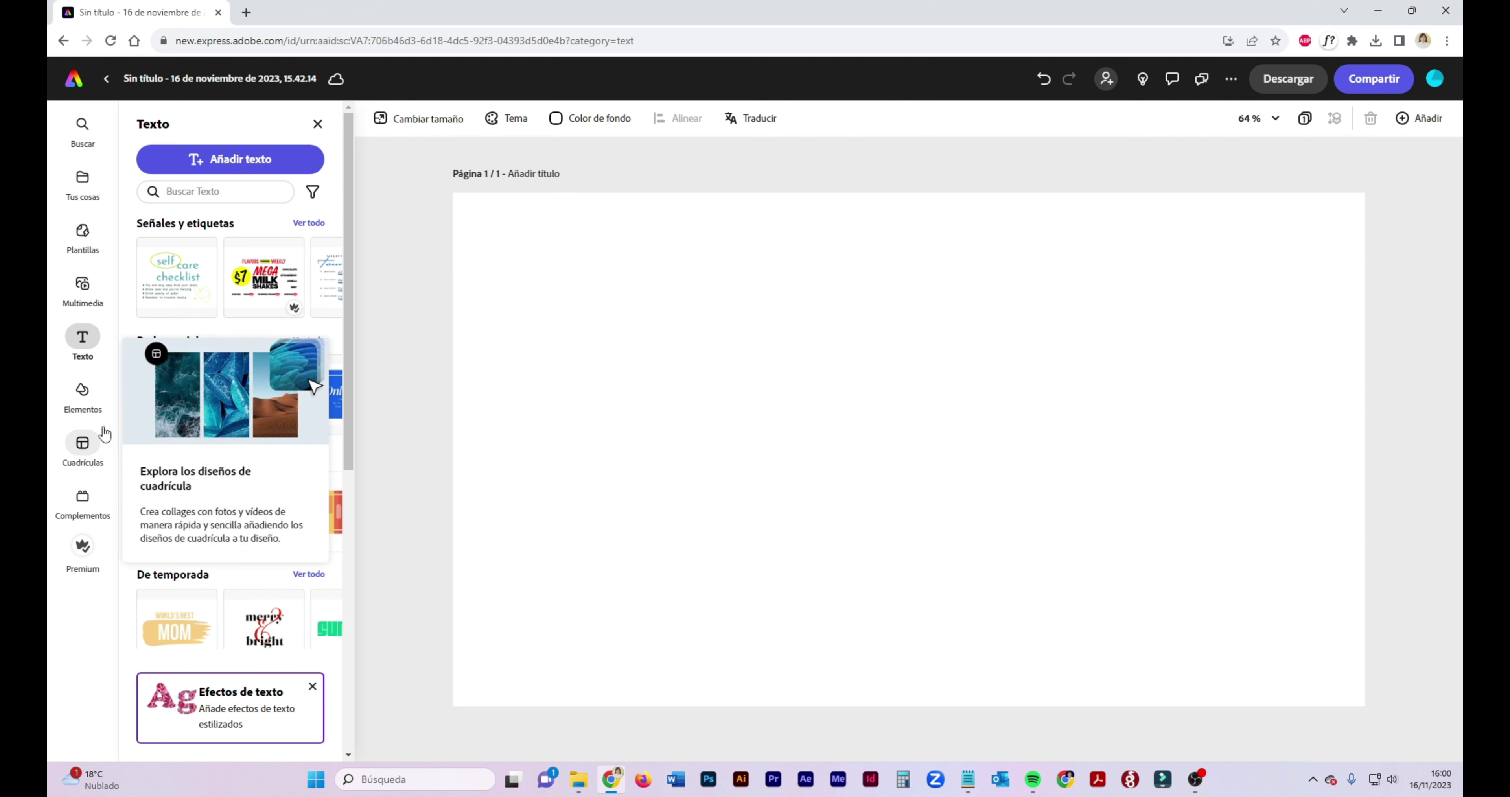
# Look through the design resources, backgrounds, shapes and icons categories of the elements library, ending on the design resources.
pyautogui.click(82, 391)
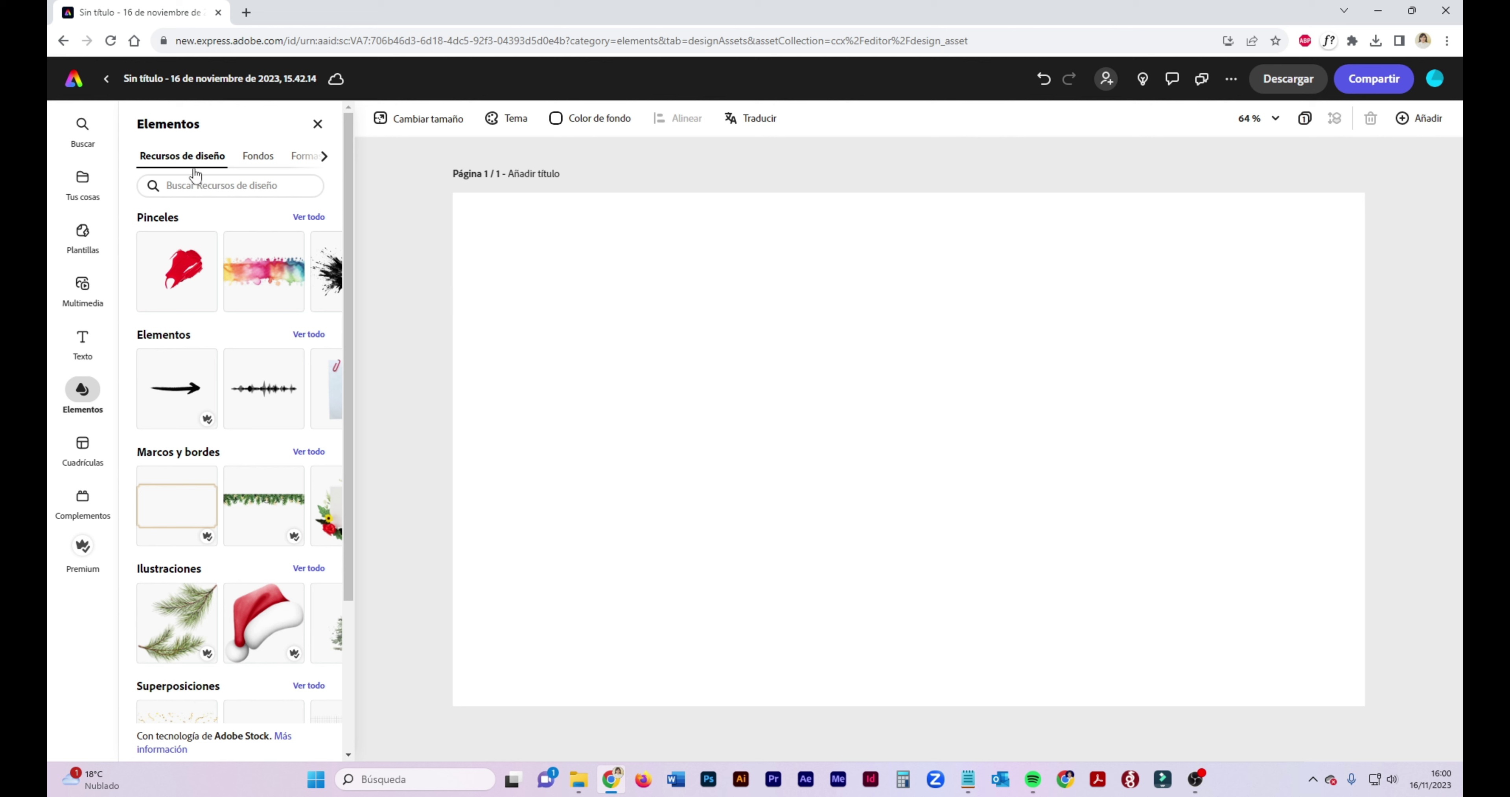
pyautogui.click(258, 156)
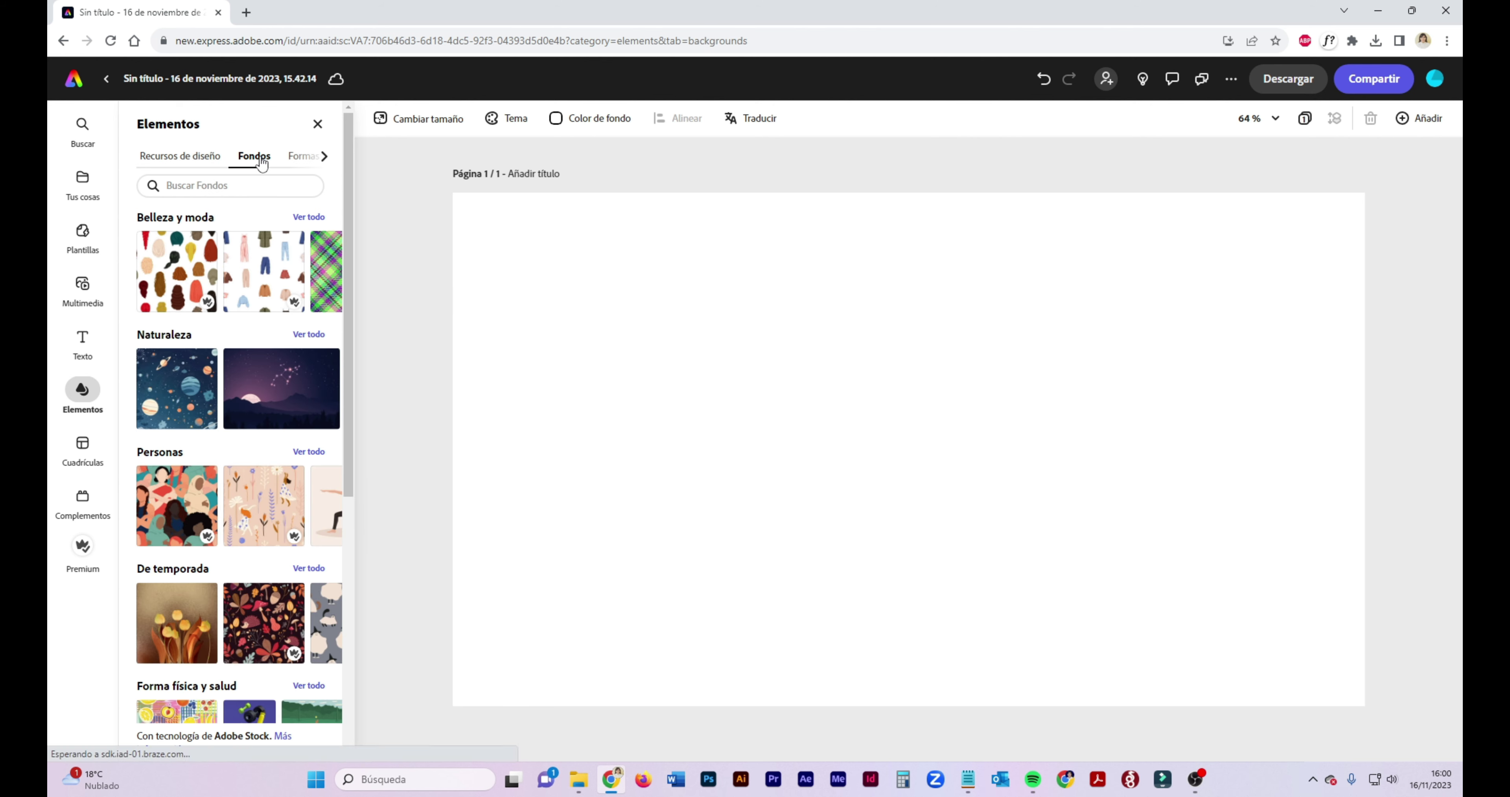
pyautogui.click(303, 162)
pyautogui.click(324, 157)
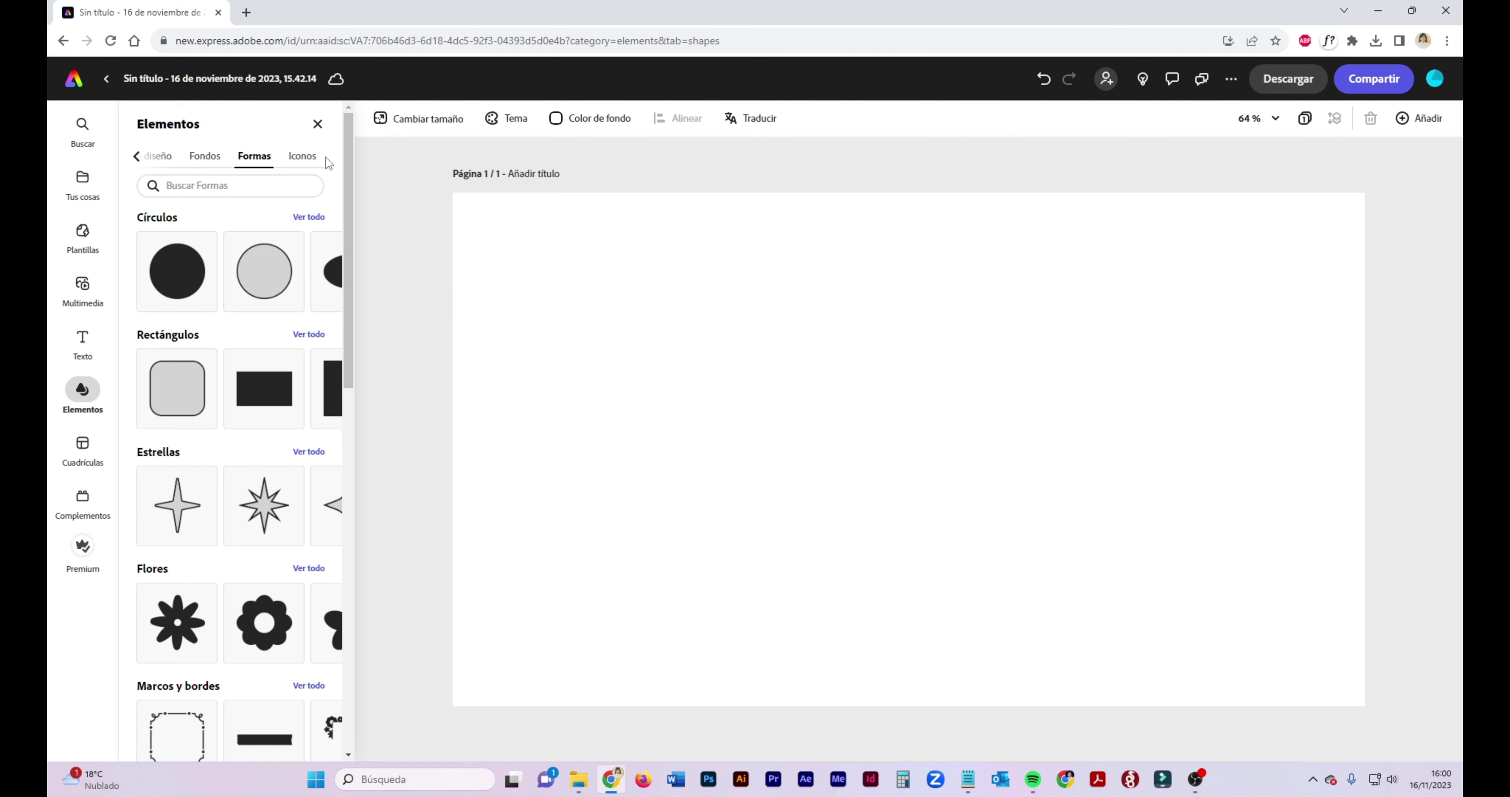
pyautogui.click(303, 157)
pyautogui.click(140, 157)
pyautogui.click(143, 158)
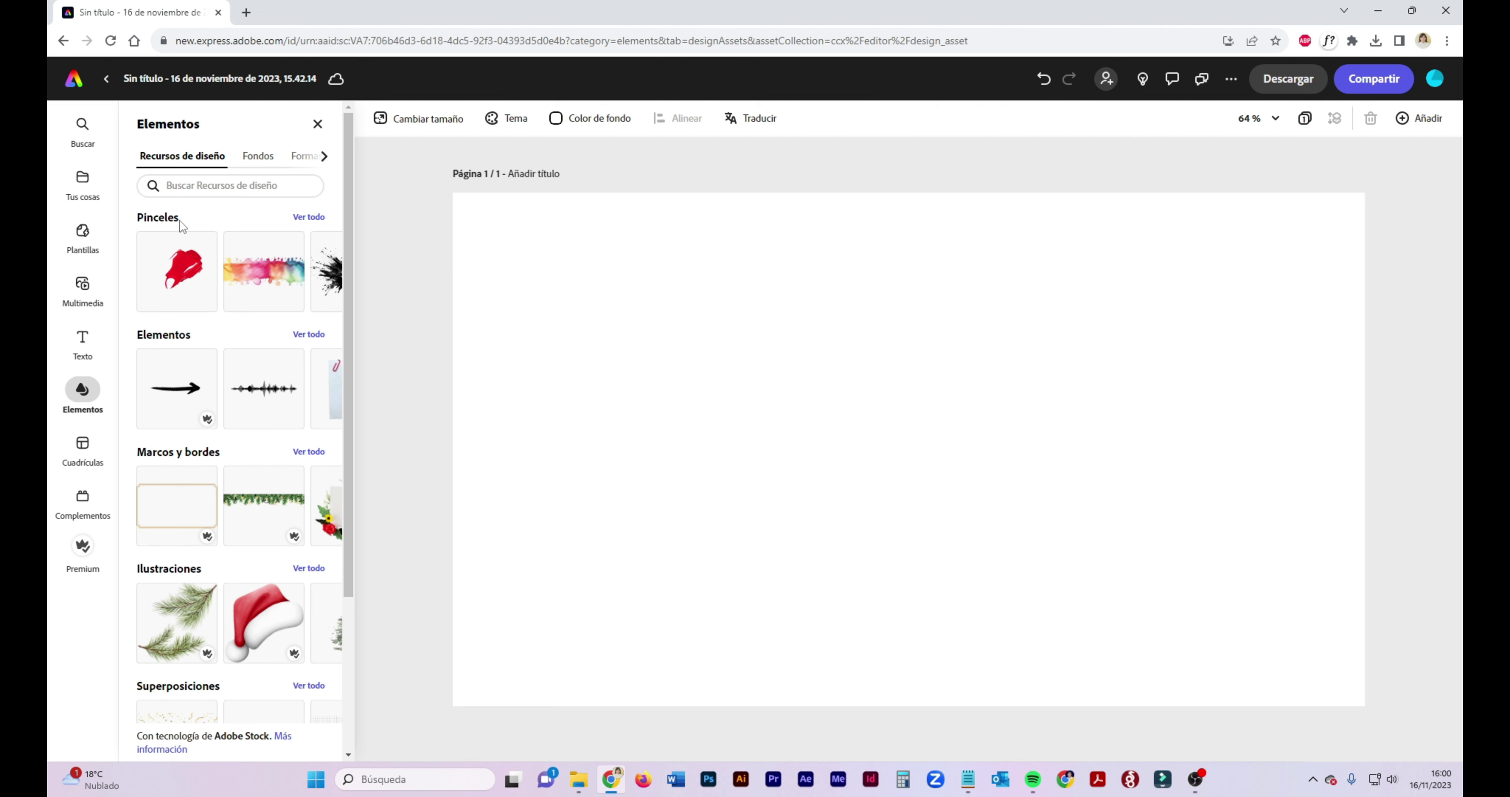
# Add the pink brush stroke from the Pinceles collection to the page and enlarge it towards the upper right.
pyautogui.click(316, 272)
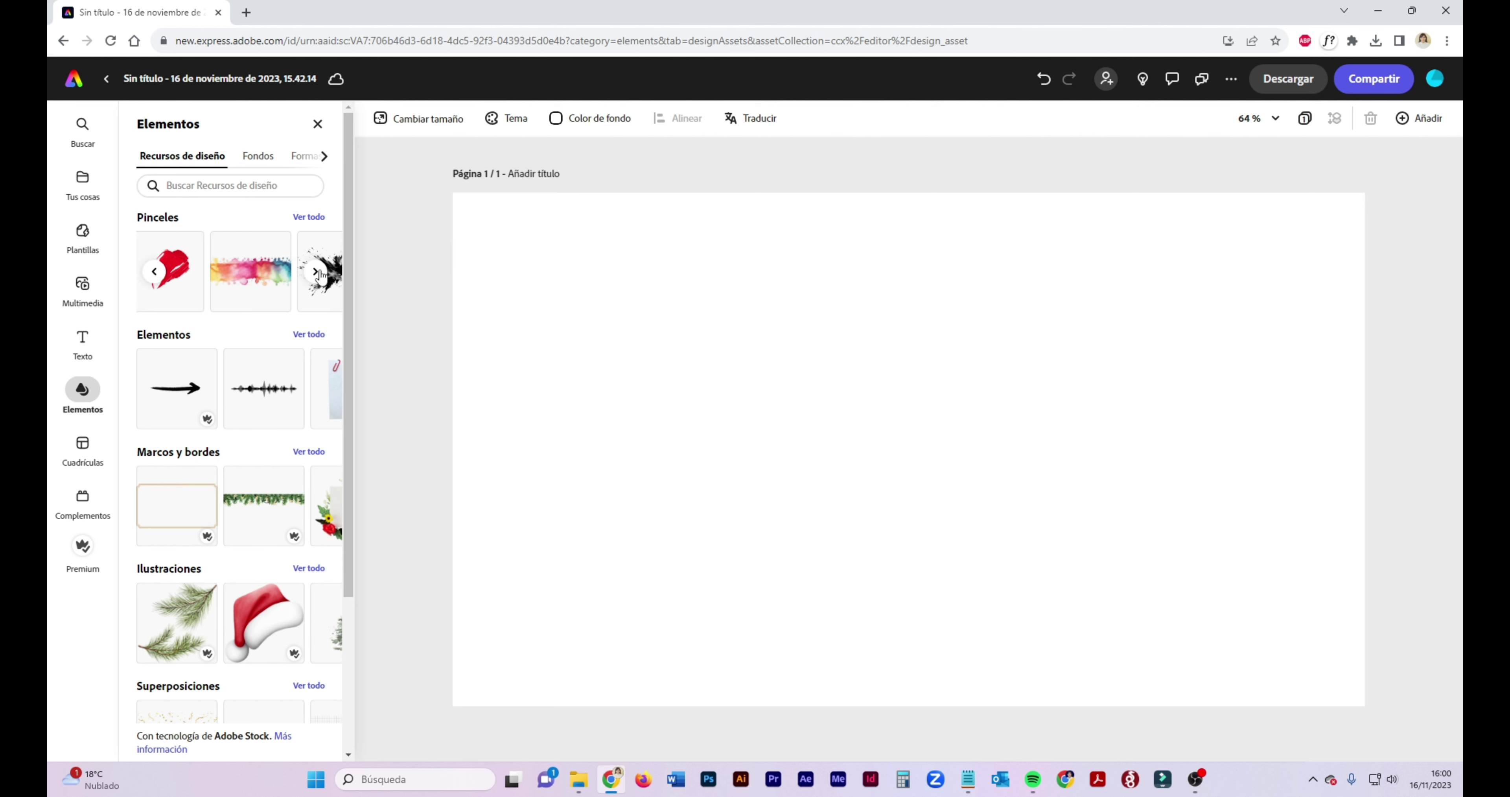
pyautogui.click(296, 279)
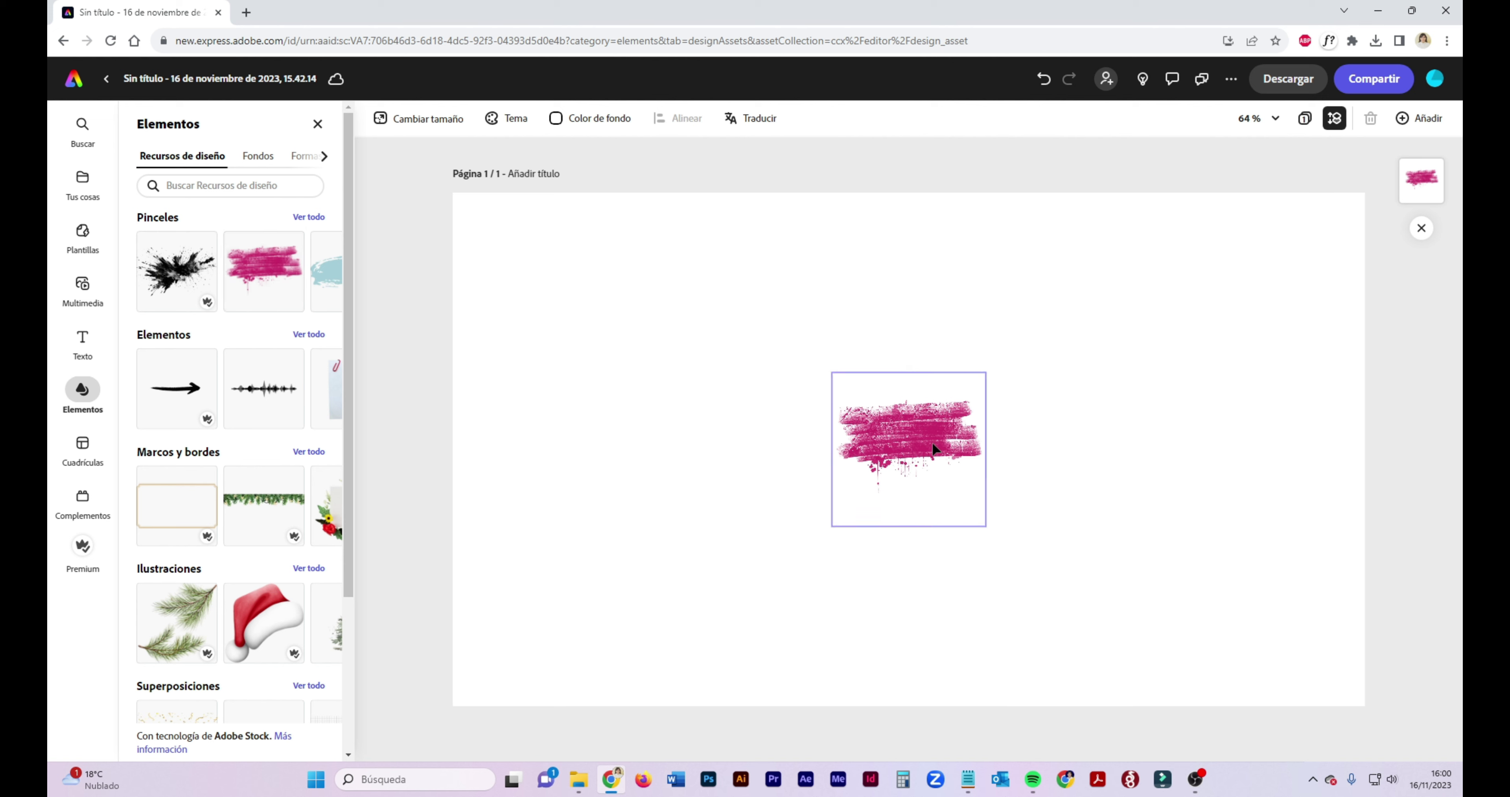
pyautogui.moveTo(994, 370); pyautogui.dragTo(1106, 259)
pyautogui.click(710, 313)
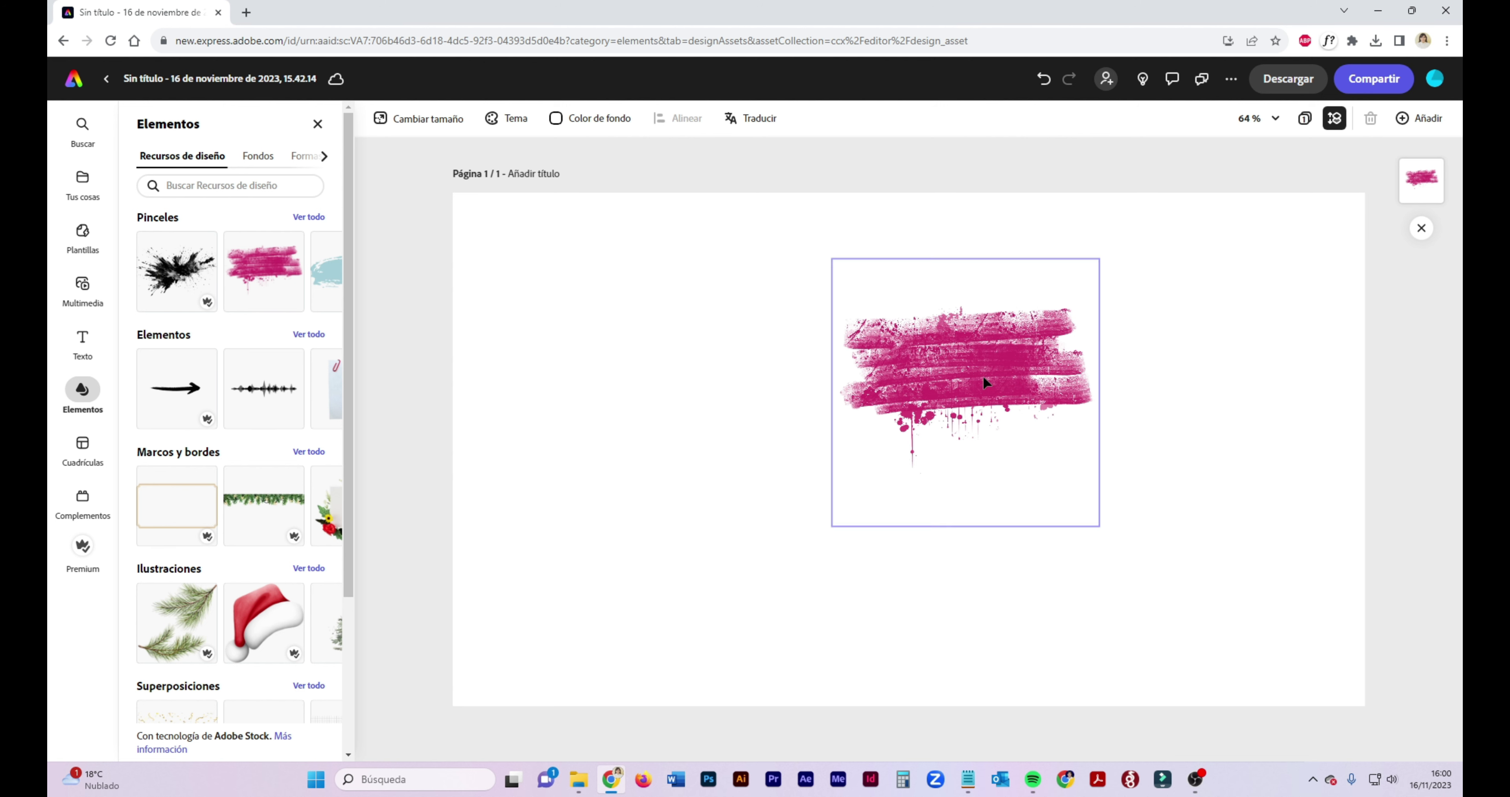
# Examine the effects and the light and color adjustments available for the brush stroke image.
pyautogui.click(957, 354)
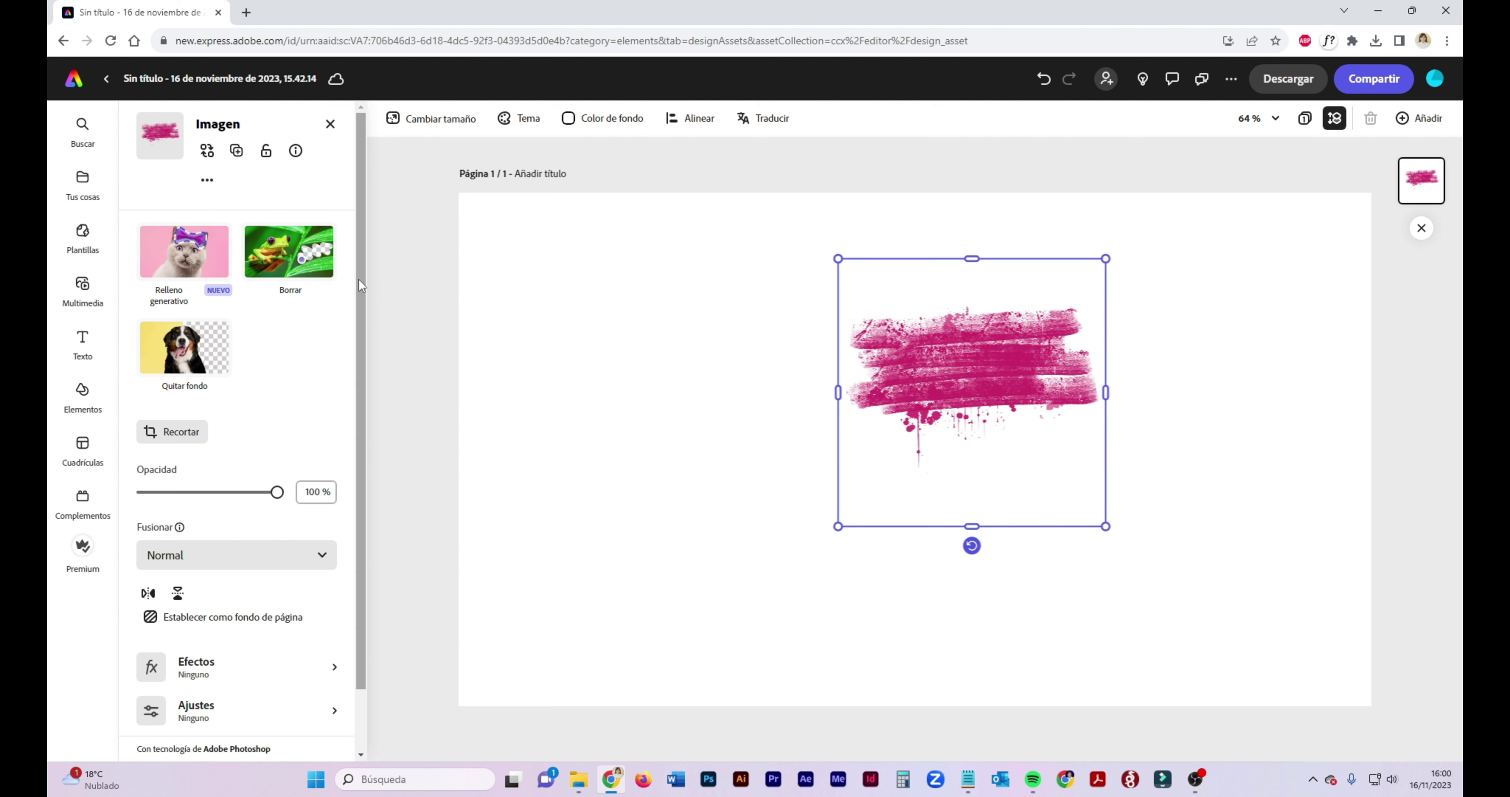
pyautogui.scroll(-2, 359, 280)
pyautogui.click(337, 600)
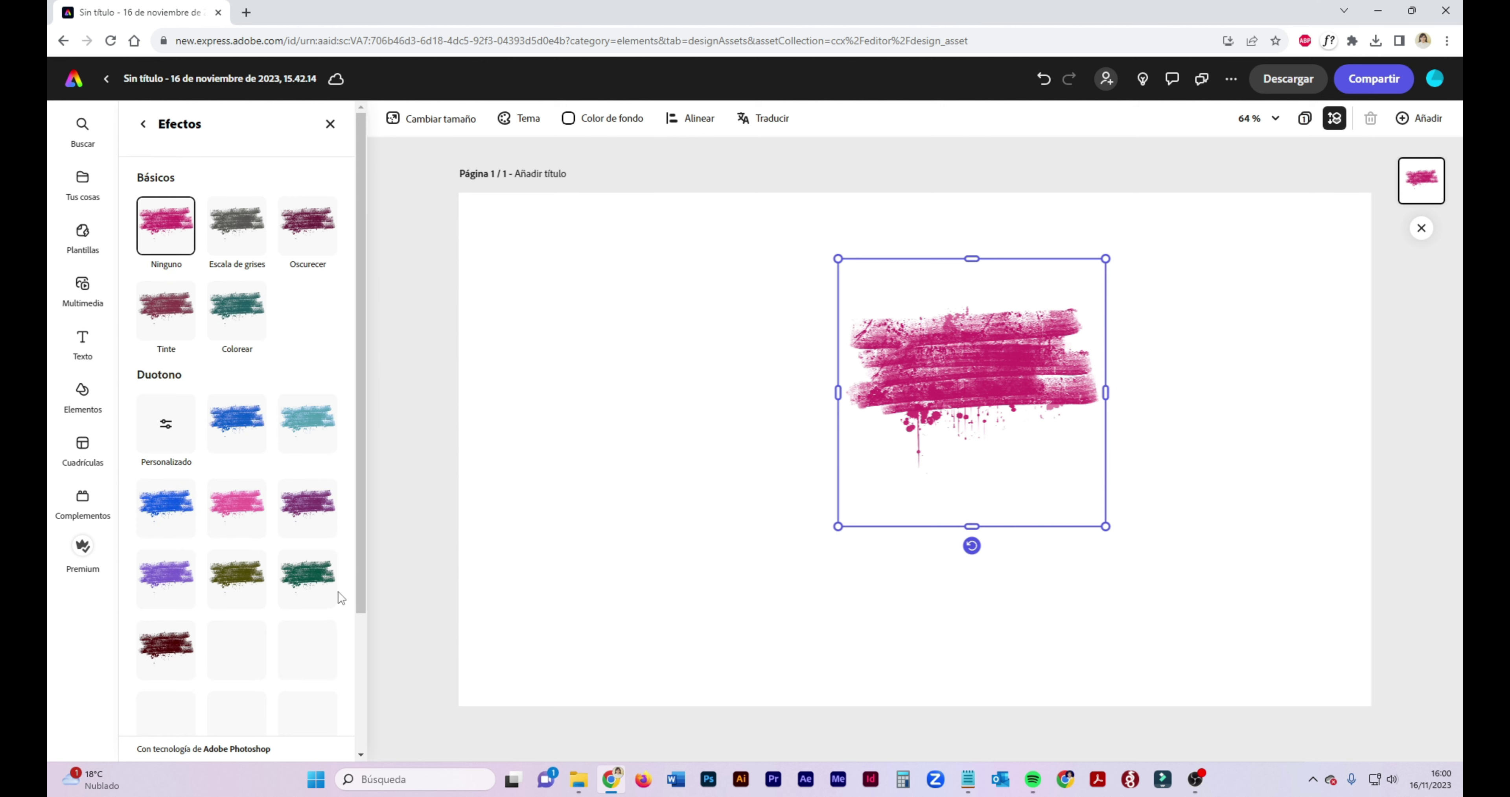
pyautogui.moveTo(366, 313); pyautogui.dragTo(333, 247)
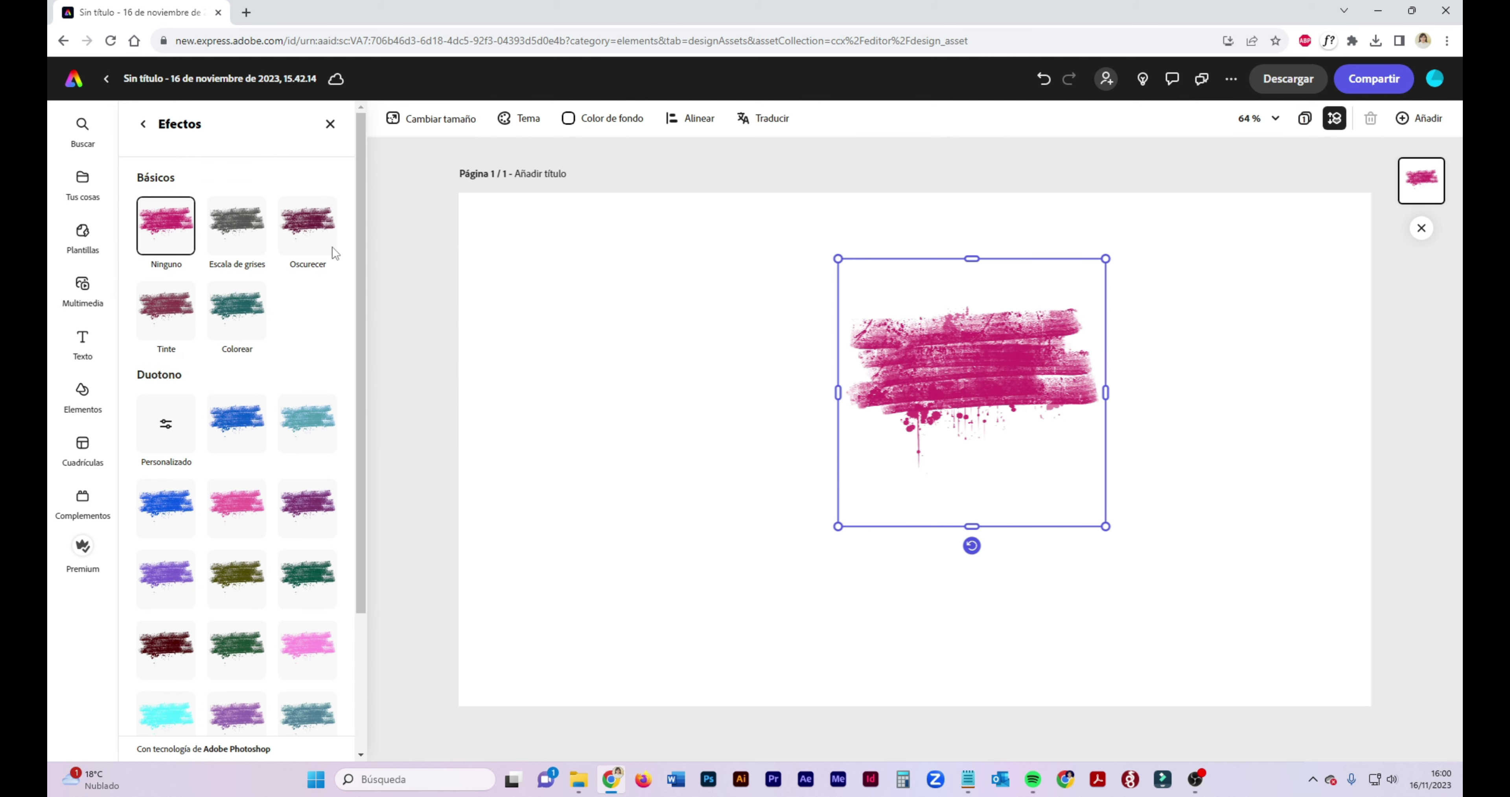
pyautogui.click(142, 124)
pyautogui.click(334, 707)
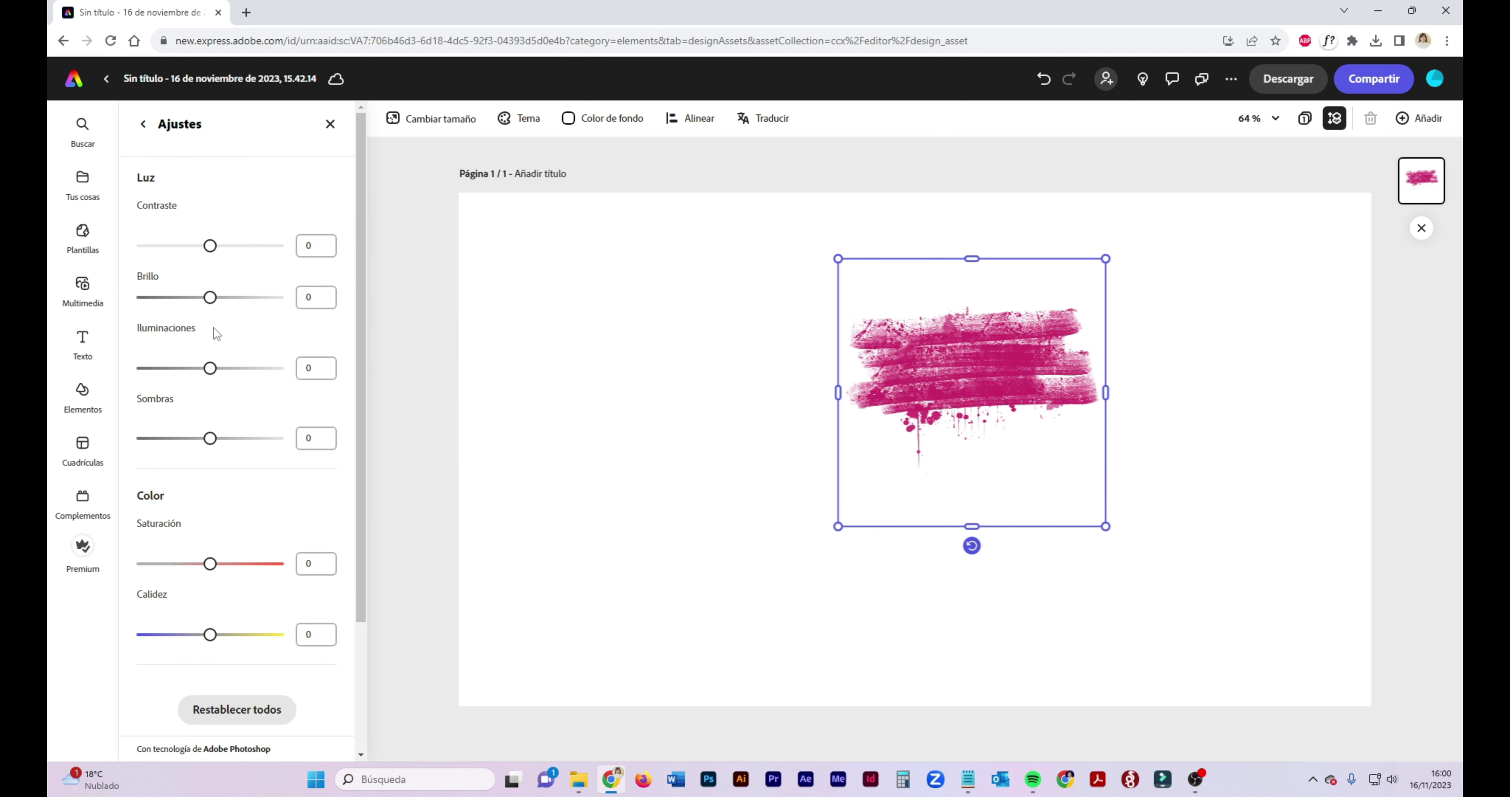
pyautogui.click(142, 124)
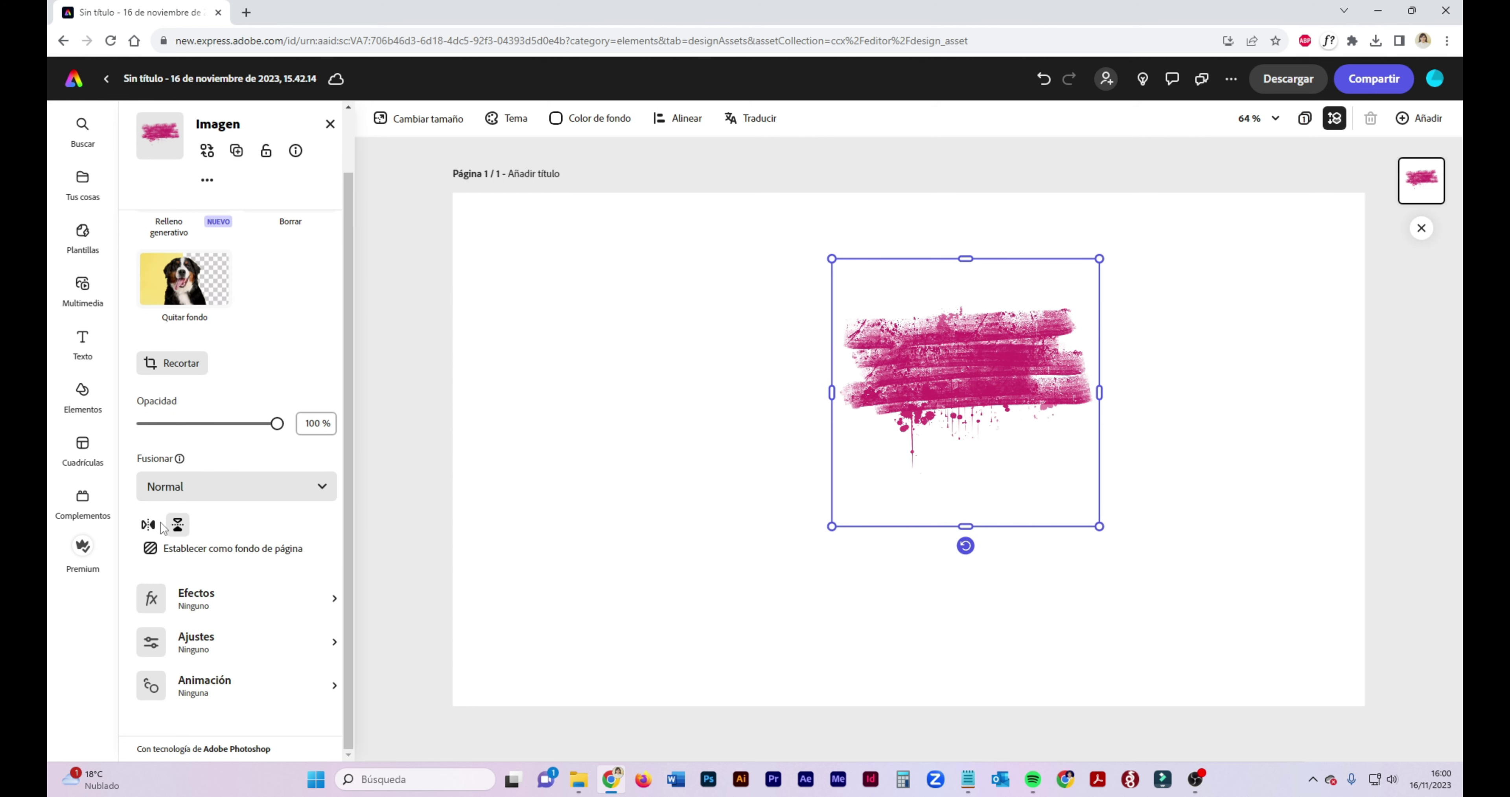
# Try flipping the brush stroke horizontally and vertically, restoring its original orientation each time.
pyautogui.click(150, 526)
pyautogui.click(149, 525)
pyautogui.click(177, 524)
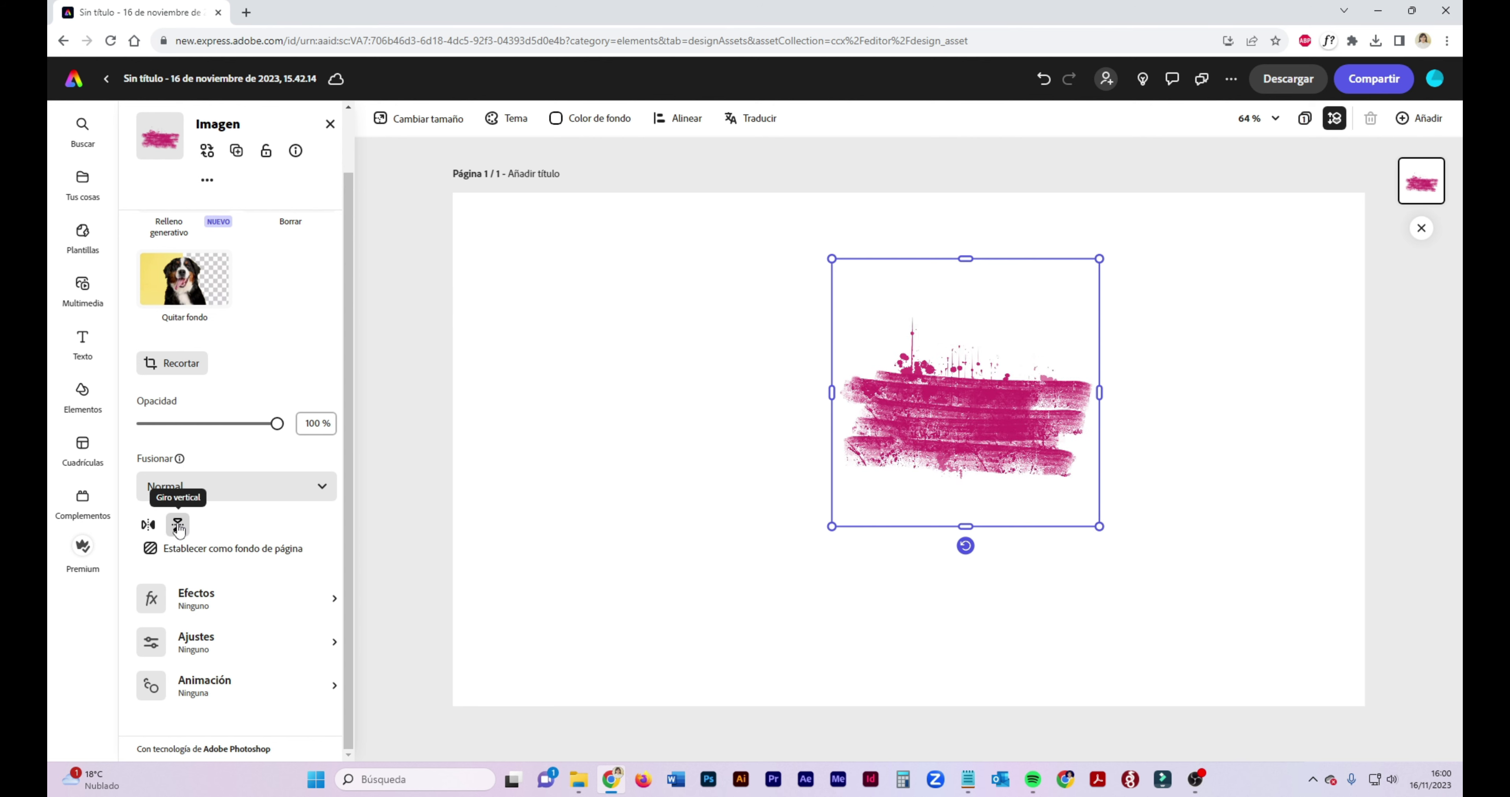
pyautogui.click(177, 524)
# Try the brush stroke as the page background, and delete it from the page after detaching it.
pyautogui.click(152, 550)
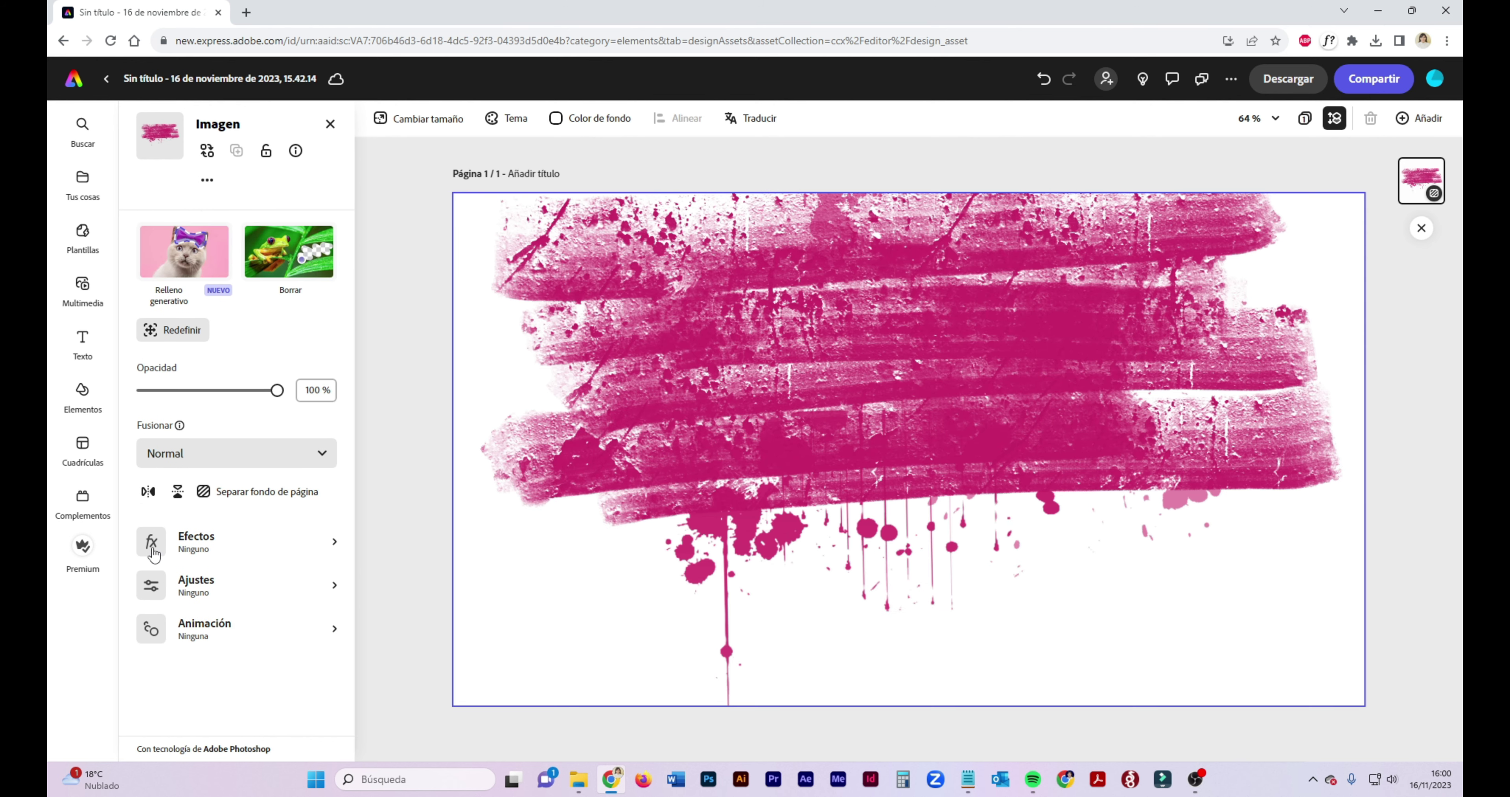
pyautogui.click(246, 494)
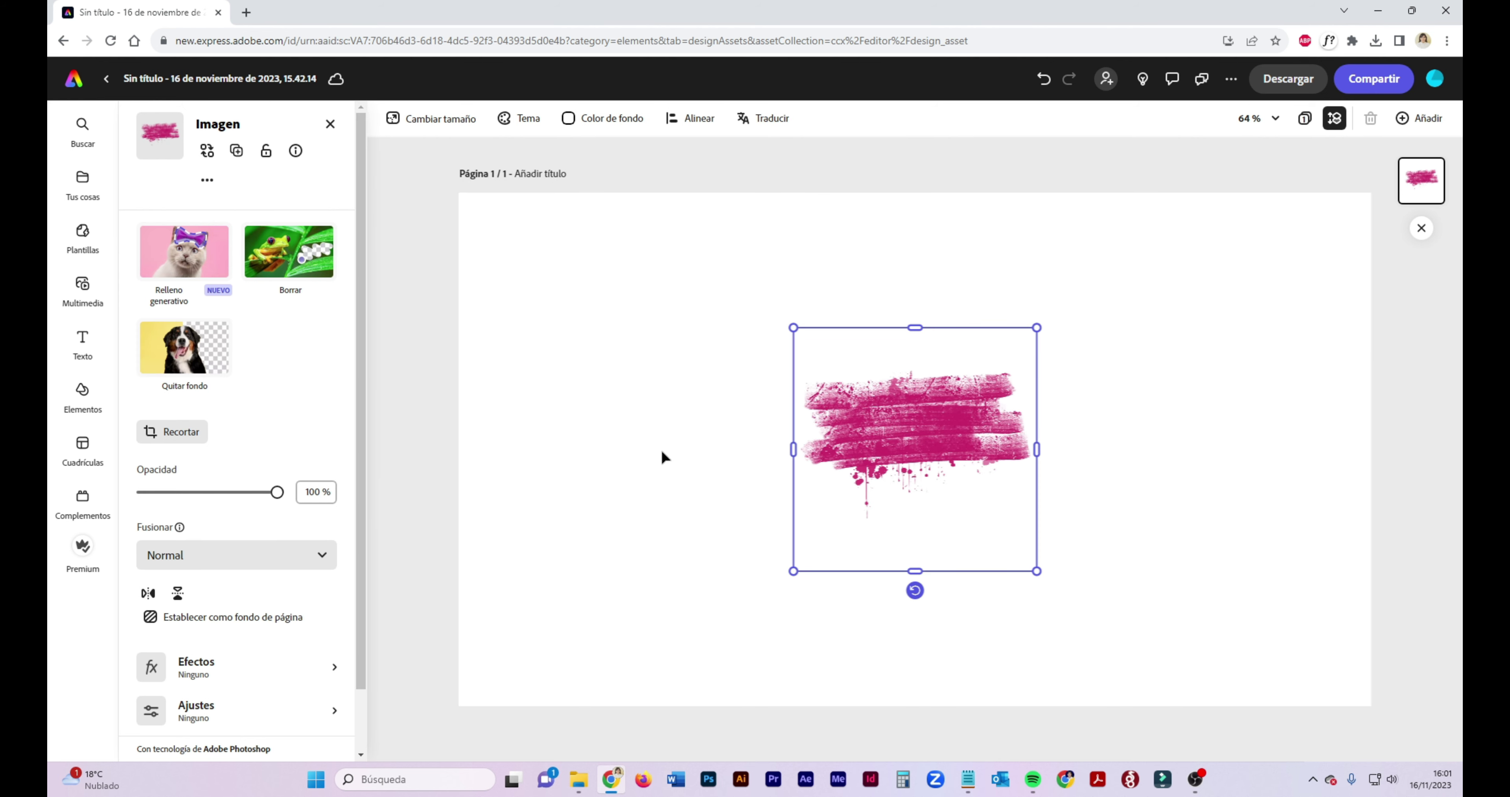
pyautogui.press('Delete')
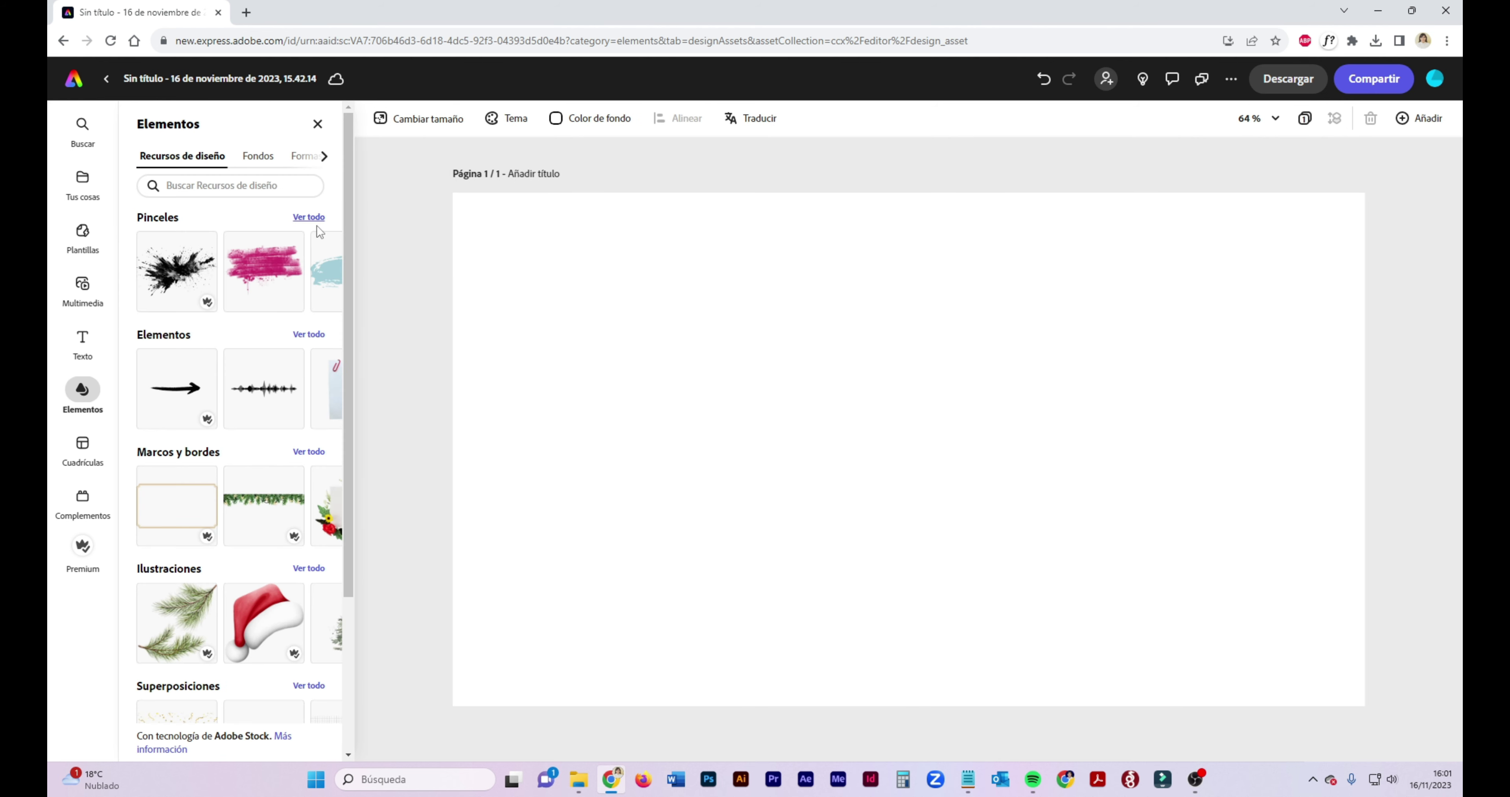
# Show all collections under Elementos and add the green plant cutout from Recortes fotográficos to the page.
pyautogui.click(309, 334)
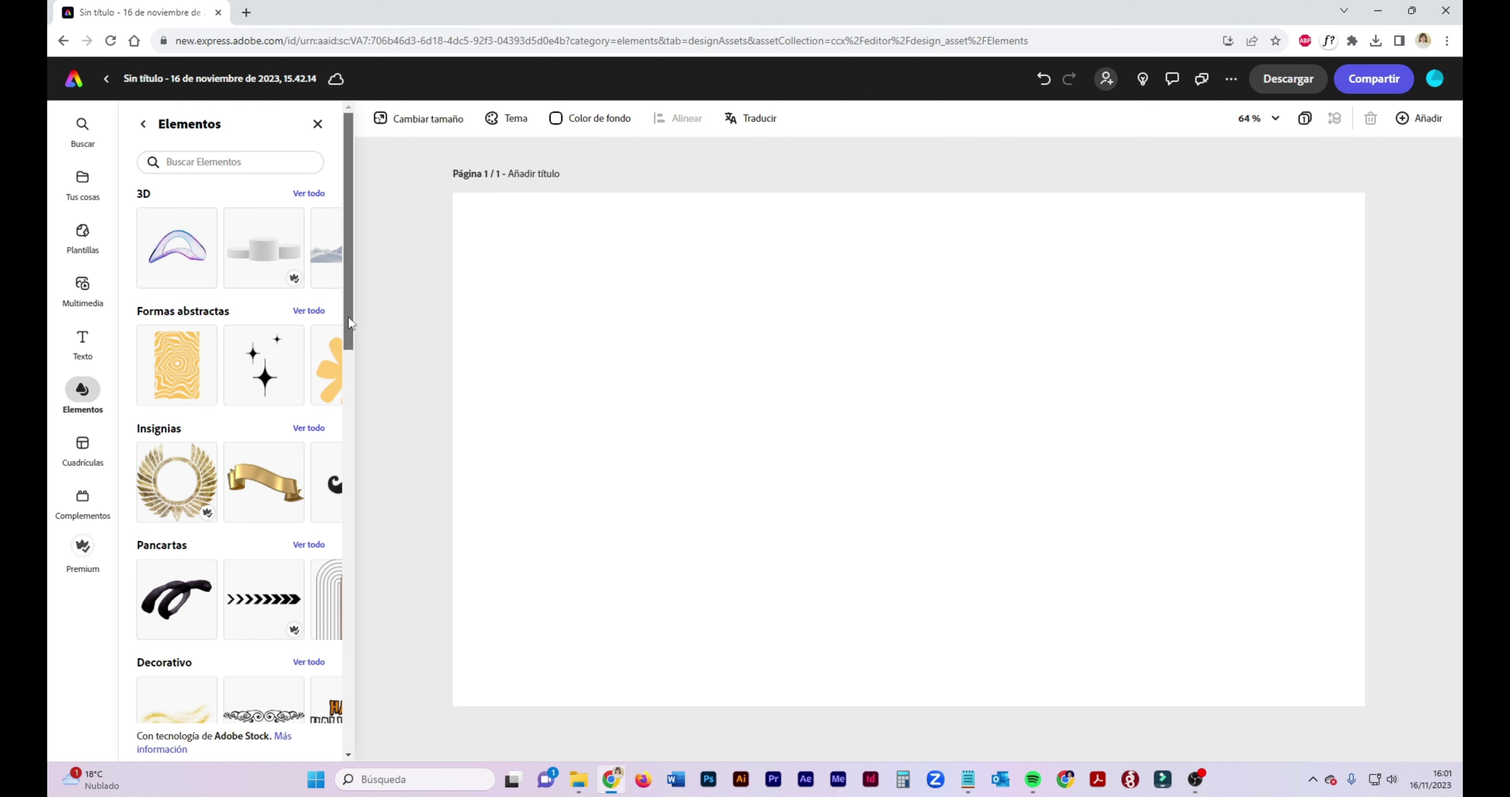
pyautogui.moveTo(348, 317); pyautogui.dragTo(346, 420)
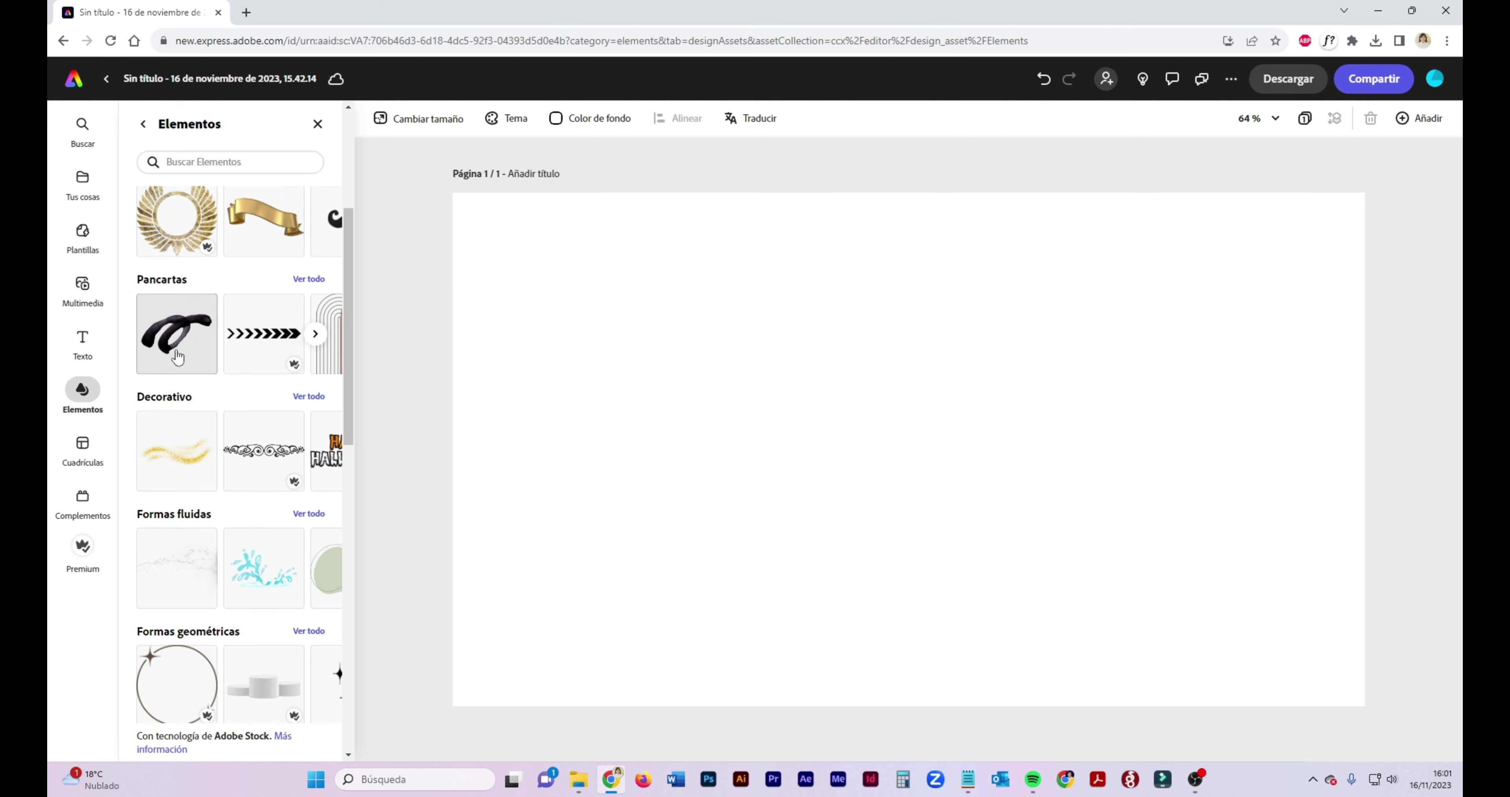
pyautogui.moveTo(350, 348); pyautogui.dragTo(344, 527)
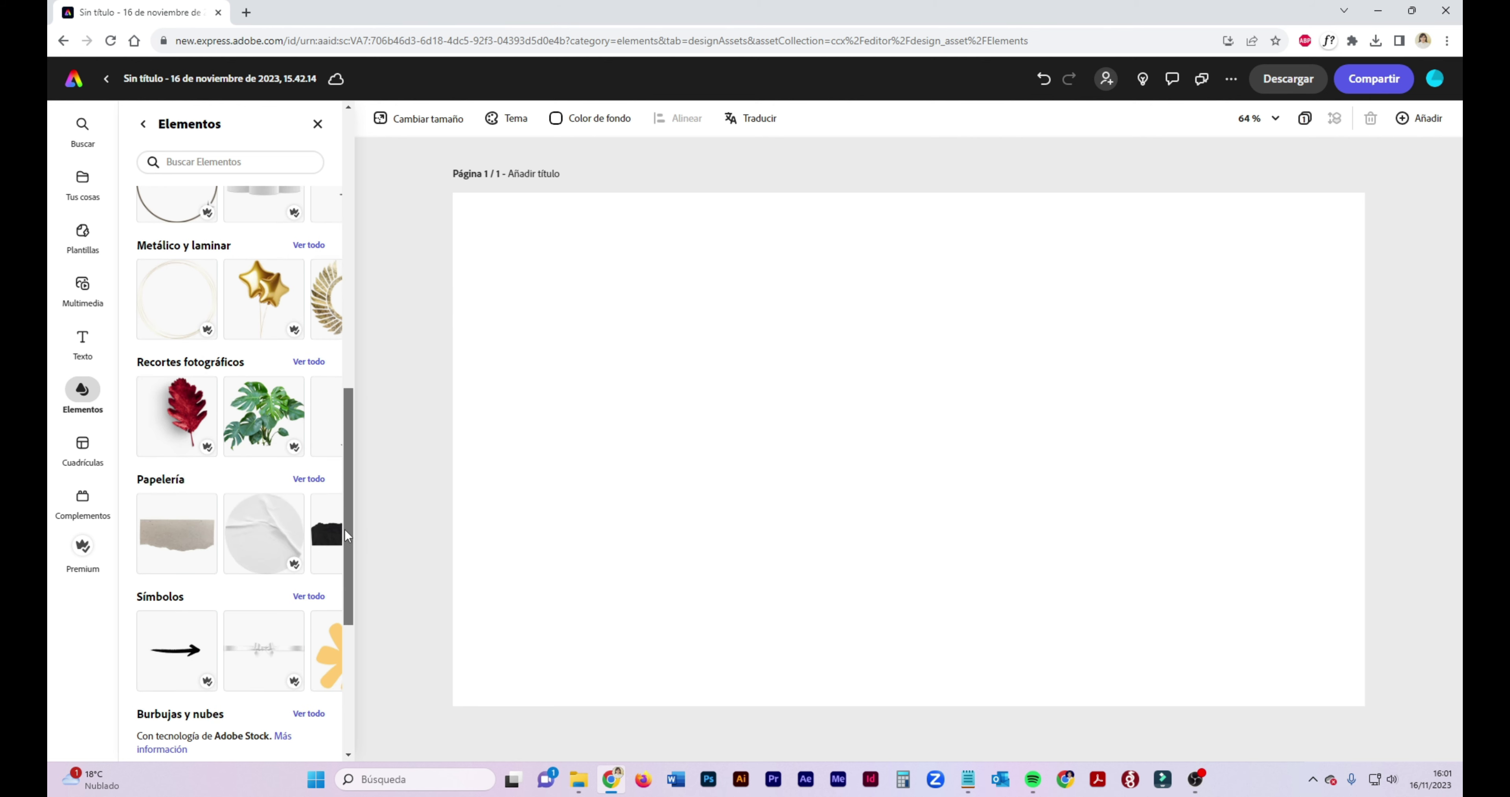
pyautogui.click(270, 417)
pyautogui.click(905, 482)
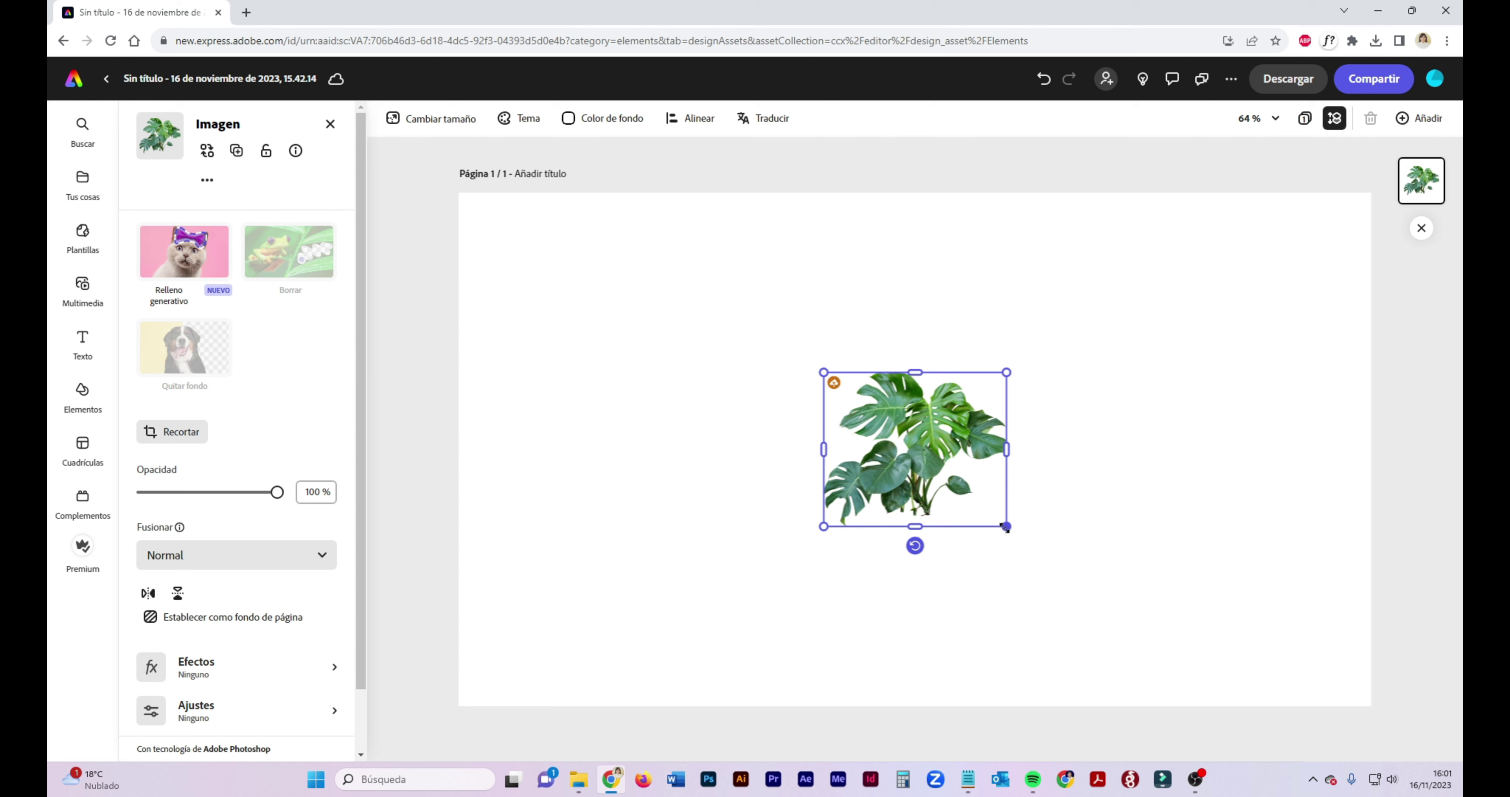
# Enlarge the plant cutout and position it in the lower-right corner of the page.
pyautogui.moveTo(1005, 527); pyautogui.dragTo(1206, 589)
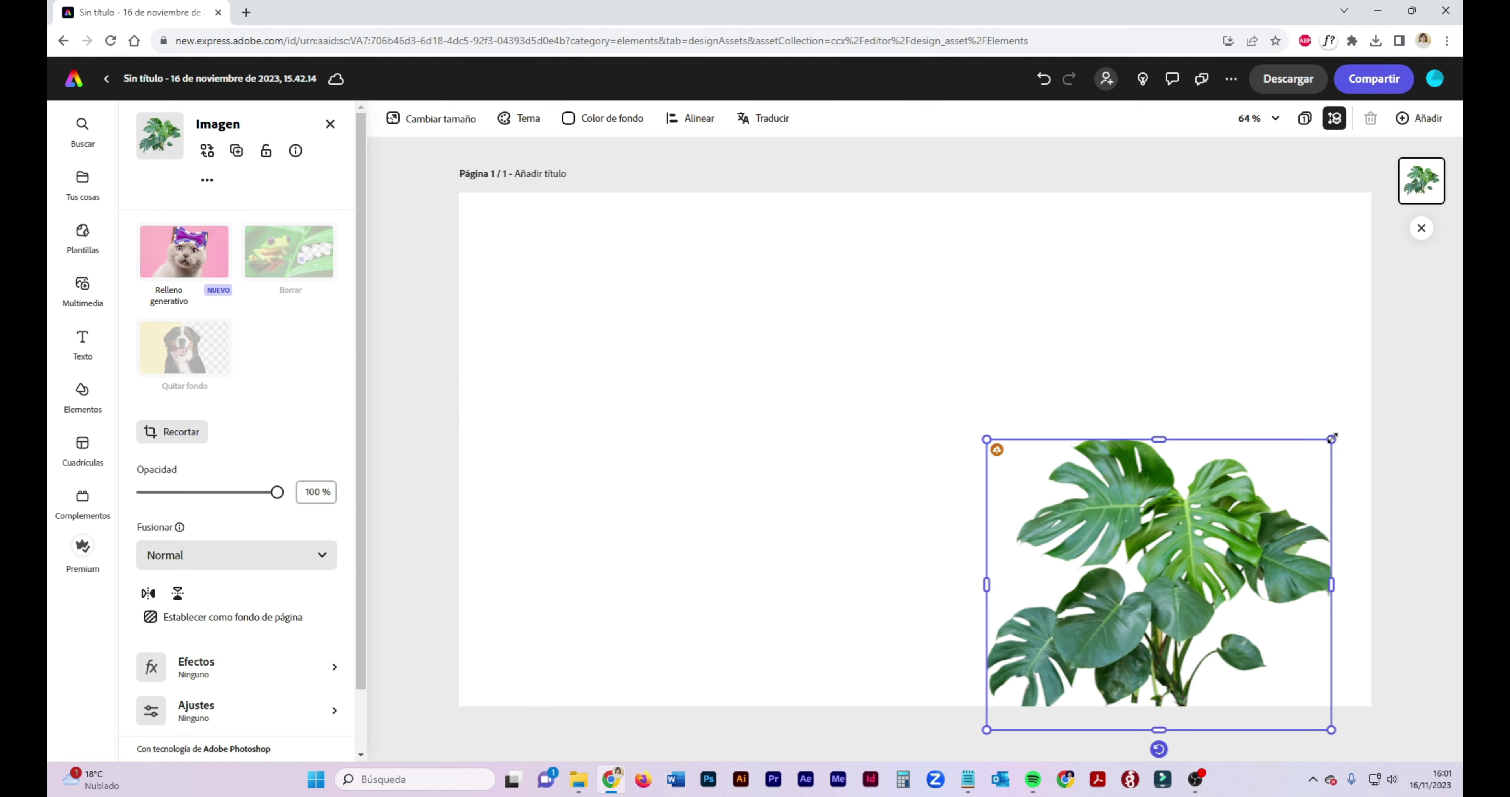
pyautogui.moveTo(1331, 438); pyautogui.dragTo(1402, 370)
pyautogui.moveTo(1275, 470); pyautogui.dragTo(1243, 473)
pyautogui.click(1112, 287)
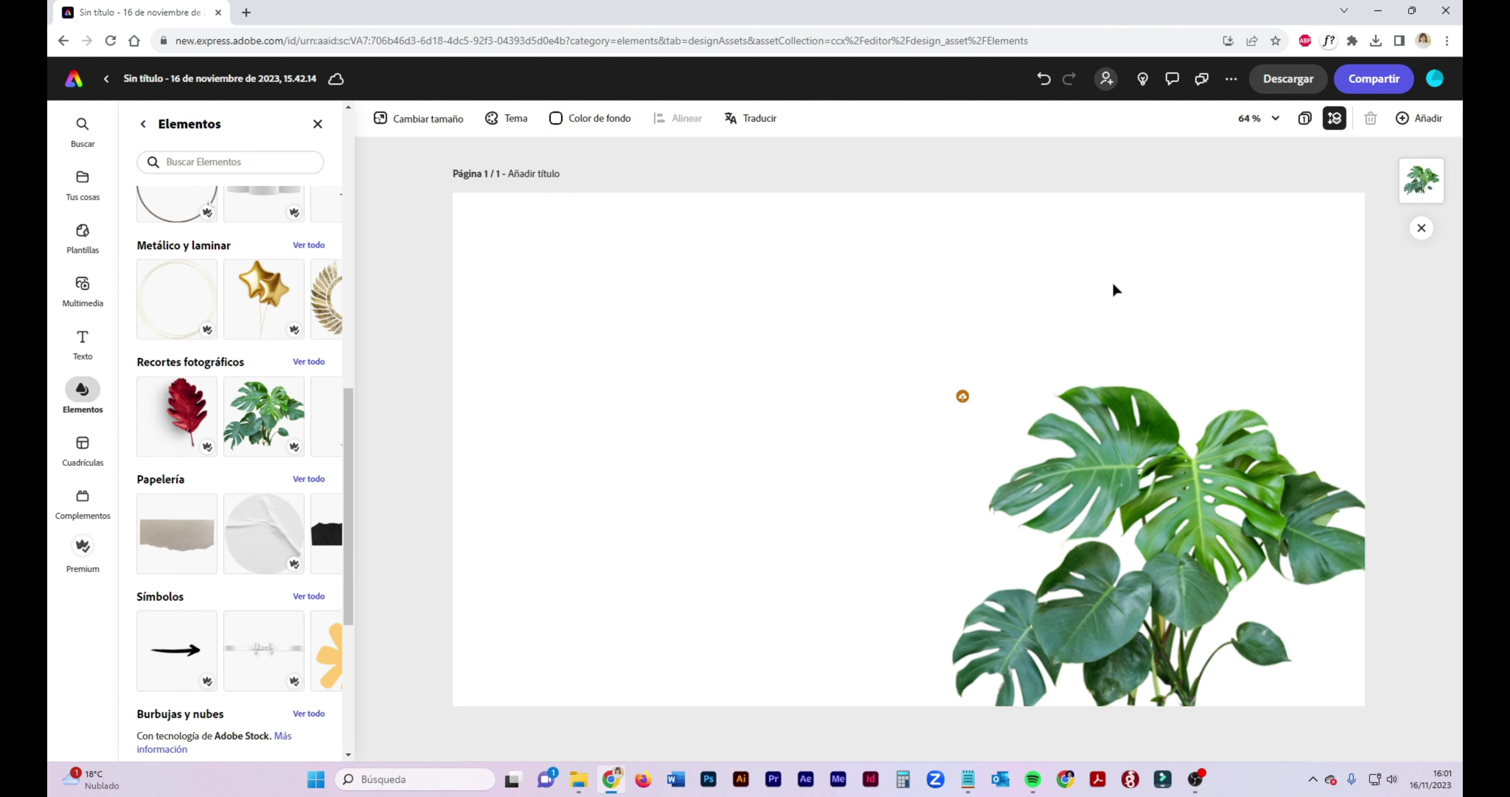
# Delete the plant cutout from the page.
pyautogui.click(1152, 523)
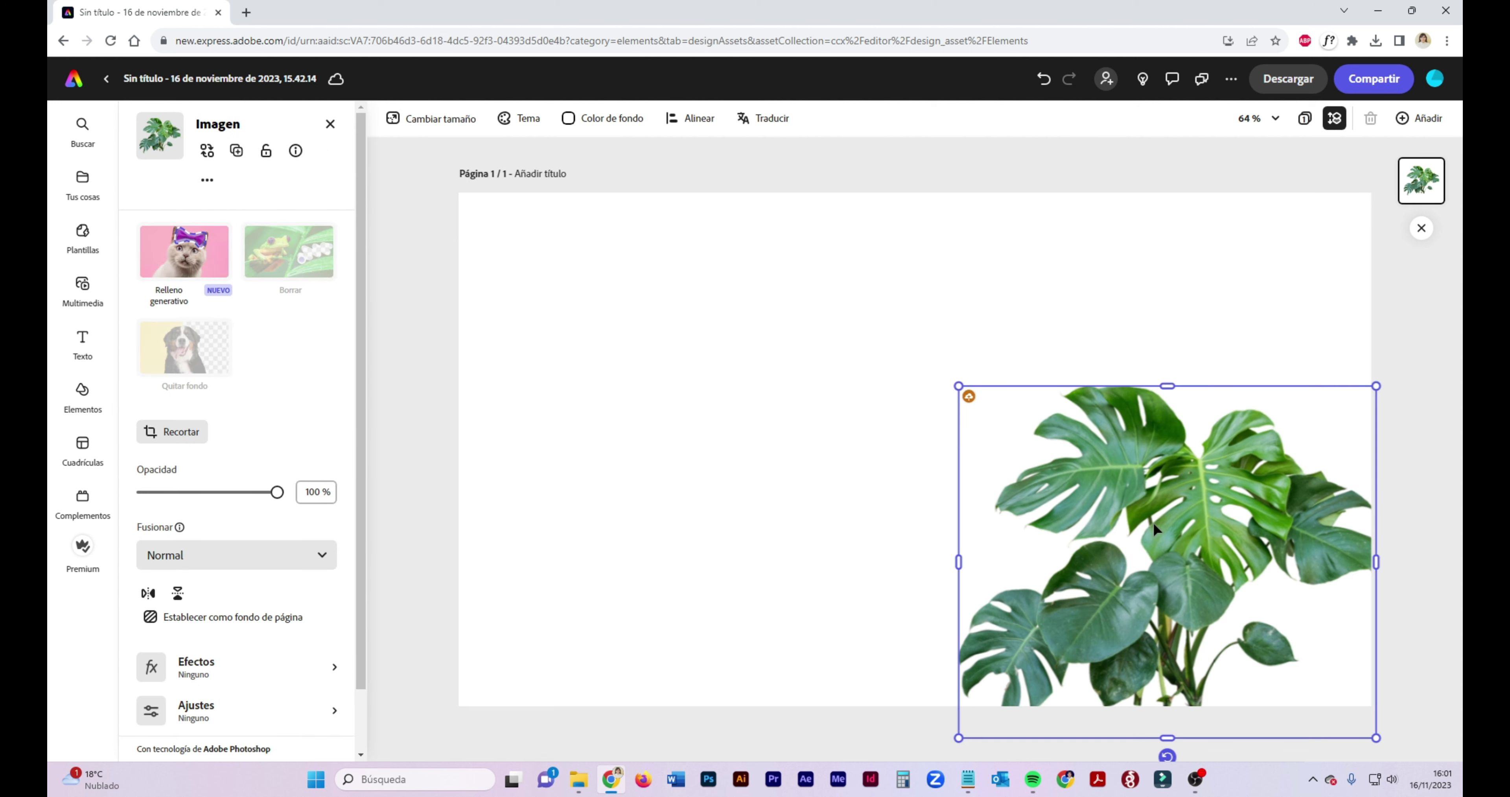
pyautogui.press('Delete')
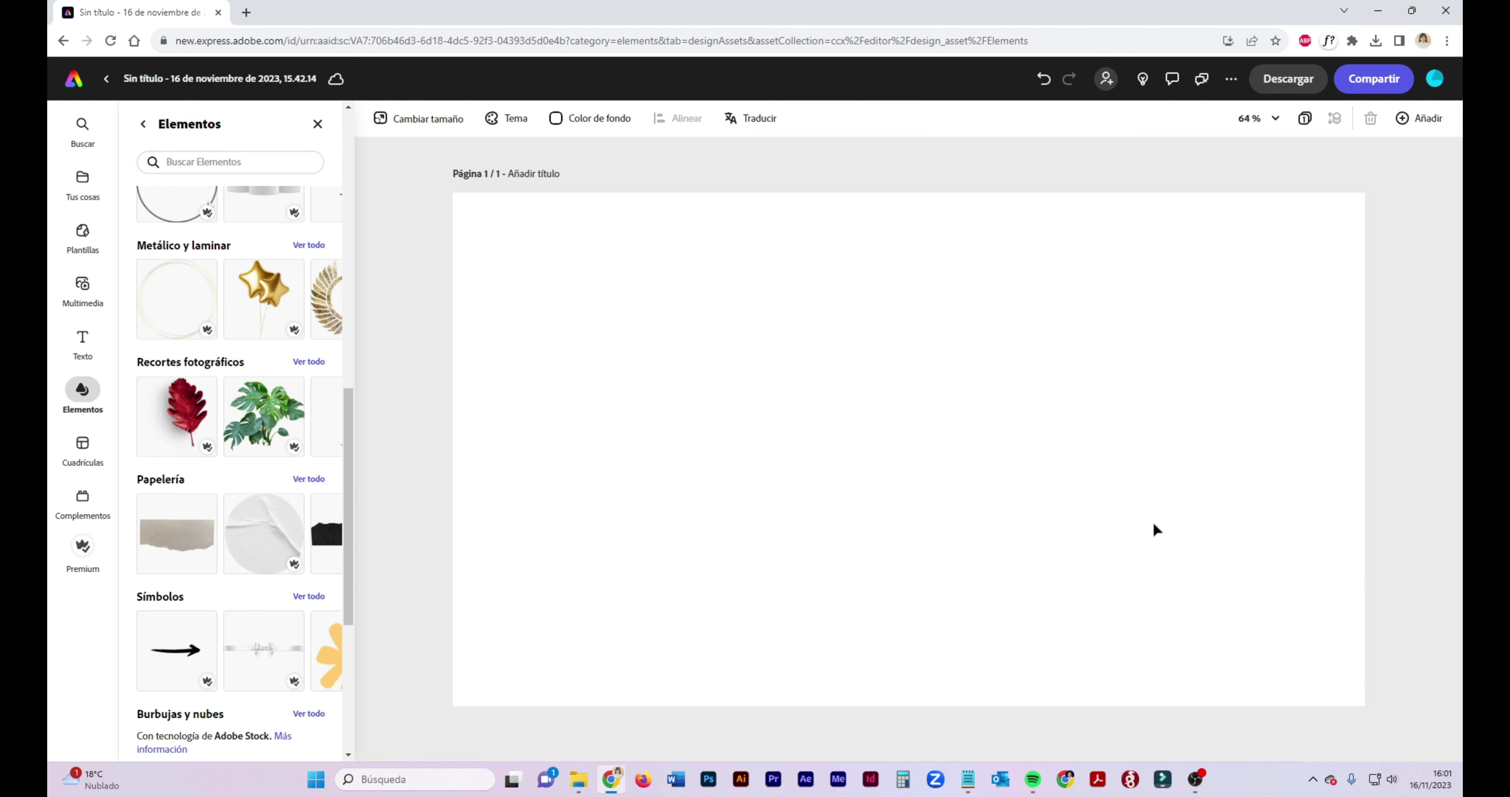
# Try the round wrinkled paper from Papelería at an enlarged size on the page, and delete it.
pyautogui.moveTo(351, 422); pyautogui.dragTo(351, 468)
pyautogui.click(269, 434)
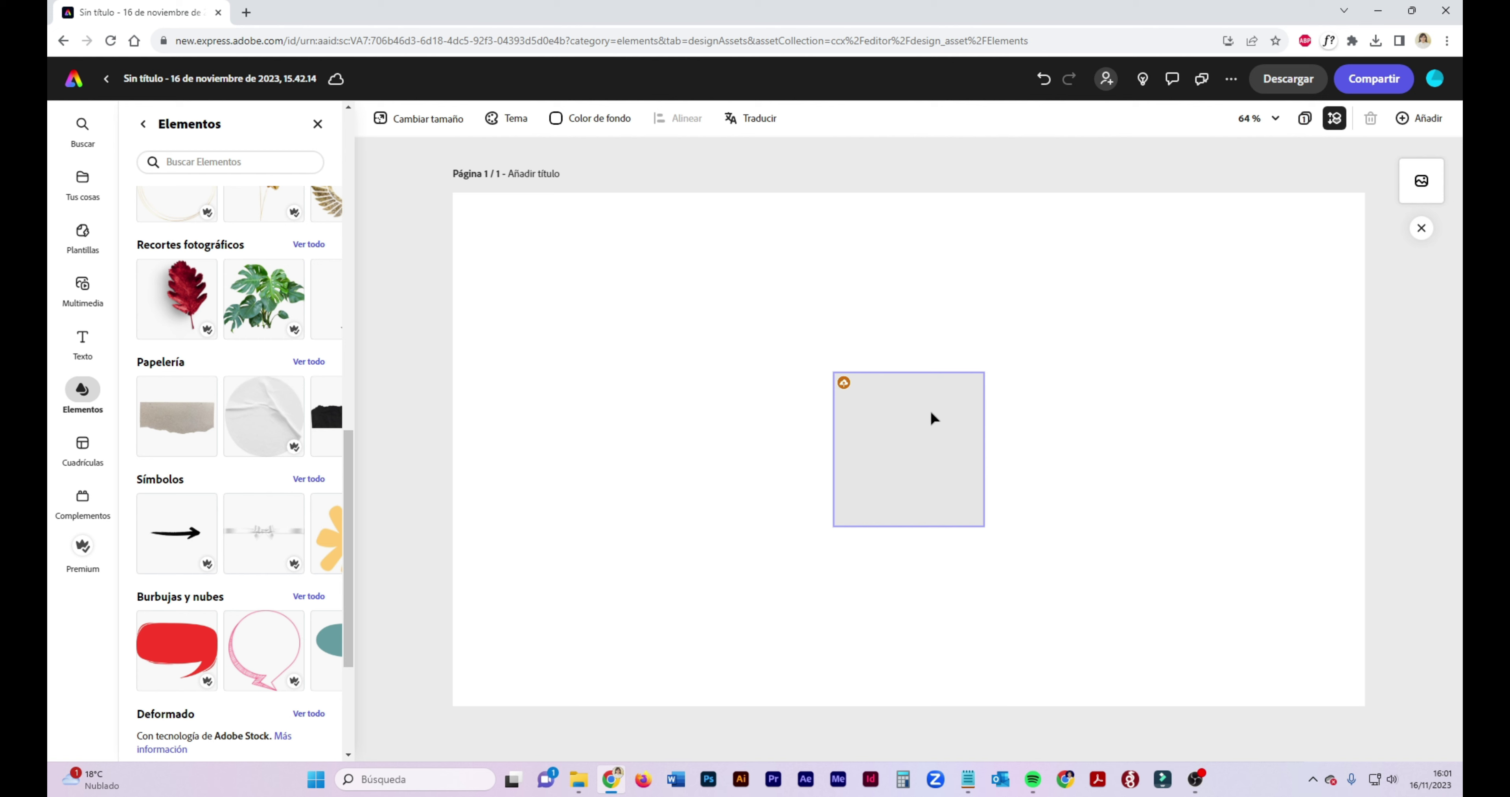
pyautogui.moveTo(985, 381); pyautogui.dragTo(1094, 266)
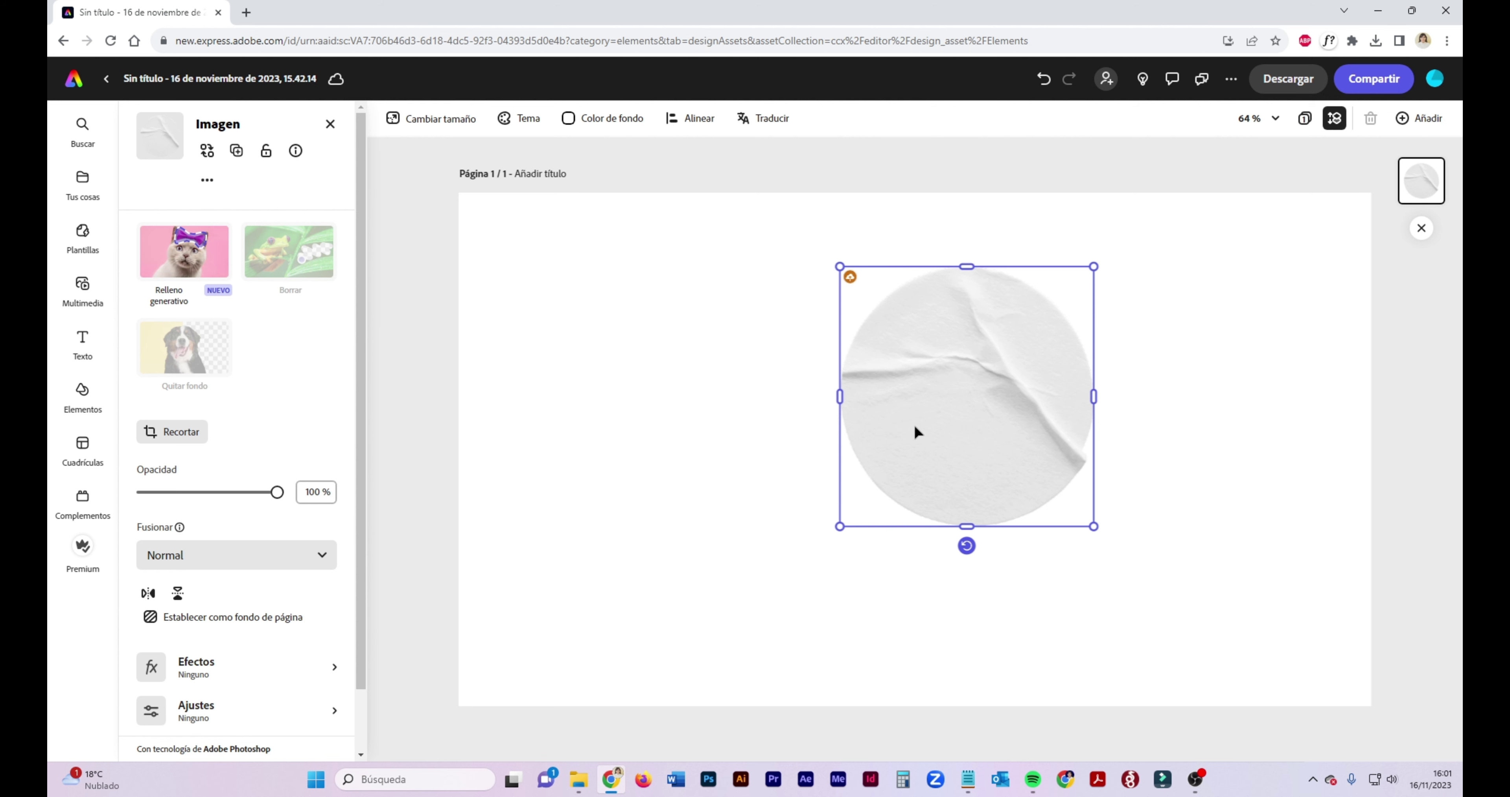
pyautogui.press('Delete')
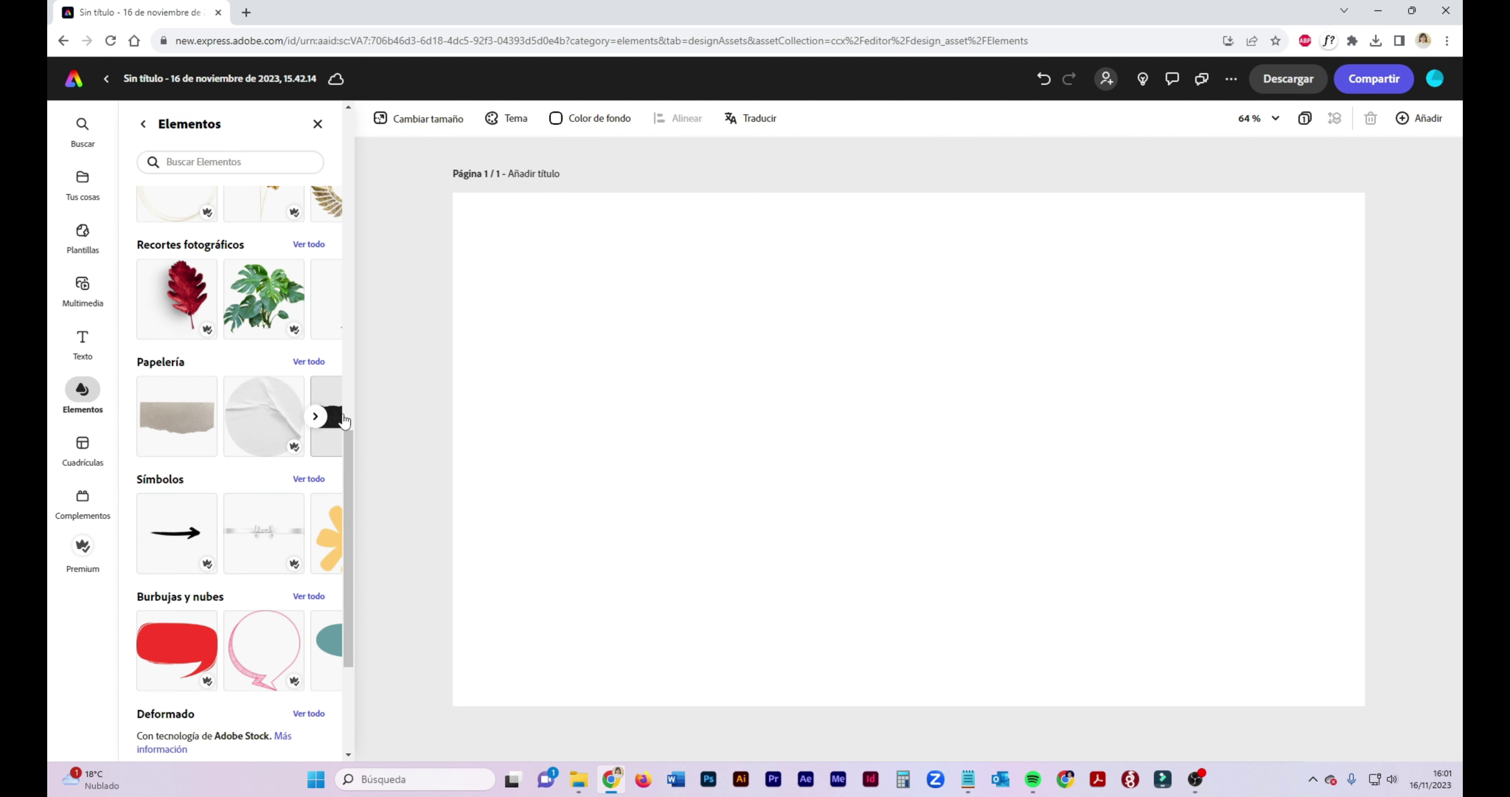
# Browse the Burbujas y nubes collection and add the teal oval speech bubble to the page.
pyautogui.moveTo(350, 447); pyautogui.dragTo(361, 525)
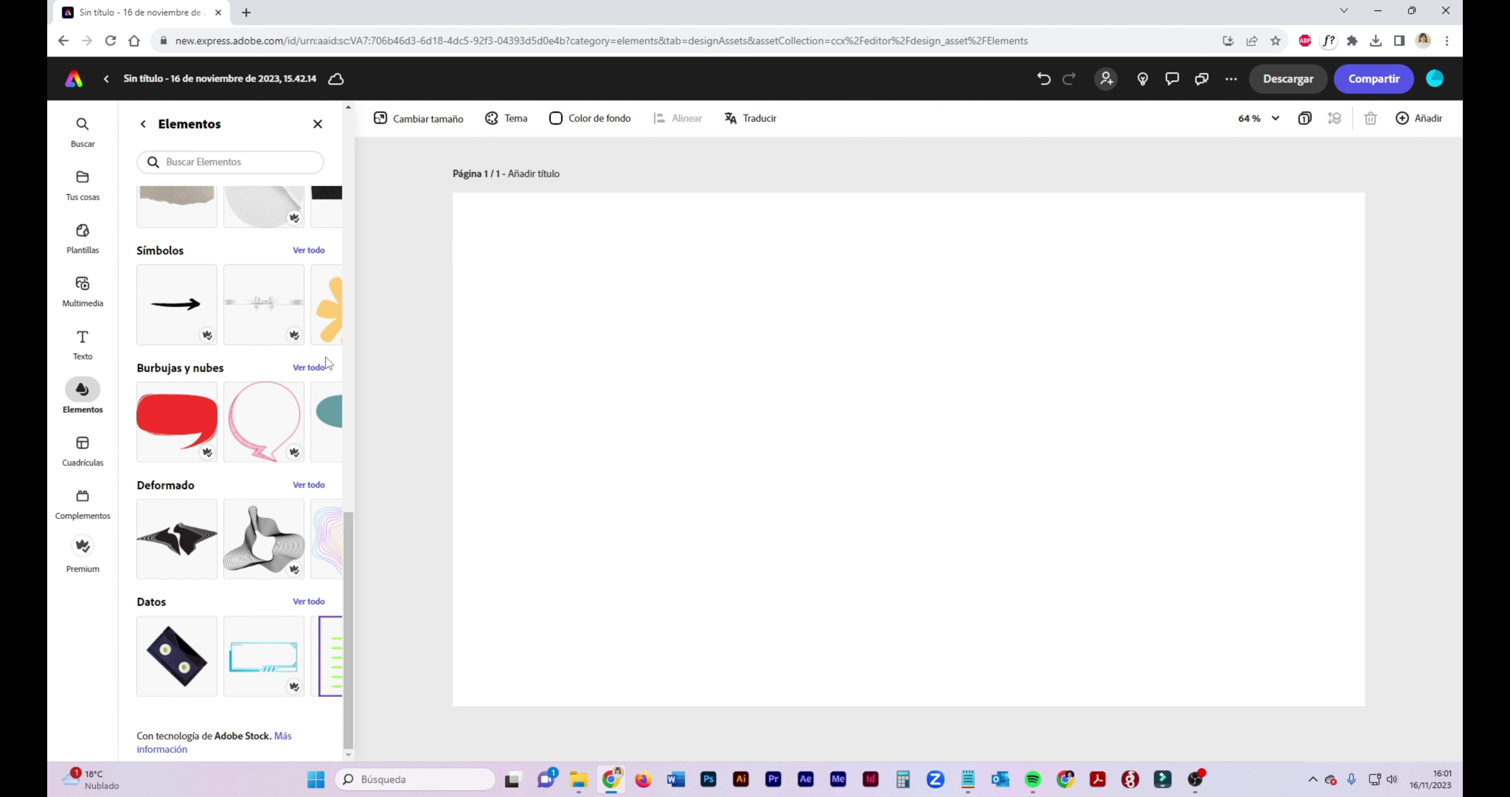
pyautogui.click(317, 421)
pyautogui.click(317, 422)
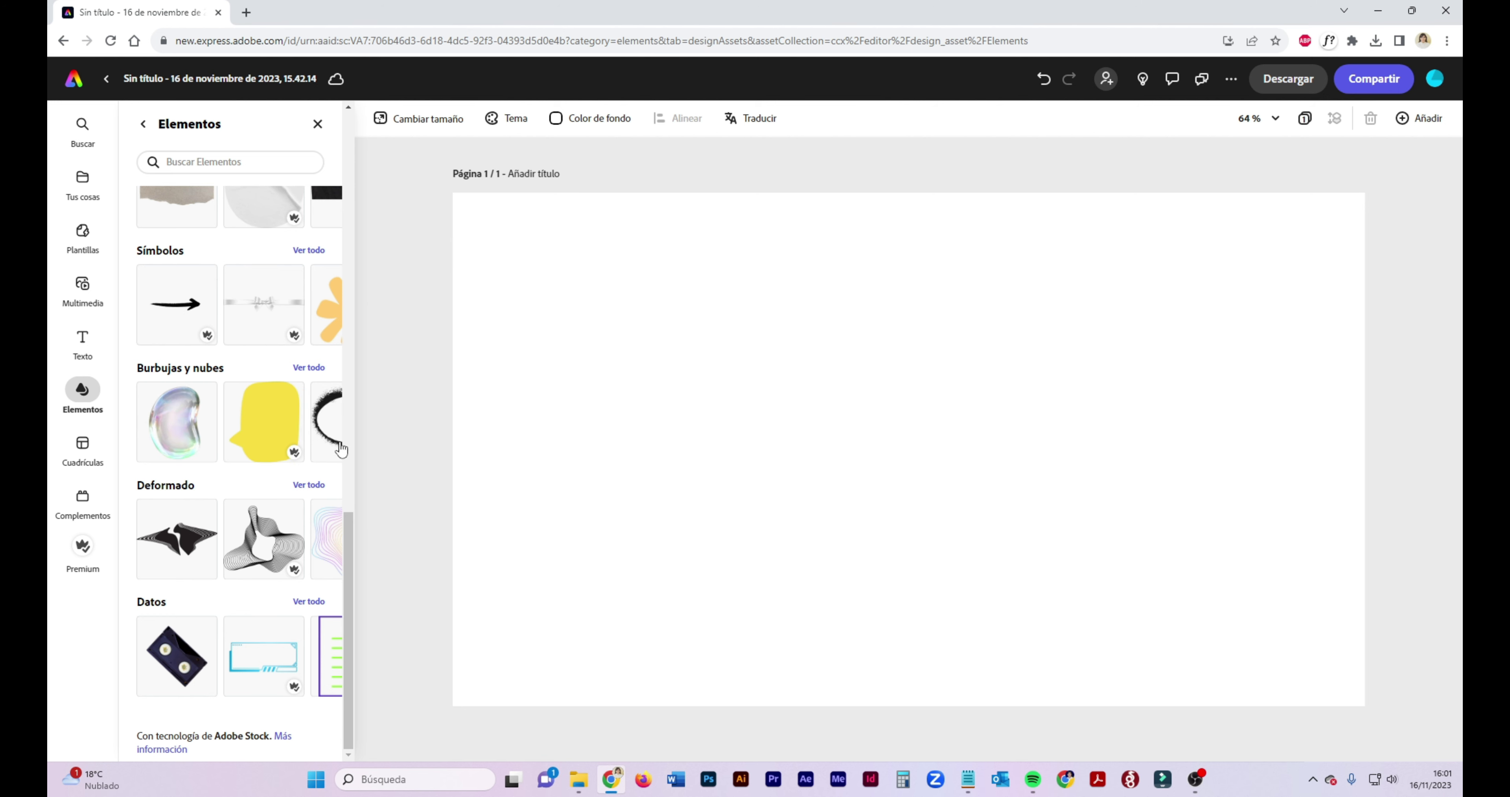
pyautogui.click(155, 424)
pyautogui.click(155, 424)
pyautogui.click(232, 426)
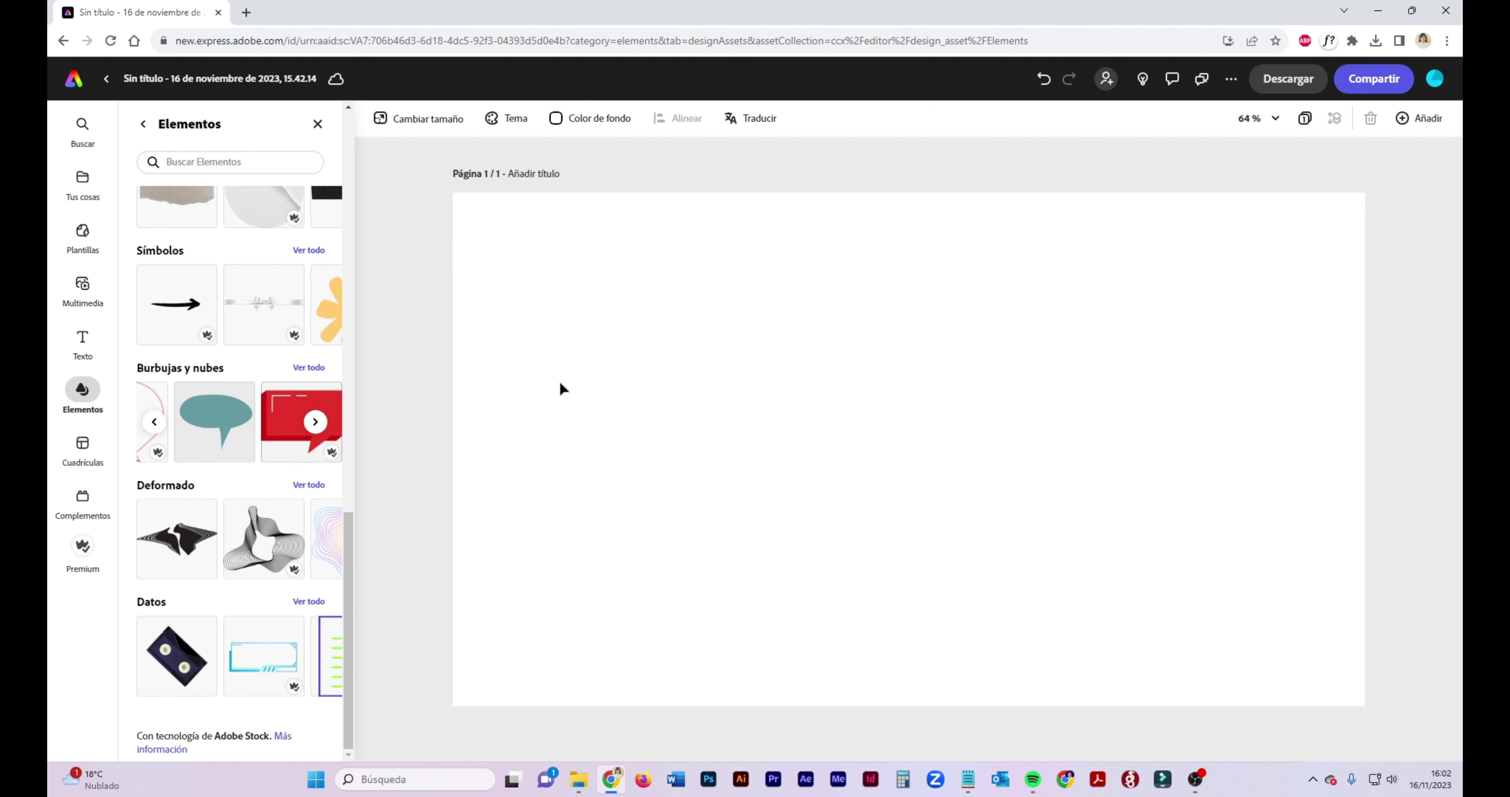
pyautogui.click(932, 400)
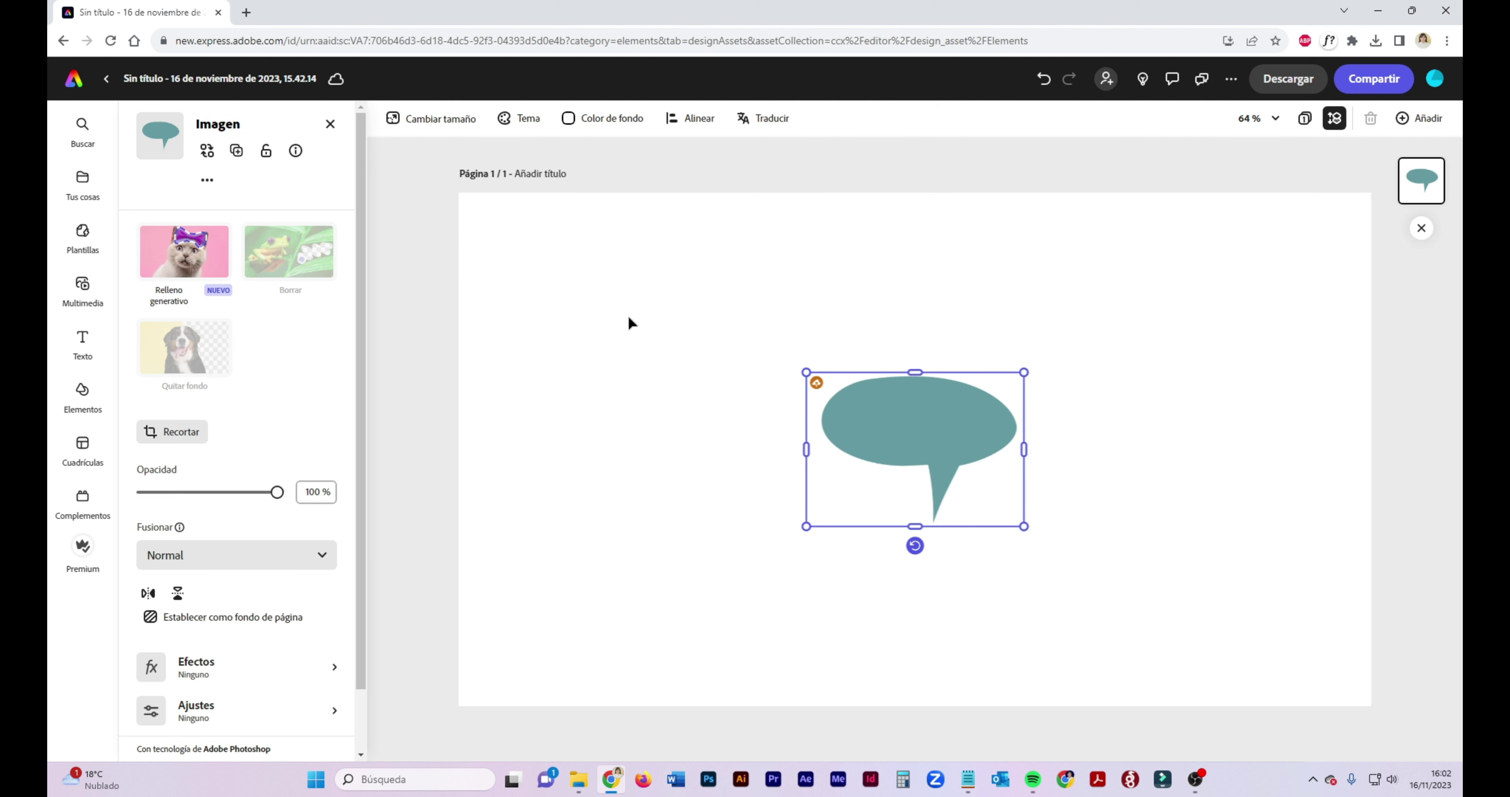
# Move the teal speech bubble to the upper-left area of the page and enlarge it slightly.
pyautogui.moveTo(629, 317)
pyautogui.mouseDown()
pyautogui.moveTo(596, 306)
pyautogui.moveTo(625, 311)
pyautogui.mouseUp()
pyautogui.moveTo(716, 266); pyautogui.dragTo(774, 220)
pyautogui.click(882, 301)
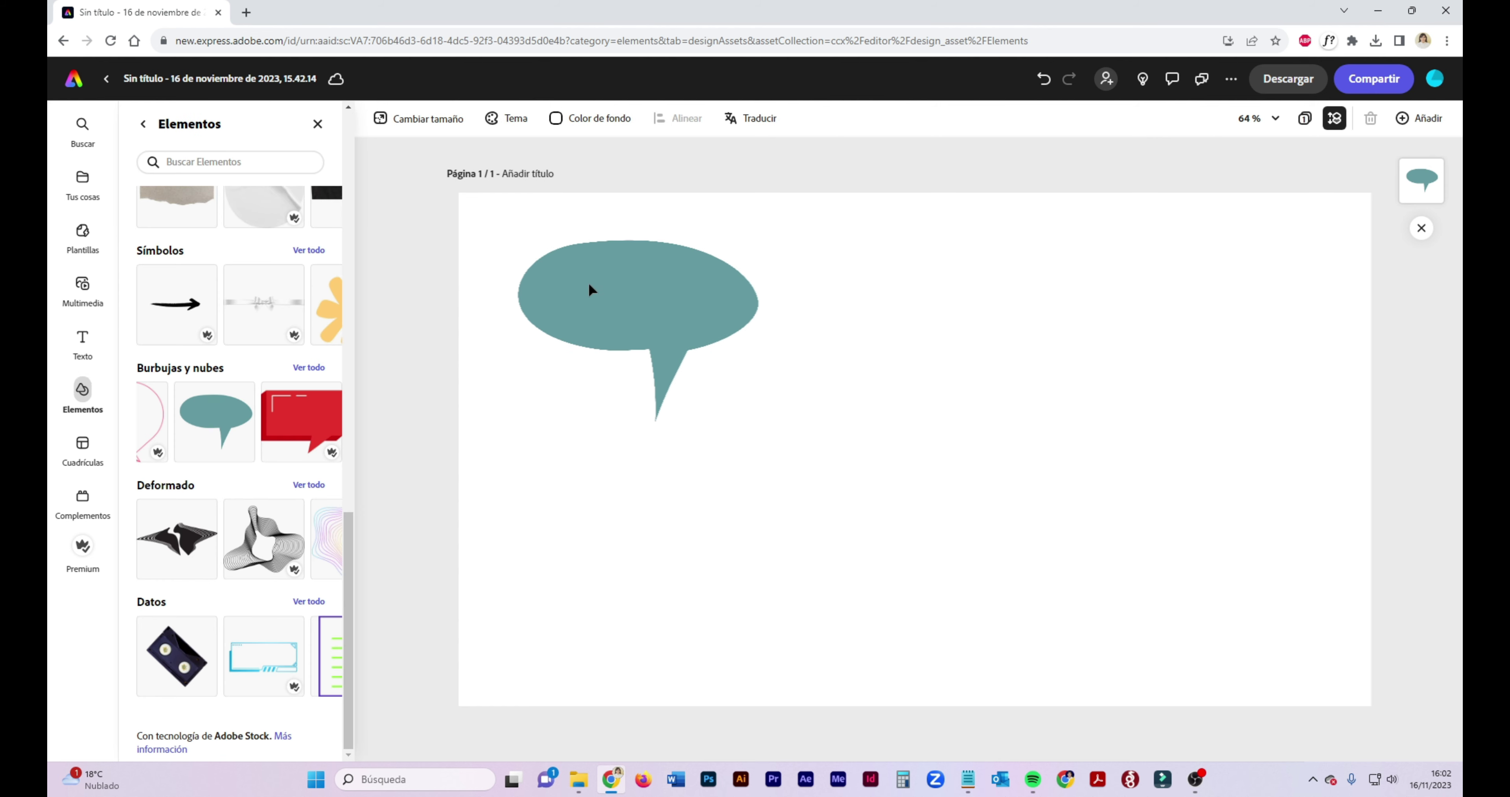
# Delete the teal speech bubble from the page.
pyautogui.click(674, 344)
pyautogui.press('Delete')
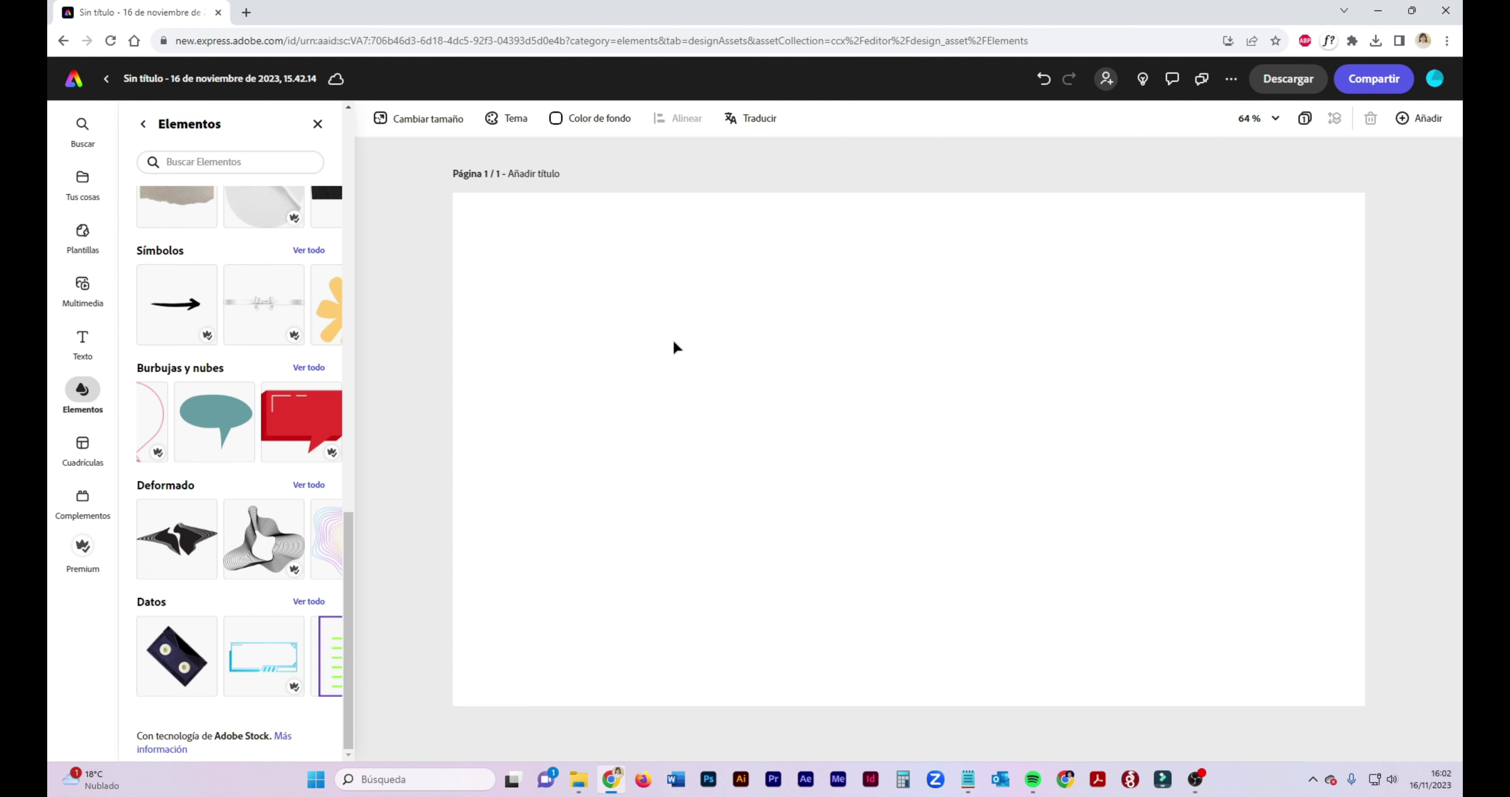
# Return to the main elements library and display the Fondos category.
pyautogui.moveTo(351, 537); pyautogui.dragTo(345, 135)
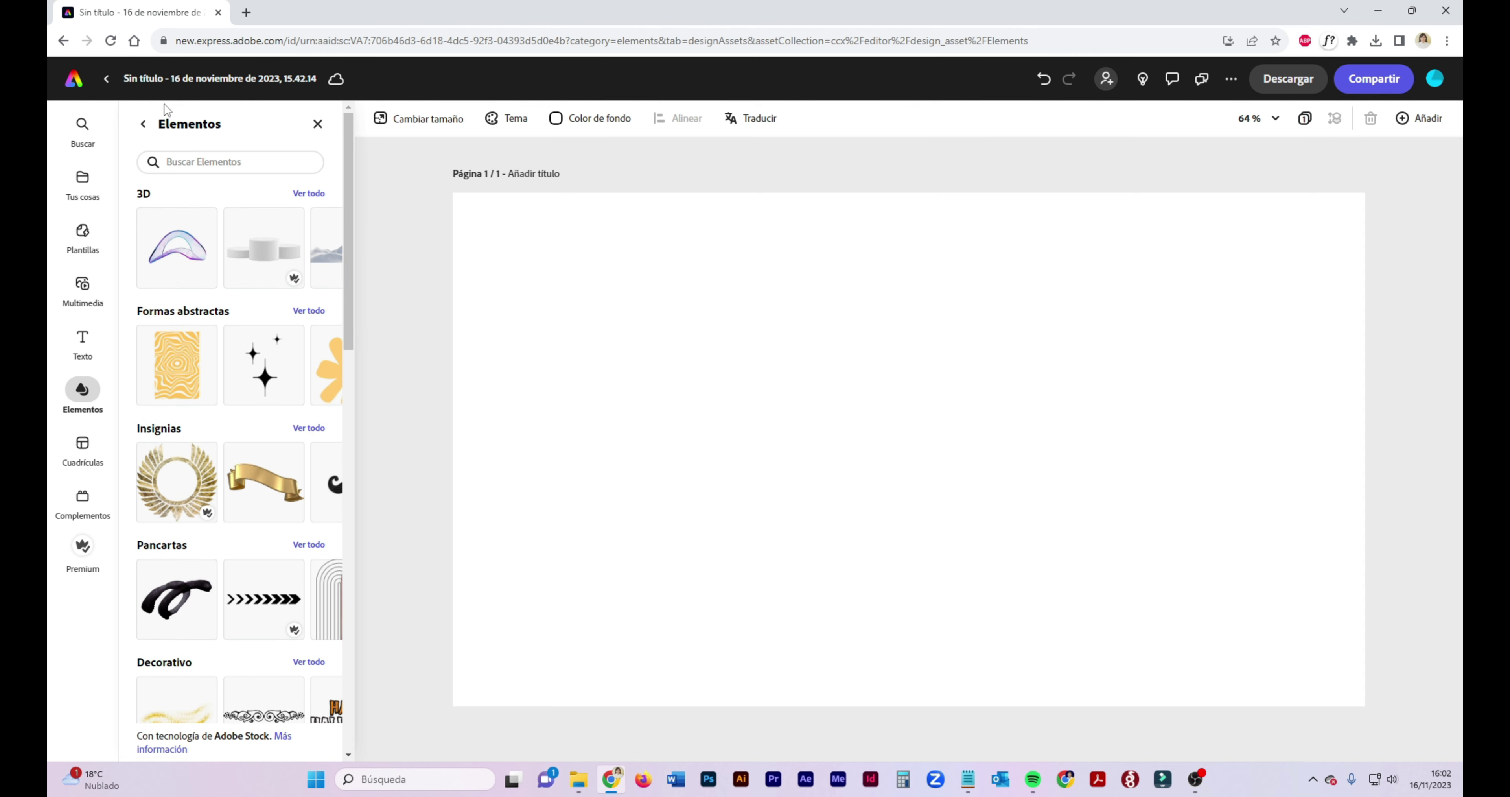
pyautogui.click(170, 131)
pyautogui.click(263, 157)
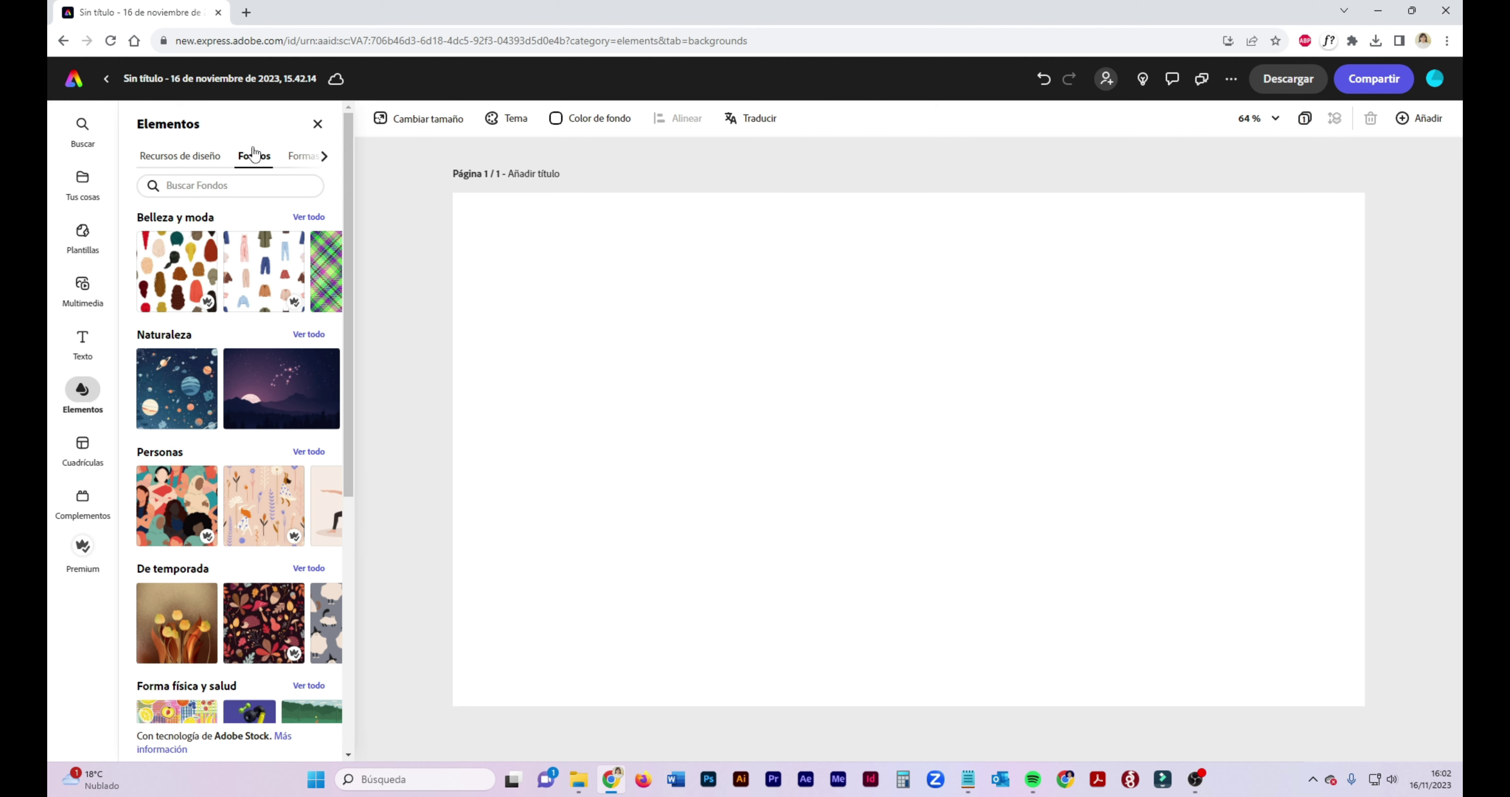
# Add the pine garland from Marcos y bordes and stretch it across the full width of the page's top edge.
pyautogui.click(184, 156)
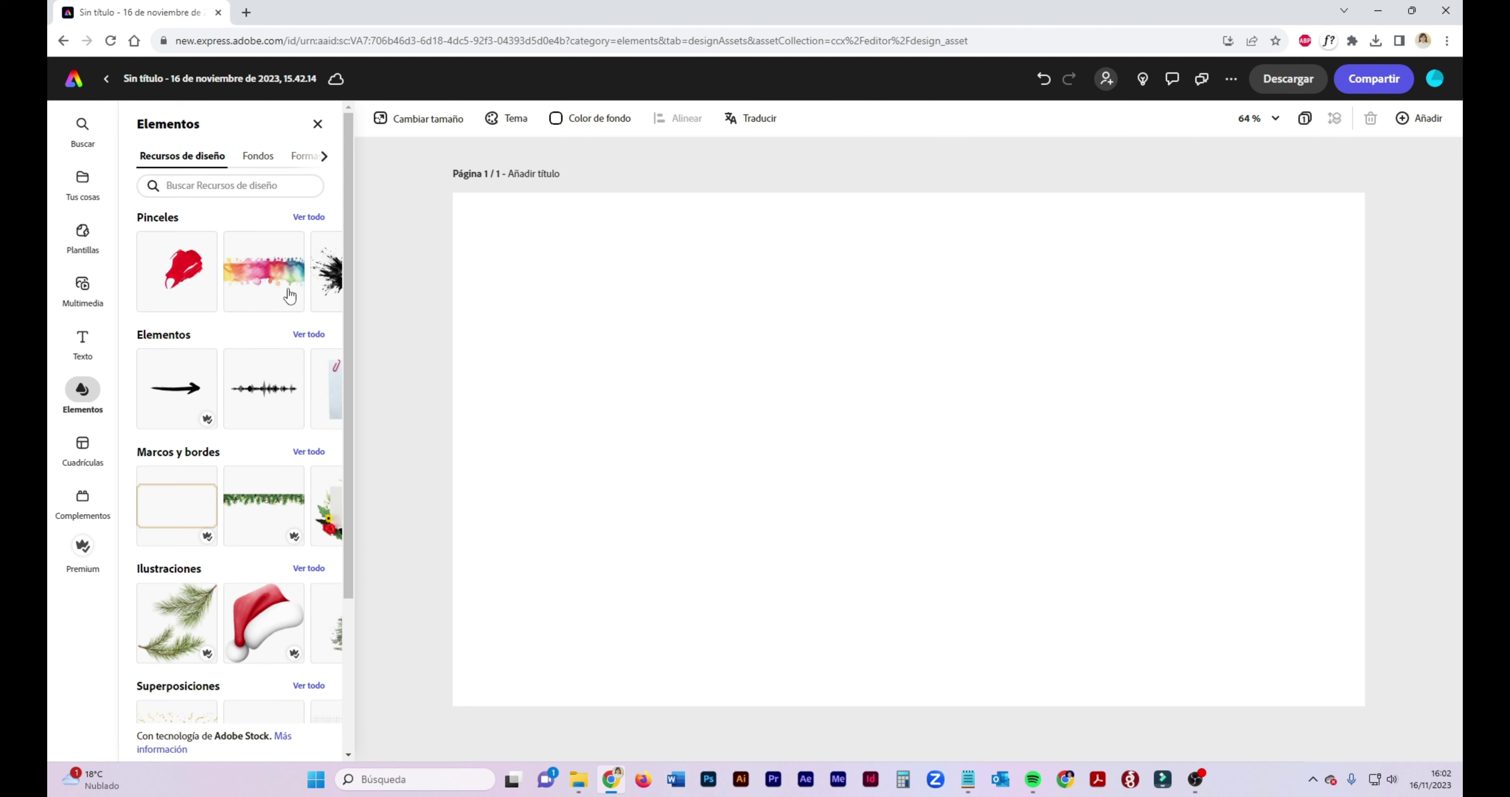
pyautogui.scroll(-2, 346, 233)
pyautogui.click(258, 385)
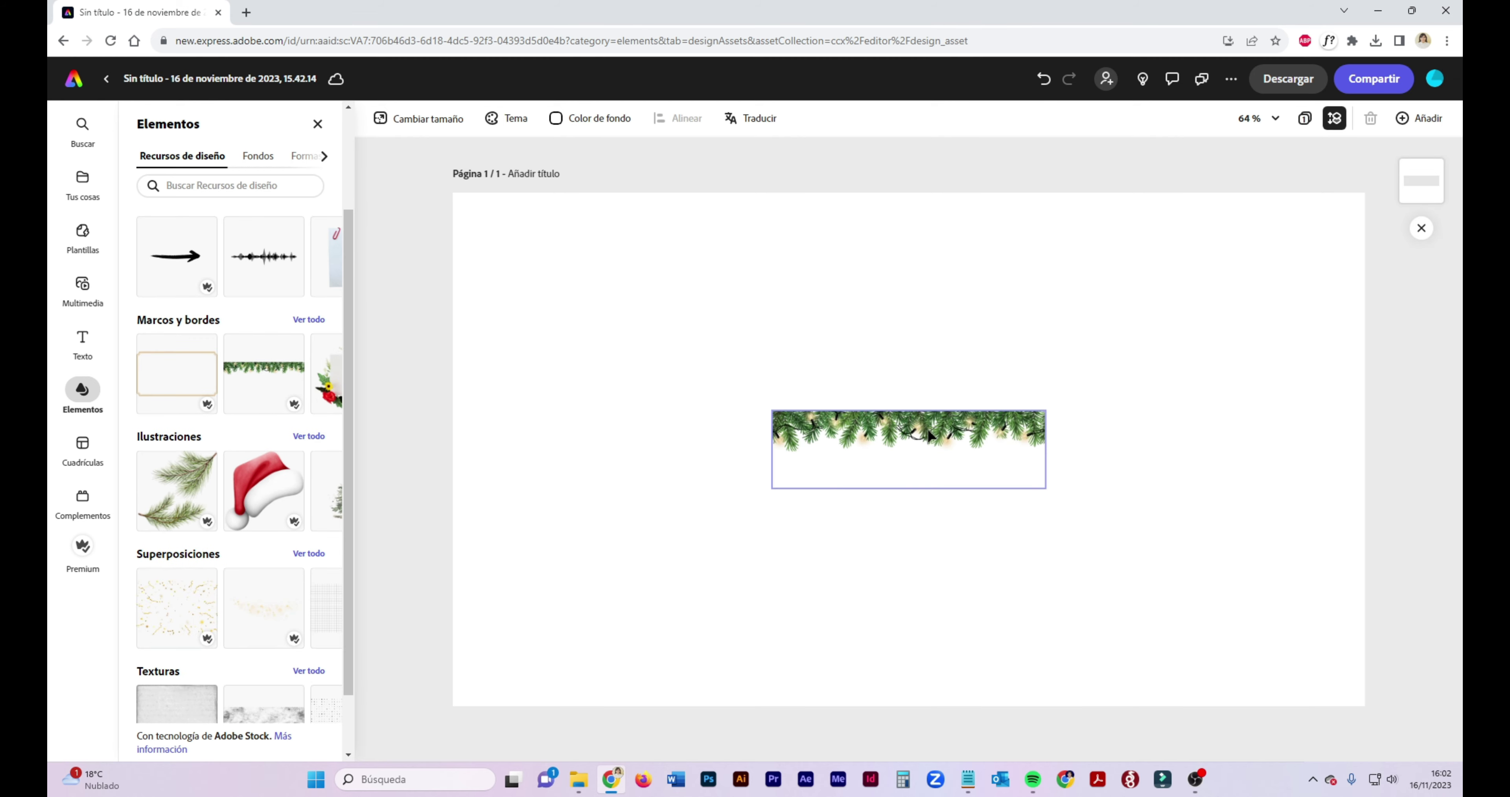
pyautogui.moveTo(1053, 407); pyautogui.dragTo(762, 252)
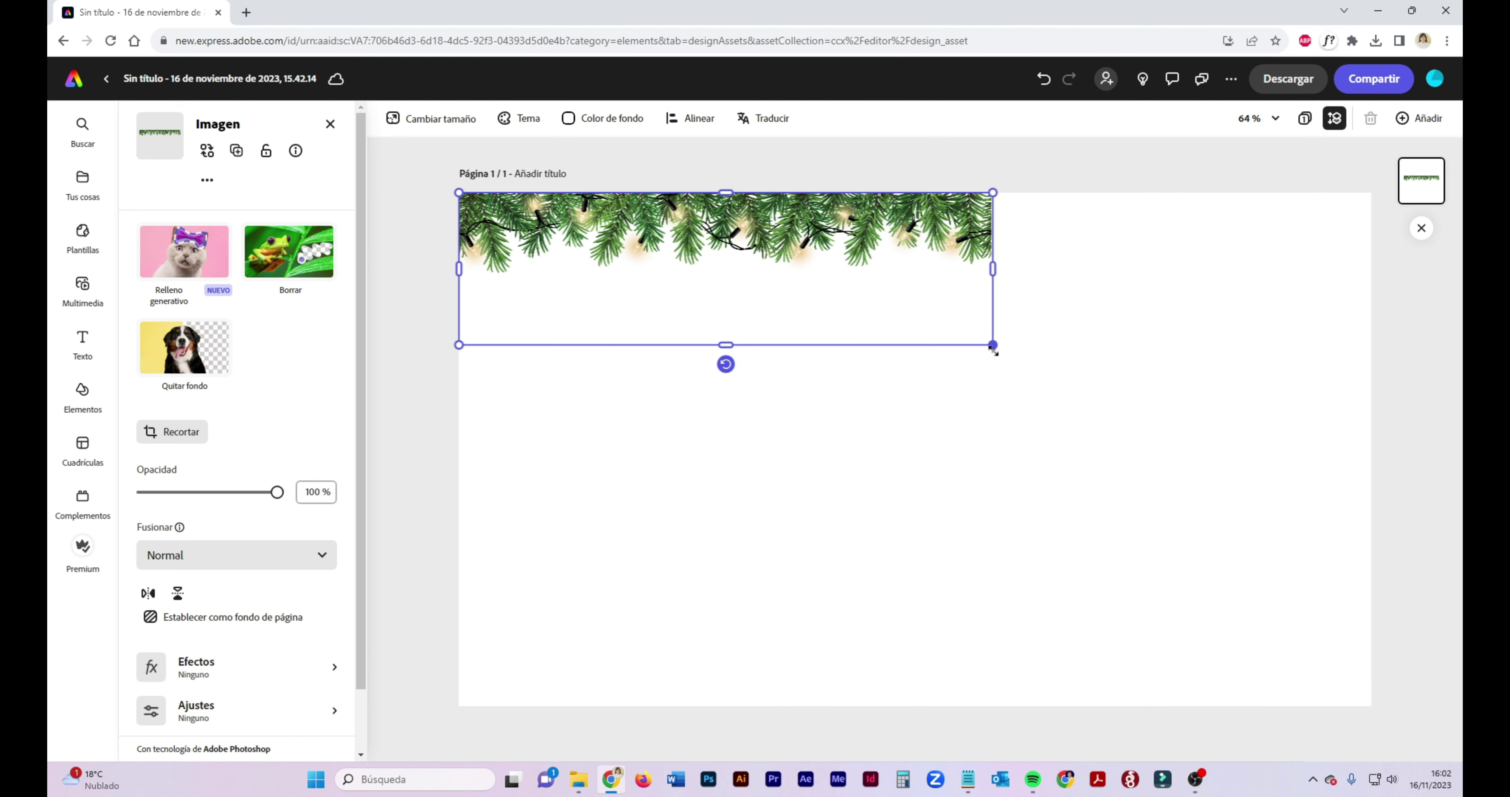
pyautogui.moveTo(993, 346); pyautogui.dragTo(1372, 451)
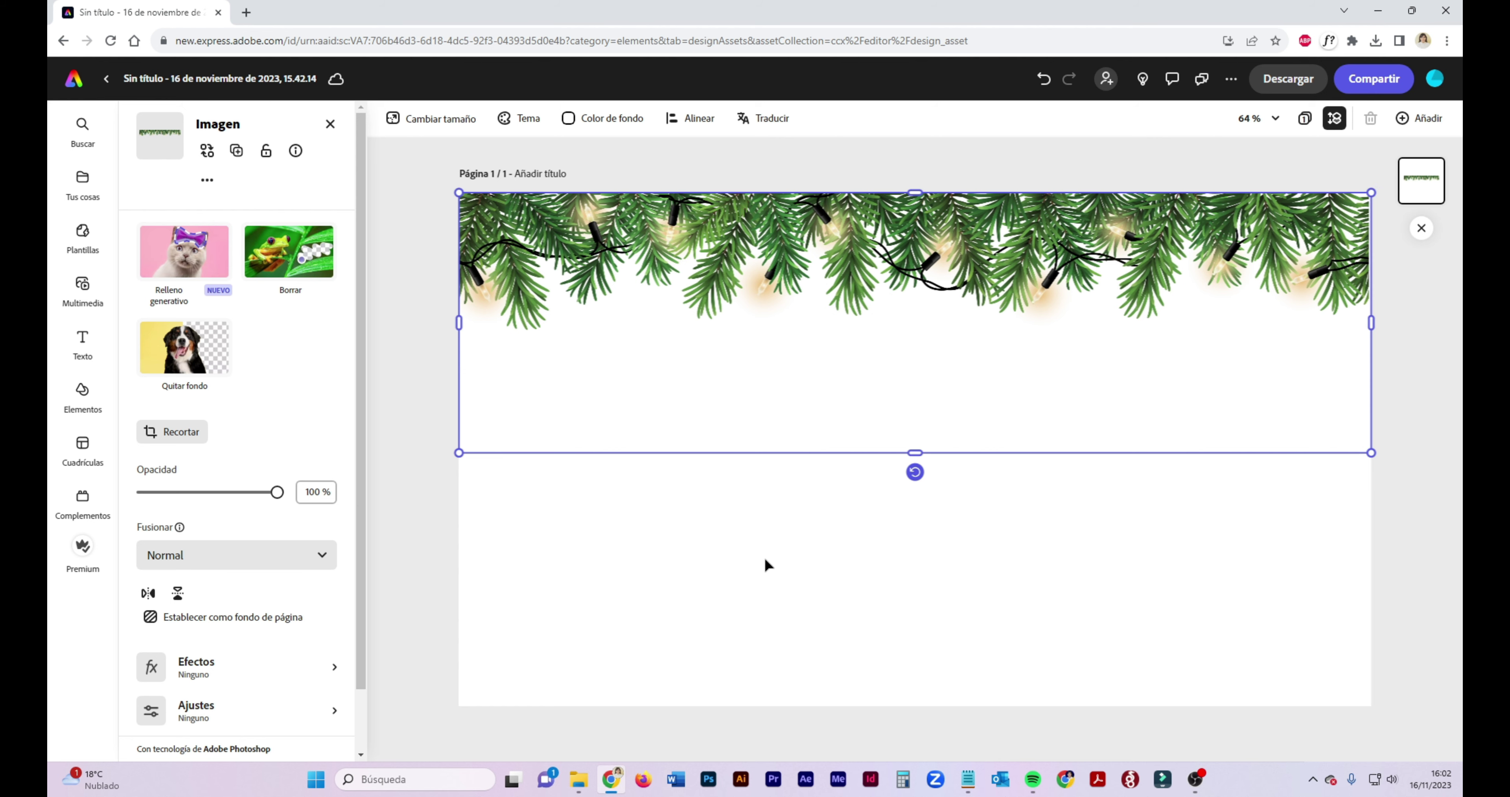
pyautogui.click(765, 566)
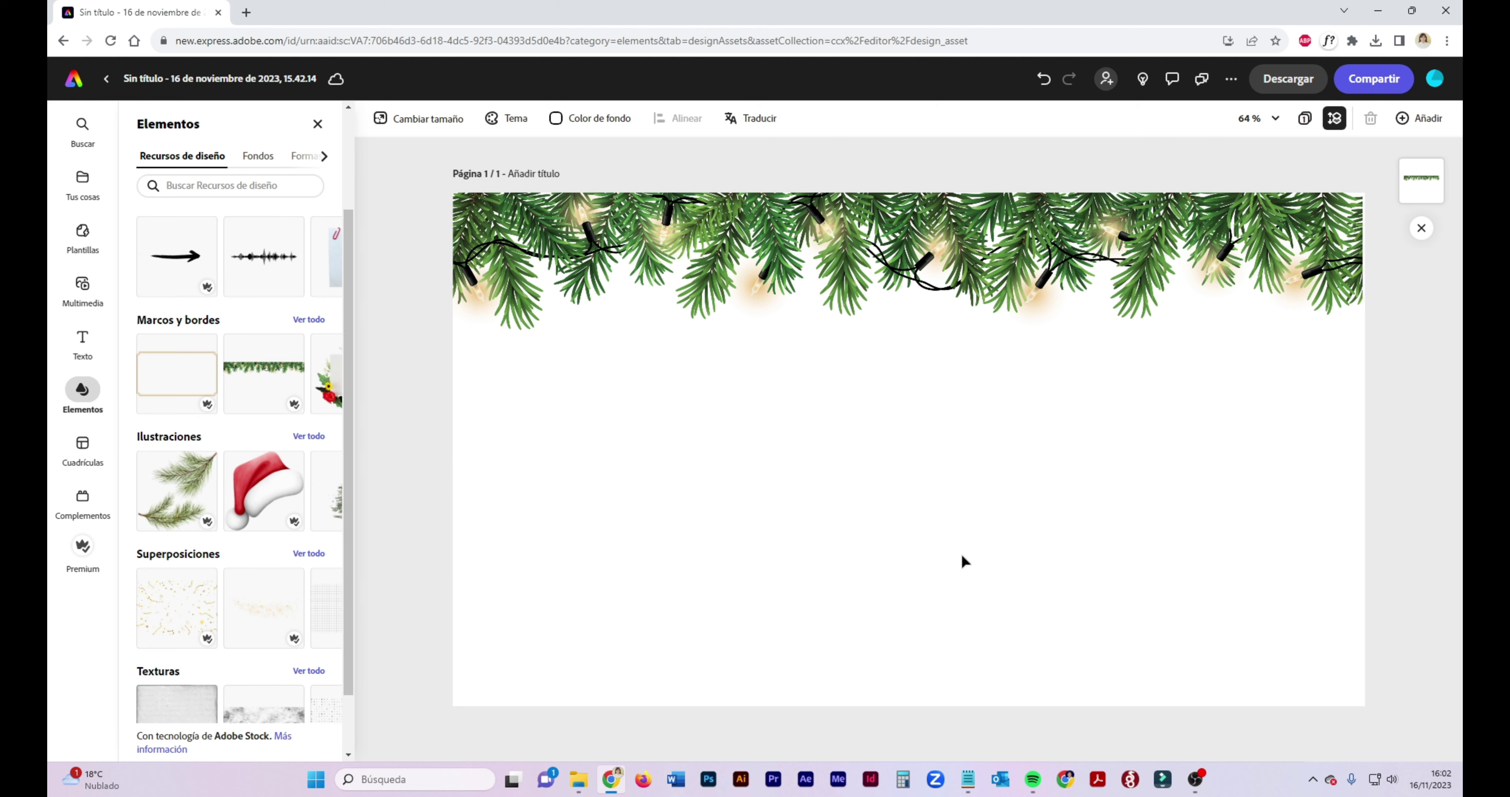
# Delete the pine garland from the page.
pyautogui.click(752, 299)
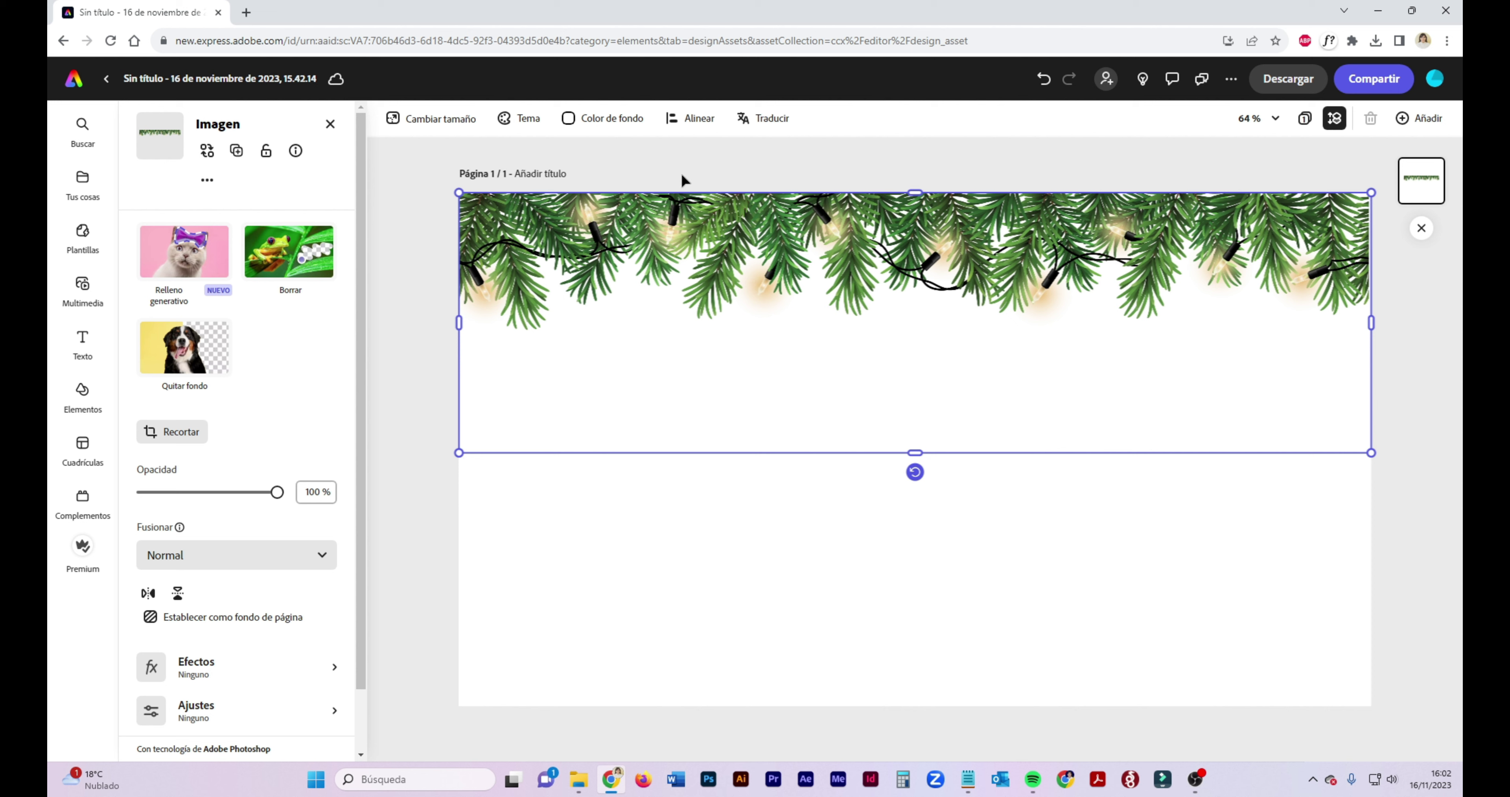
pyautogui.press('Delete')
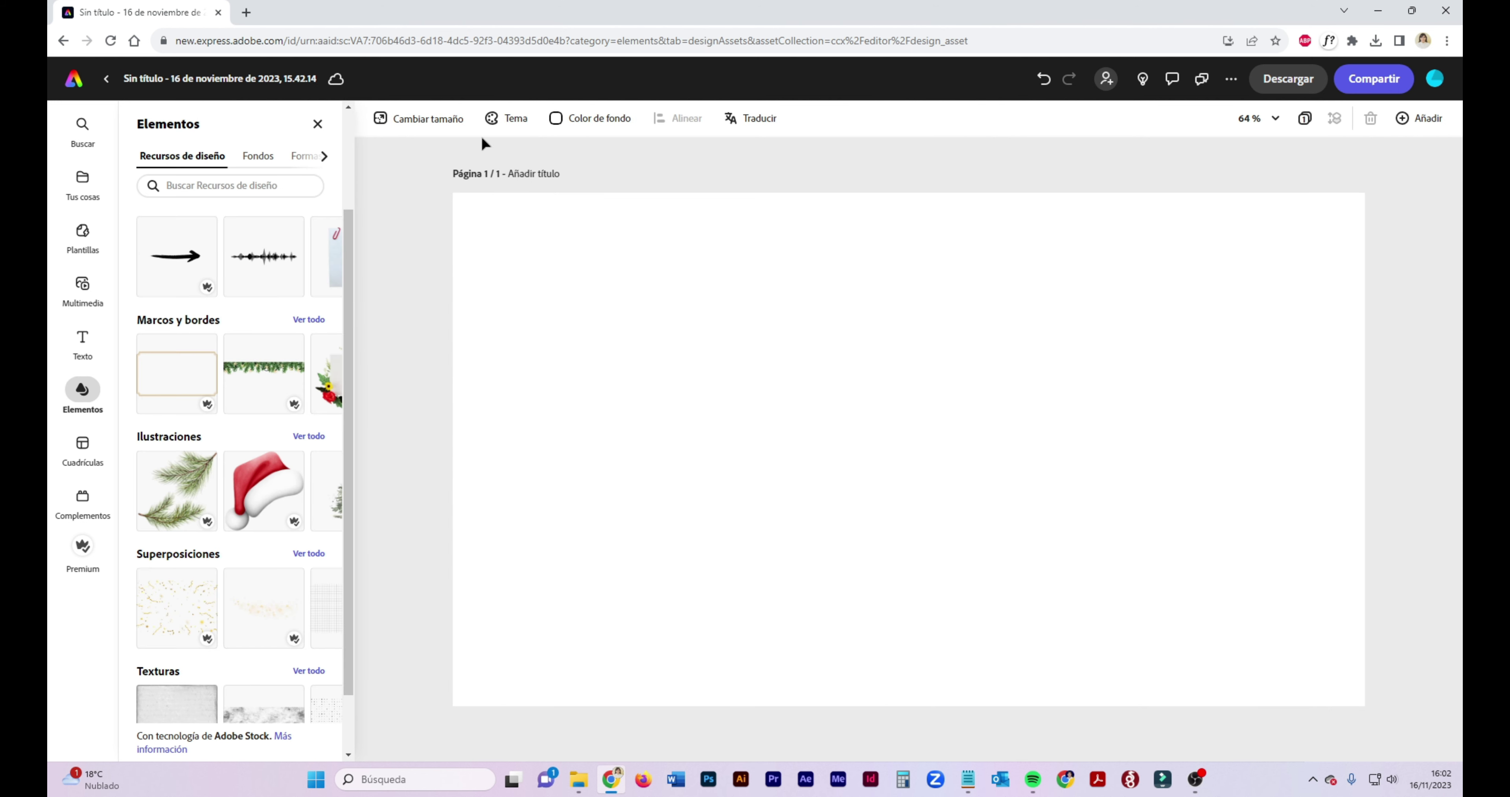
# Try the purple night-sky constellation background from the Fondos category on the page and delete it again.
pyautogui.click(259, 155)
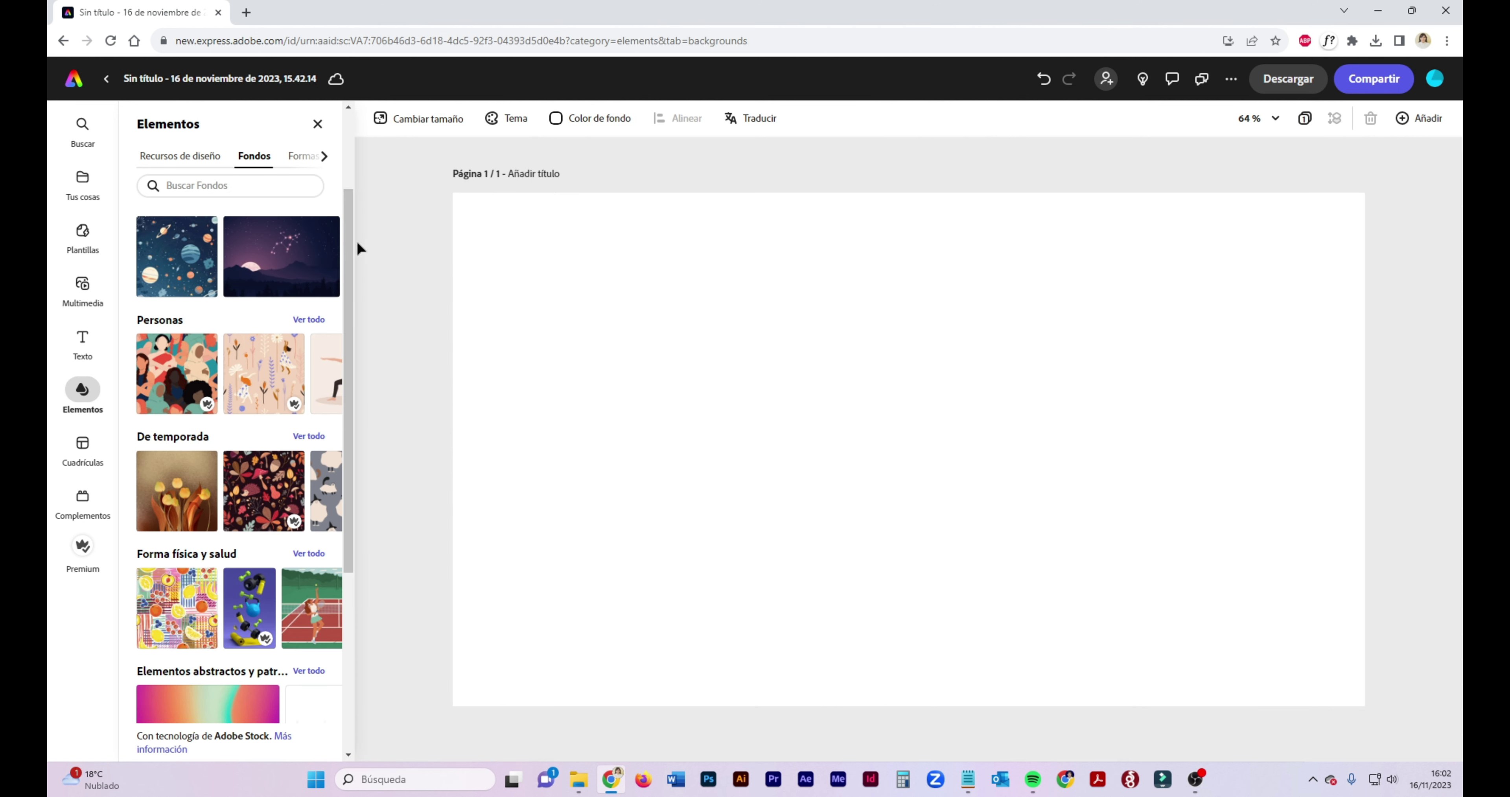
pyautogui.click(271, 272)
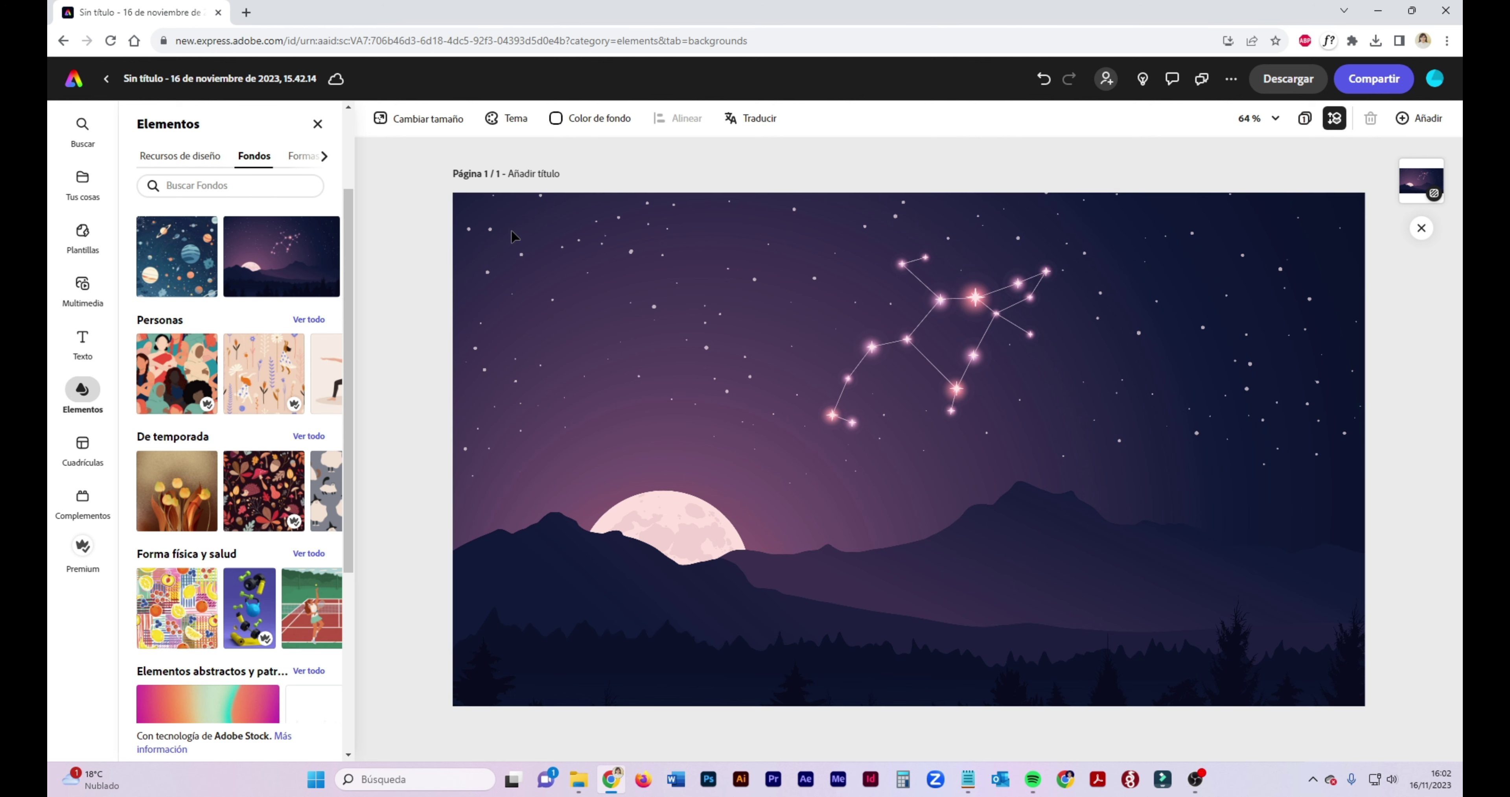
pyautogui.click(519, 237)
pyautogui.press('Delete')
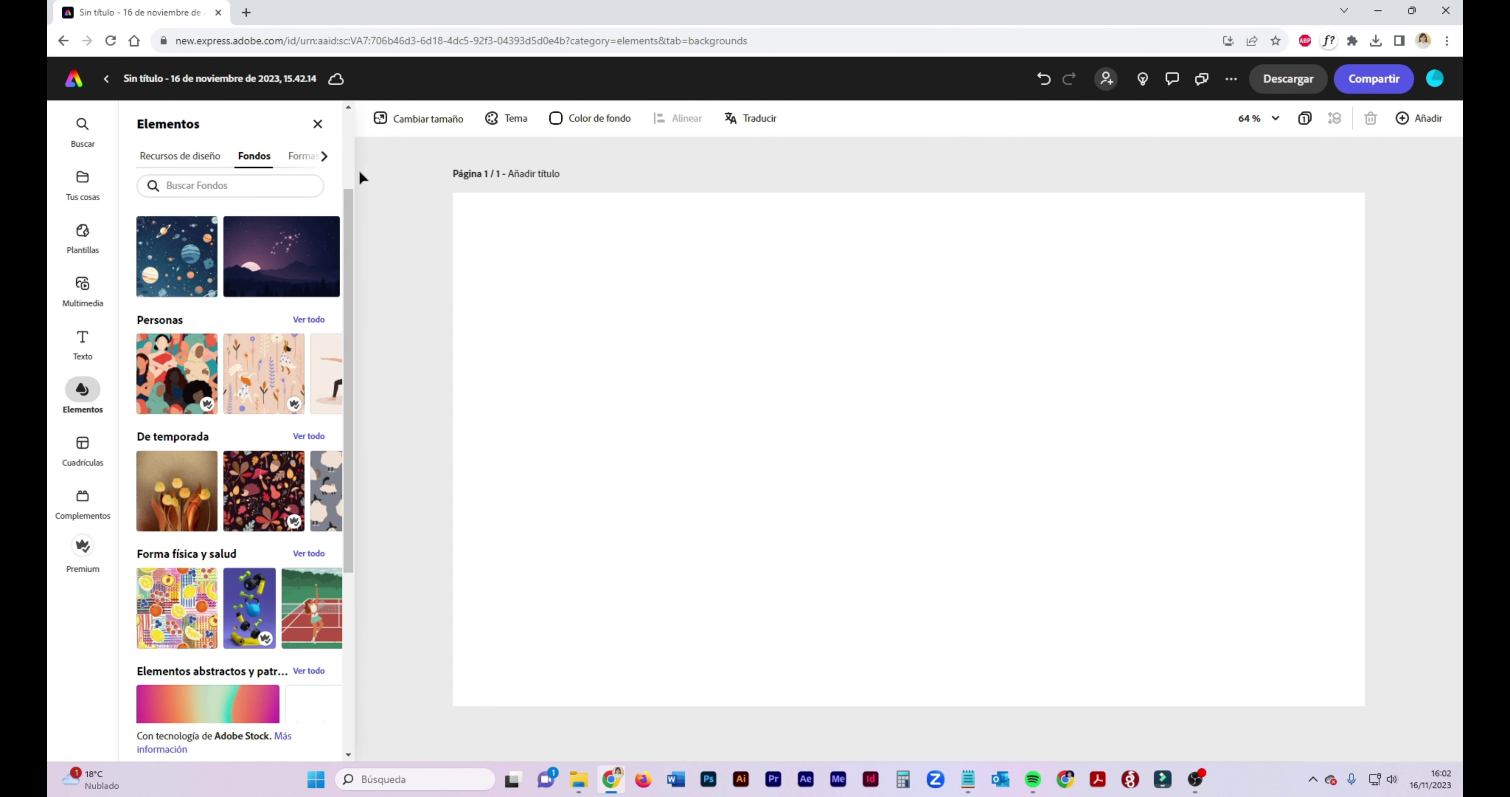
# Browse the Círculos row of the Formas category, add the solid circle to the page and select it.
pyautogui.click(314, 158)
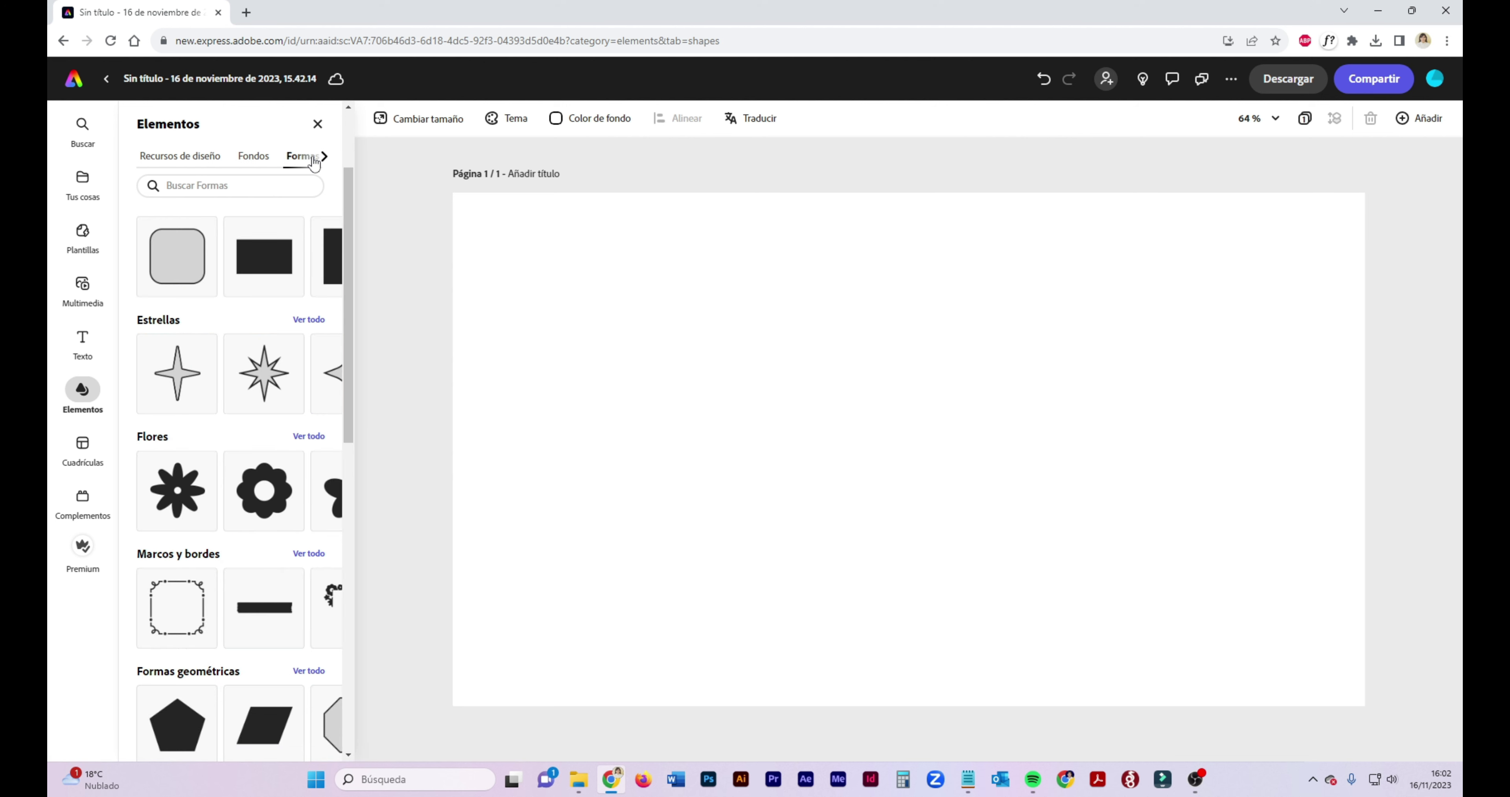
pyautogui.scroll(3, 179, 198)
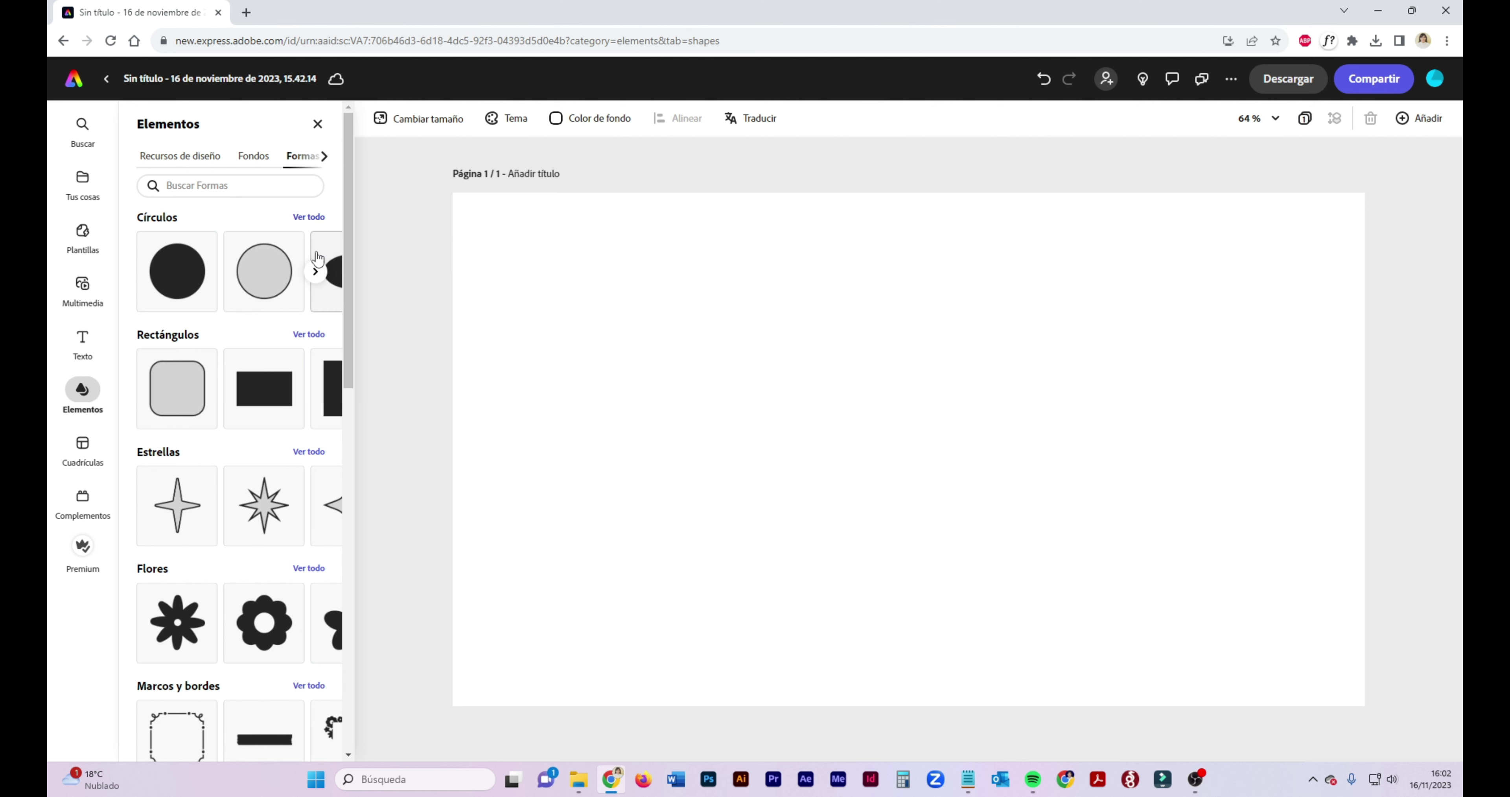
pyautogui.click(316, 273)
pyautogui.click(154, 272)
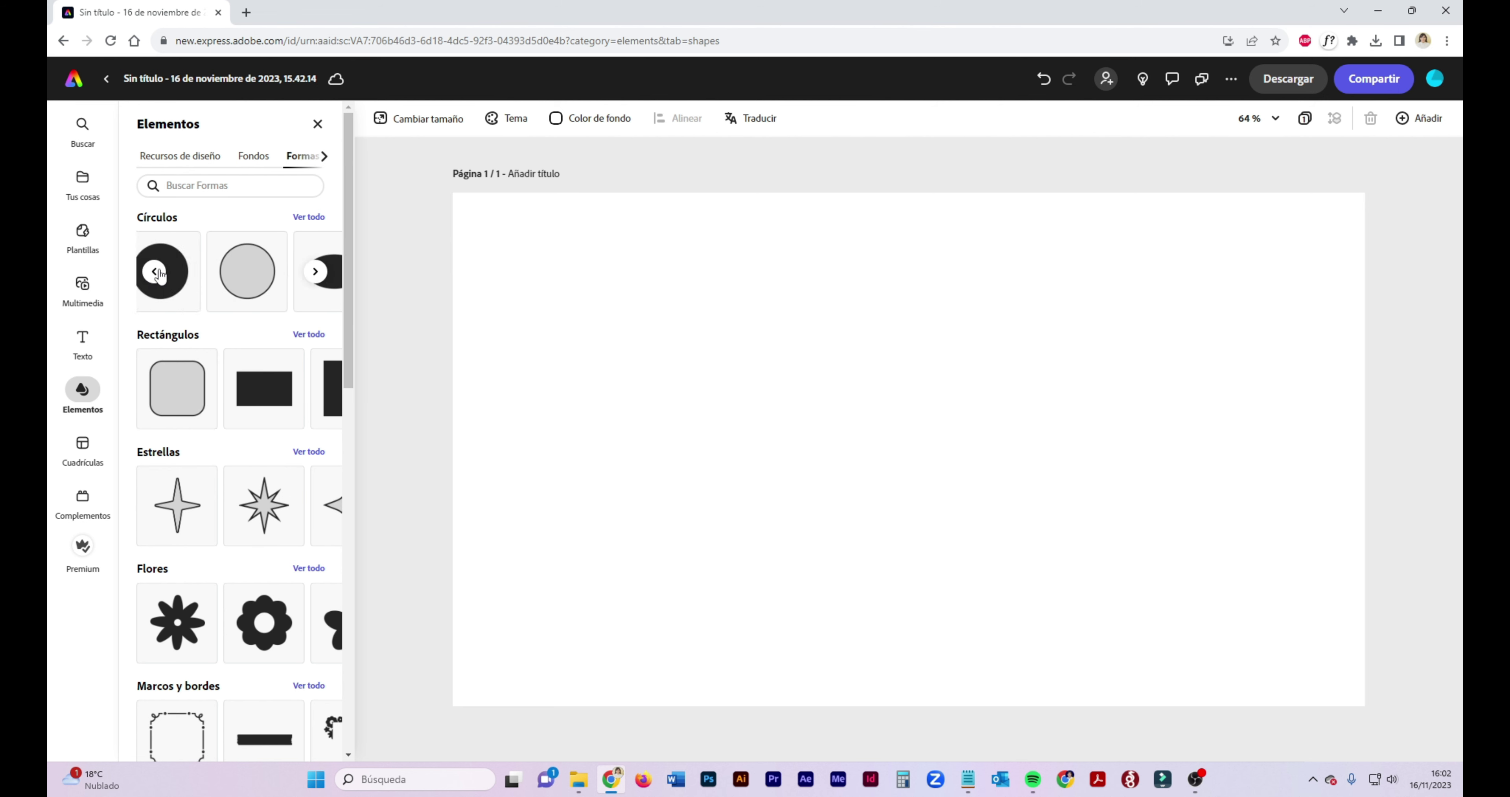
pyautogui.click(179, 275)
pyautogui.click(934, 474)
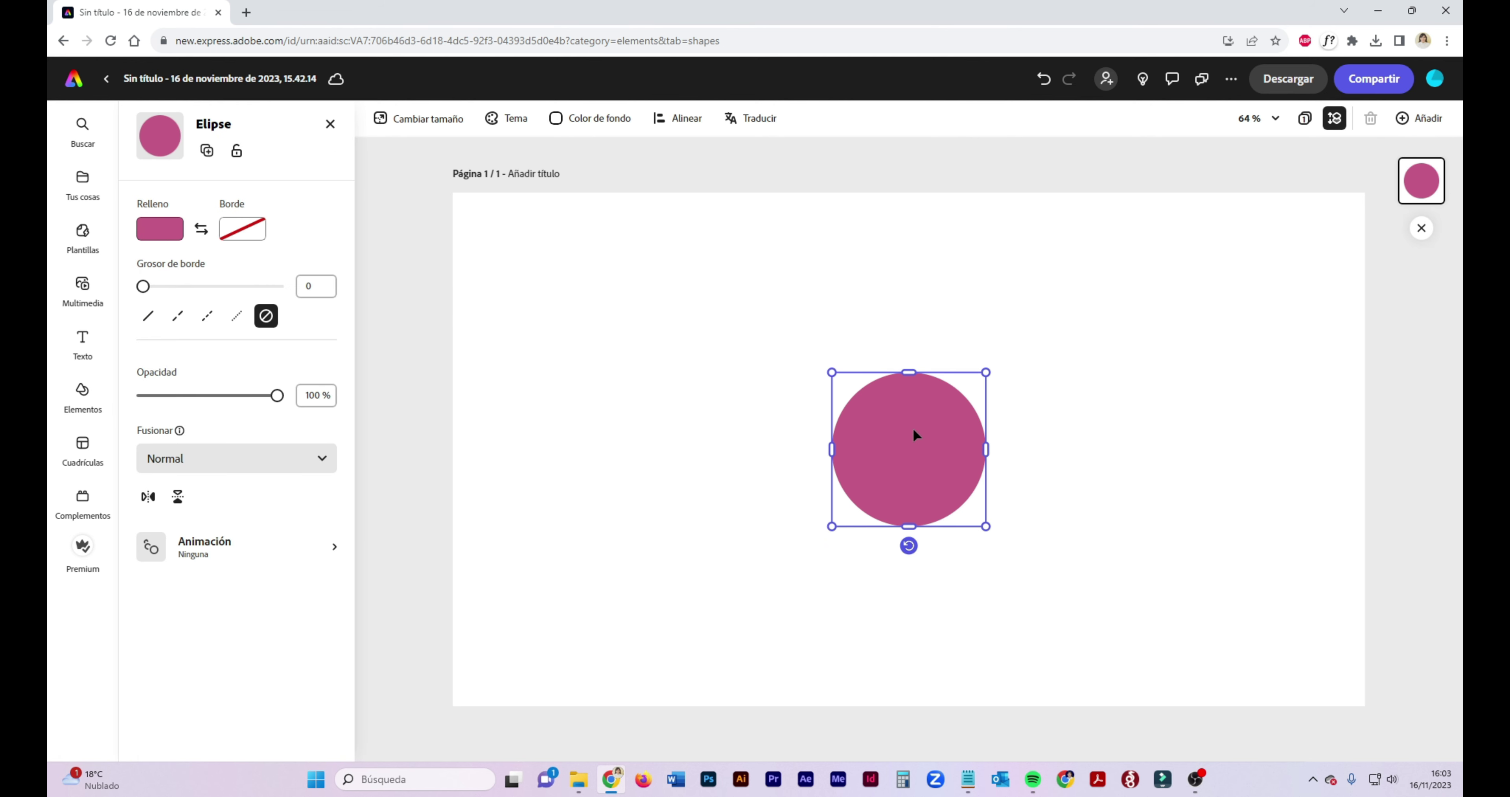
# Change the circle's fill to the recommended bright magenta swatch.
pyautogui.click(151, 234)
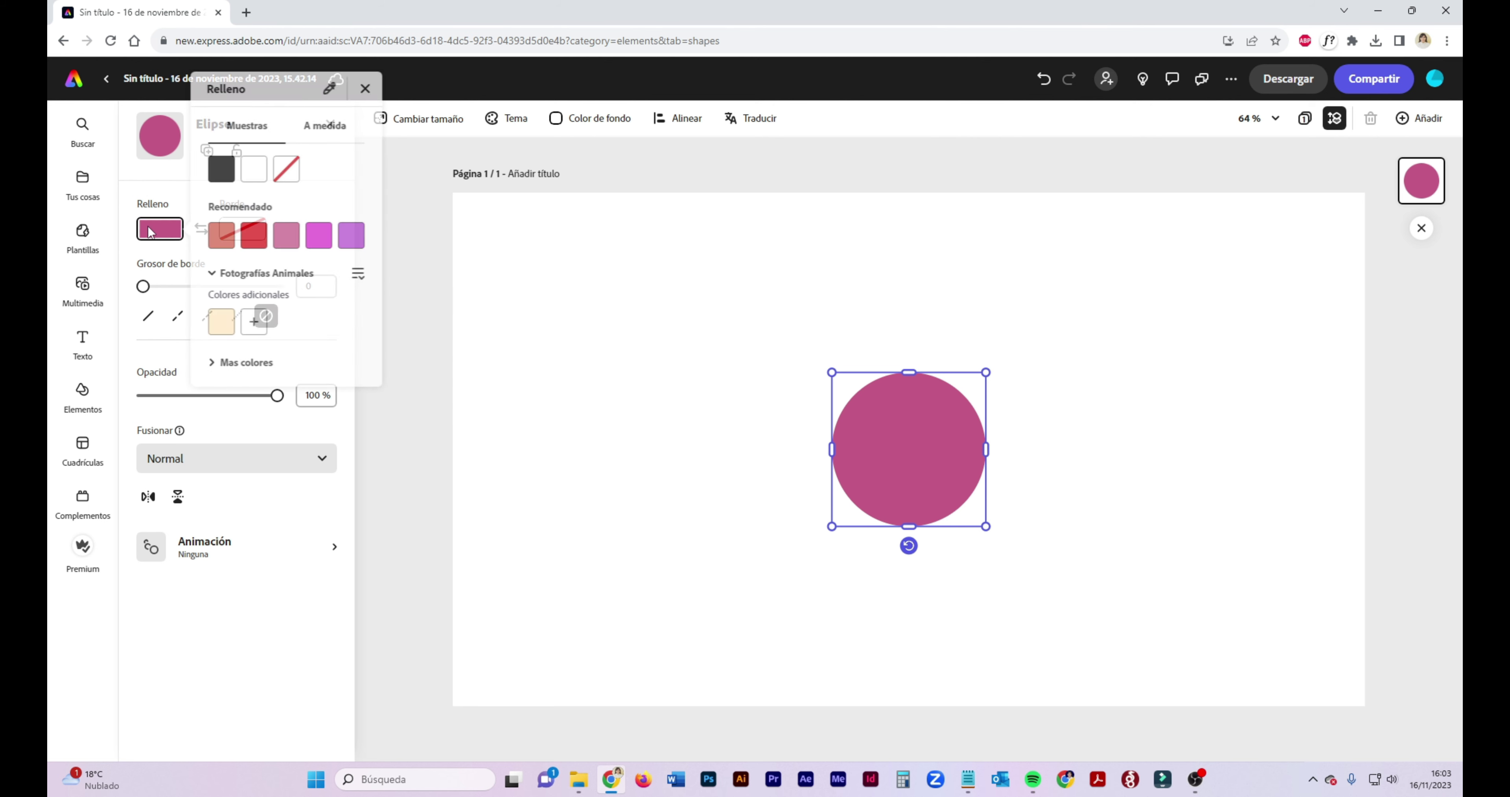
pyautogui.click(320, 235)
pyautogui.click(429, 234)
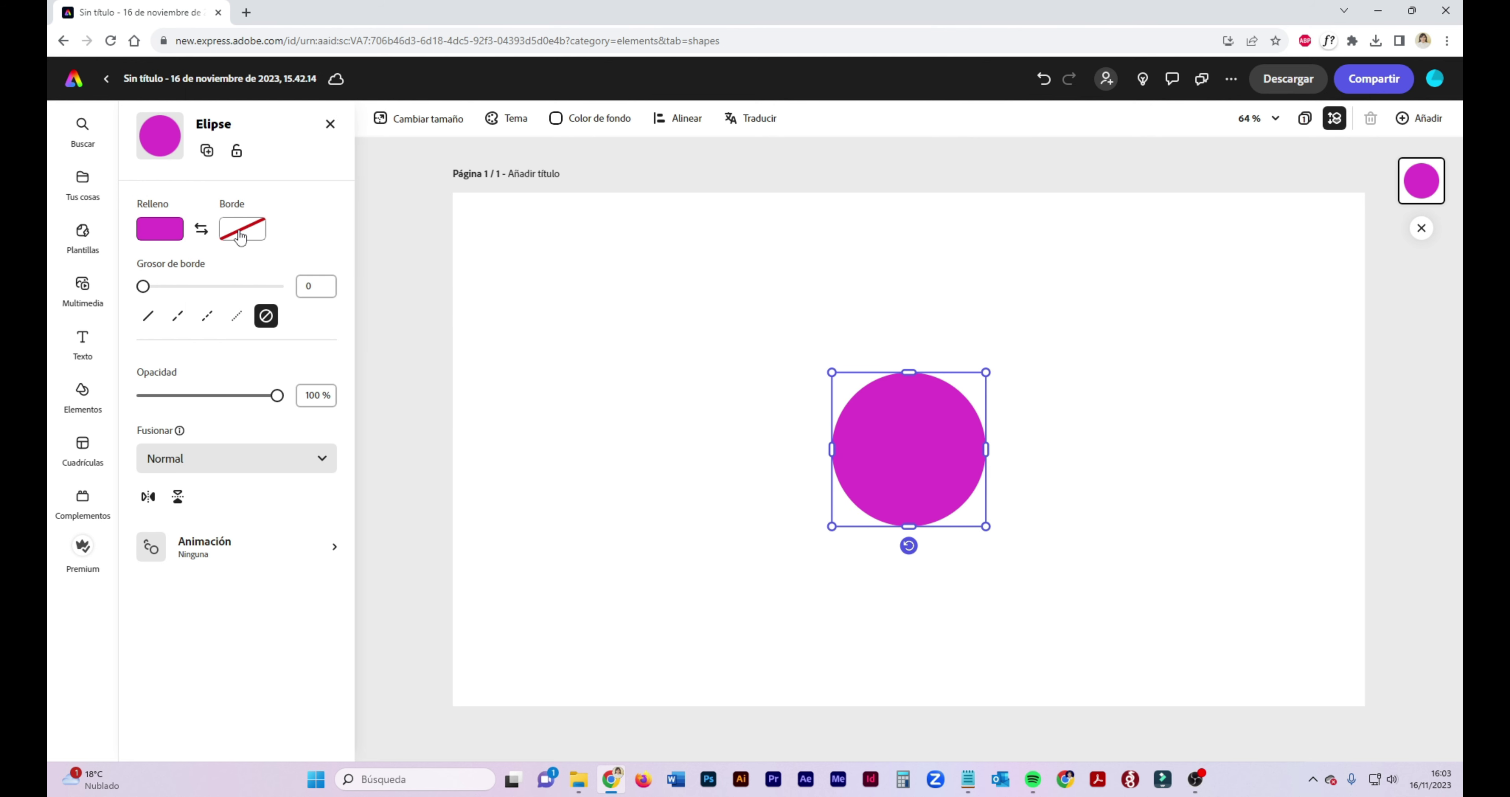
# Give the circle a red border with a thickness of 22.
pyautogui.click(241, 231)
pyautogui.click(310, 237)
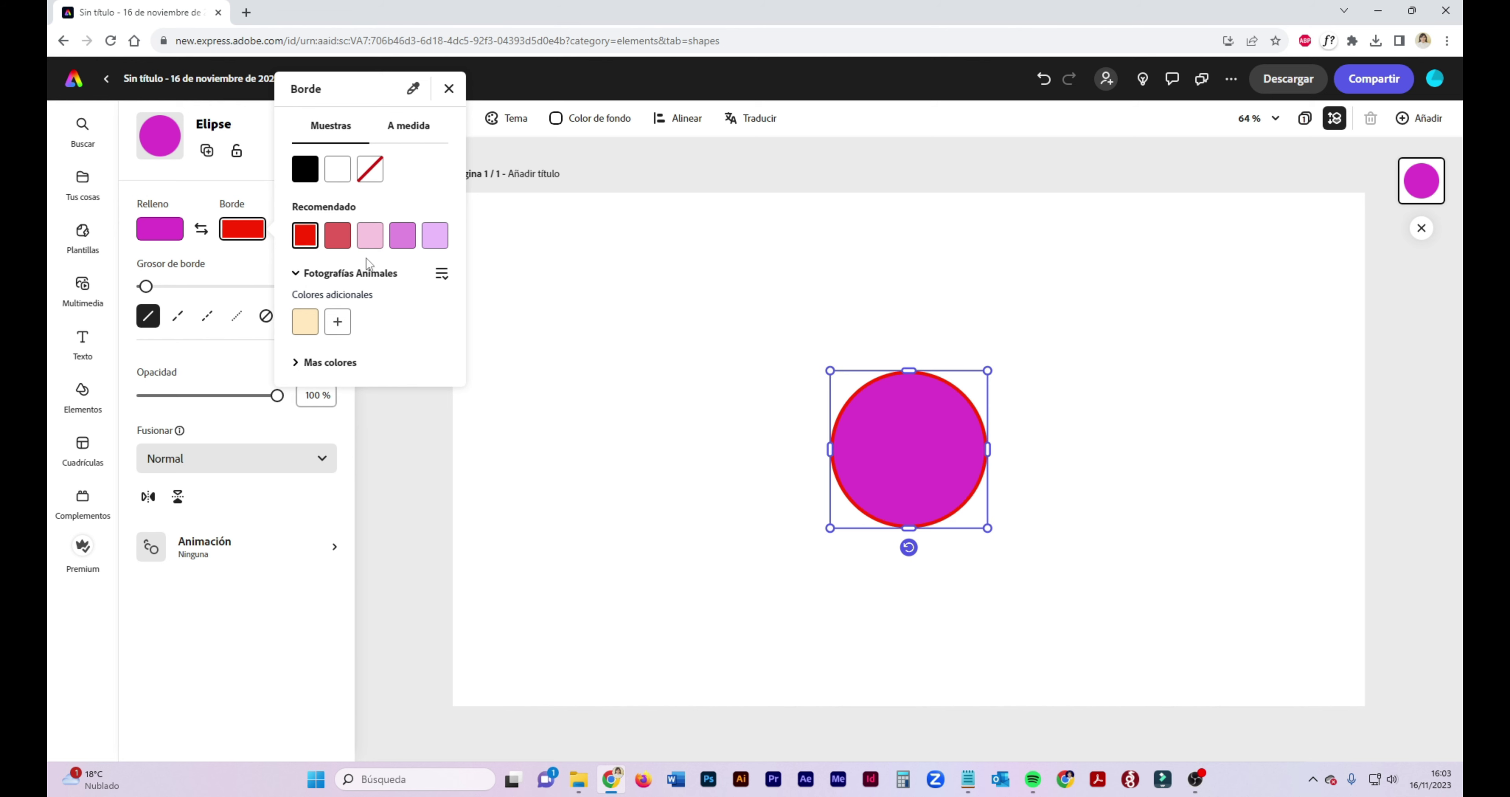
pyautogui.moveTo(144, 285); pyautogui.dragTo(153, 285)
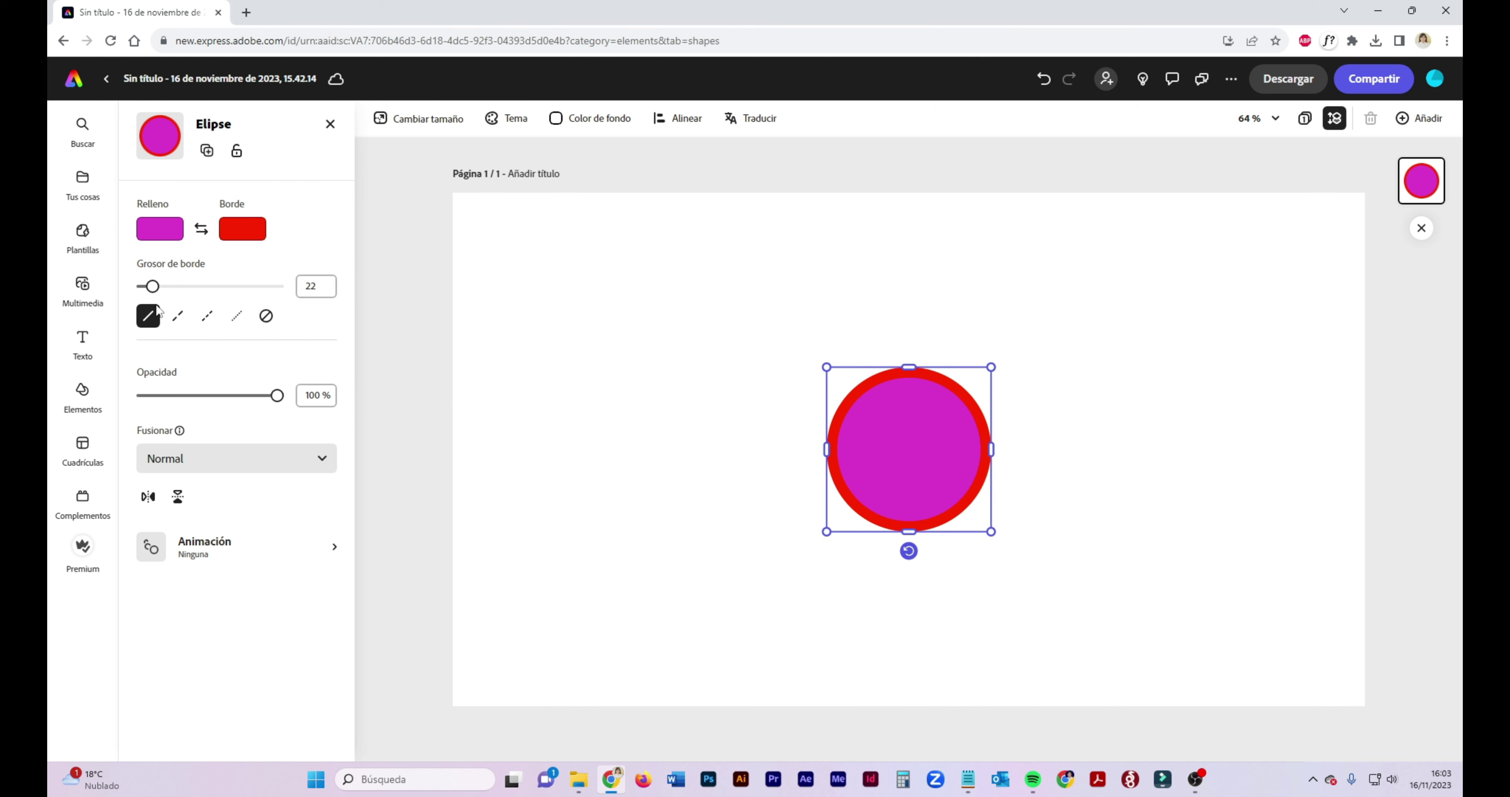
# Try the long-dash, short-dash and remaining broken-line border styles on the circle, and finish by removing the border.
pyautogui.click(177, 317)
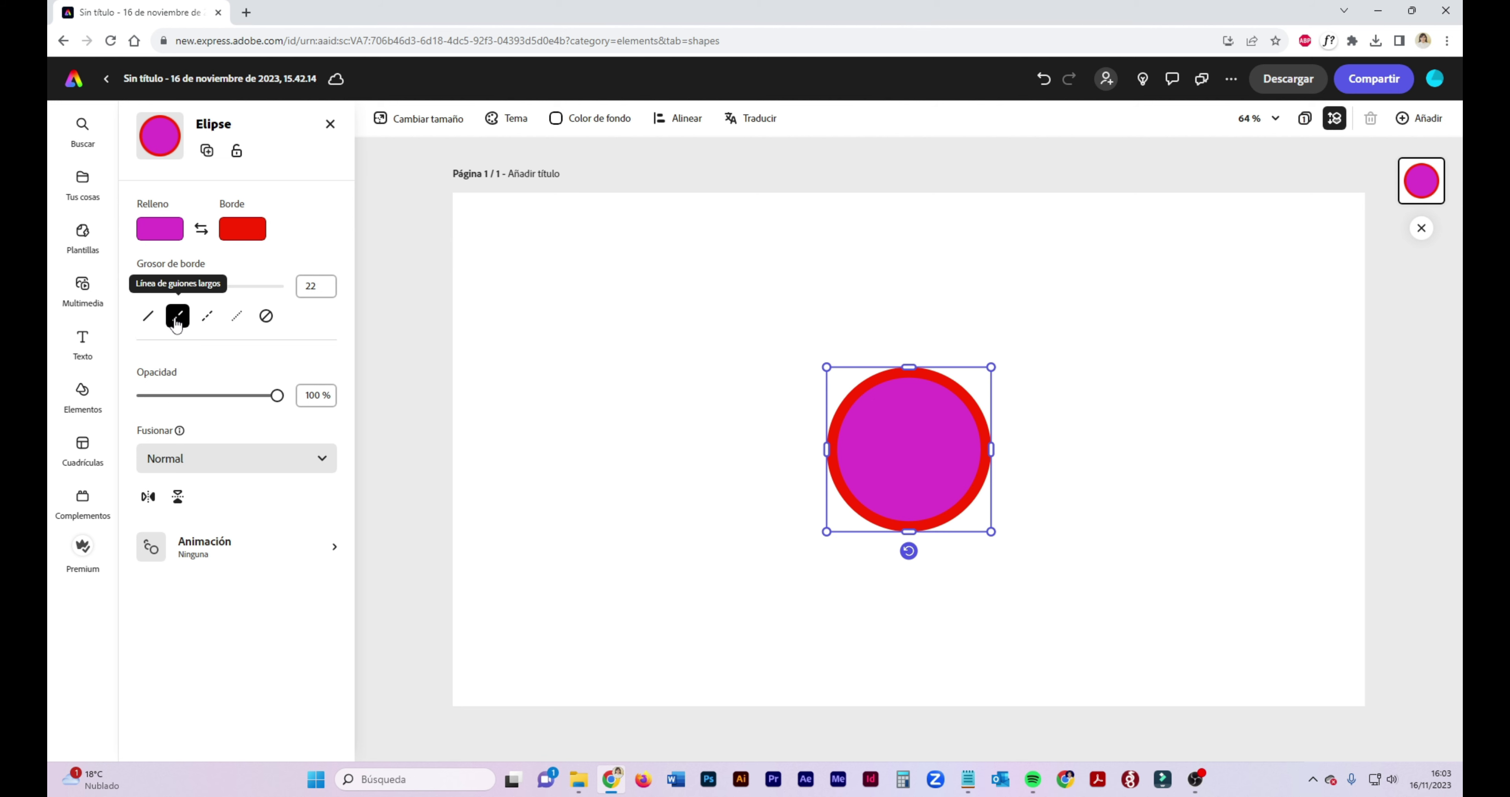
pyautogui.click(208, 319)
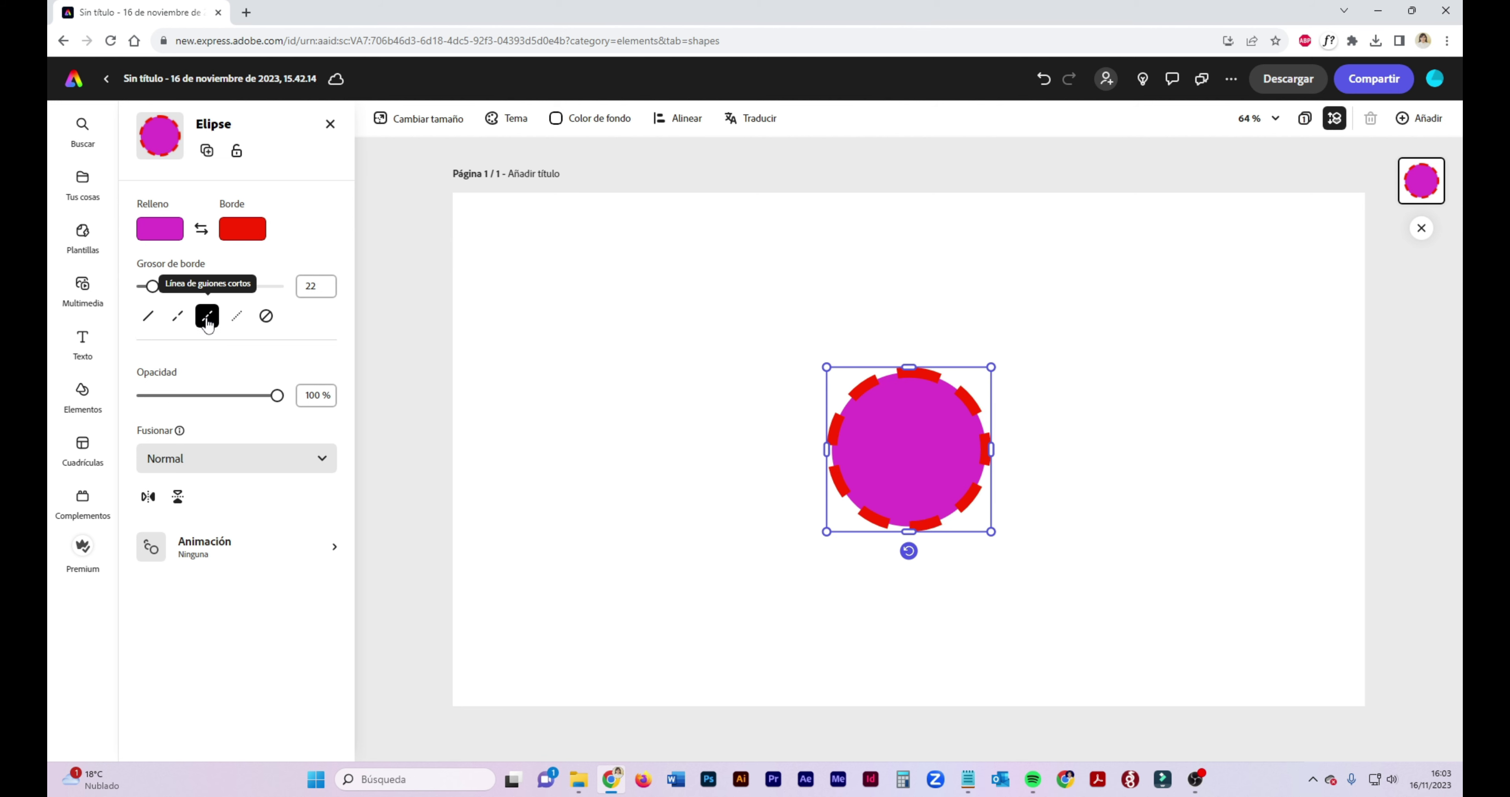
pyautogui.click(237, 317)
pyautogui.click(267, 318)
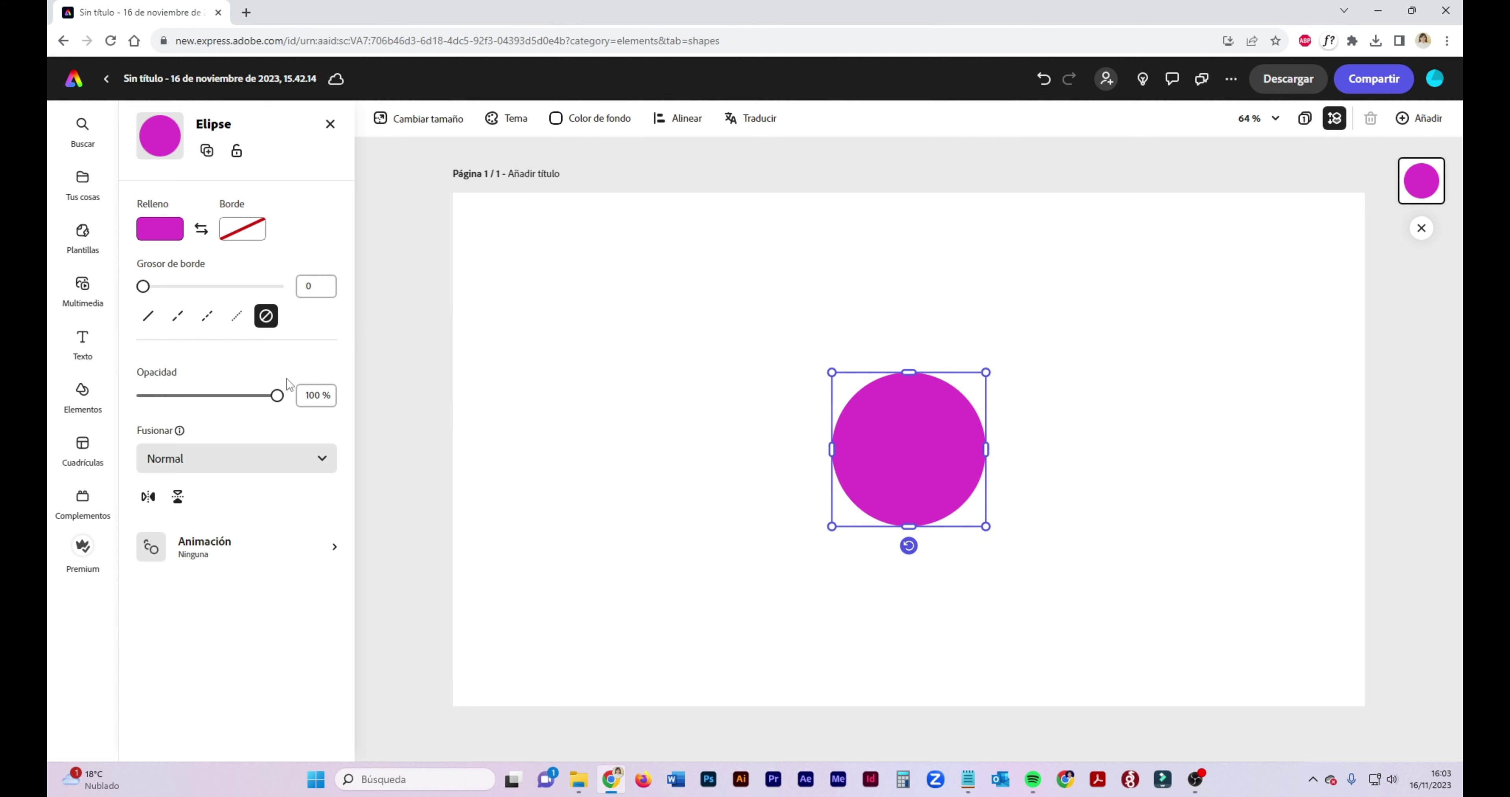
# Examine the circle's opacity control, its Fusionar blend modes and its Animación options, leaving them at their defaults.
pyautogui.moveTo(277, 395)
pyautogui.mouseDown()
pyautogui.moveTo(220, 395)
pyautogui.moveTo(281, 396)
pyautogui.mouseUp()
pyautogui.click(315, 456)
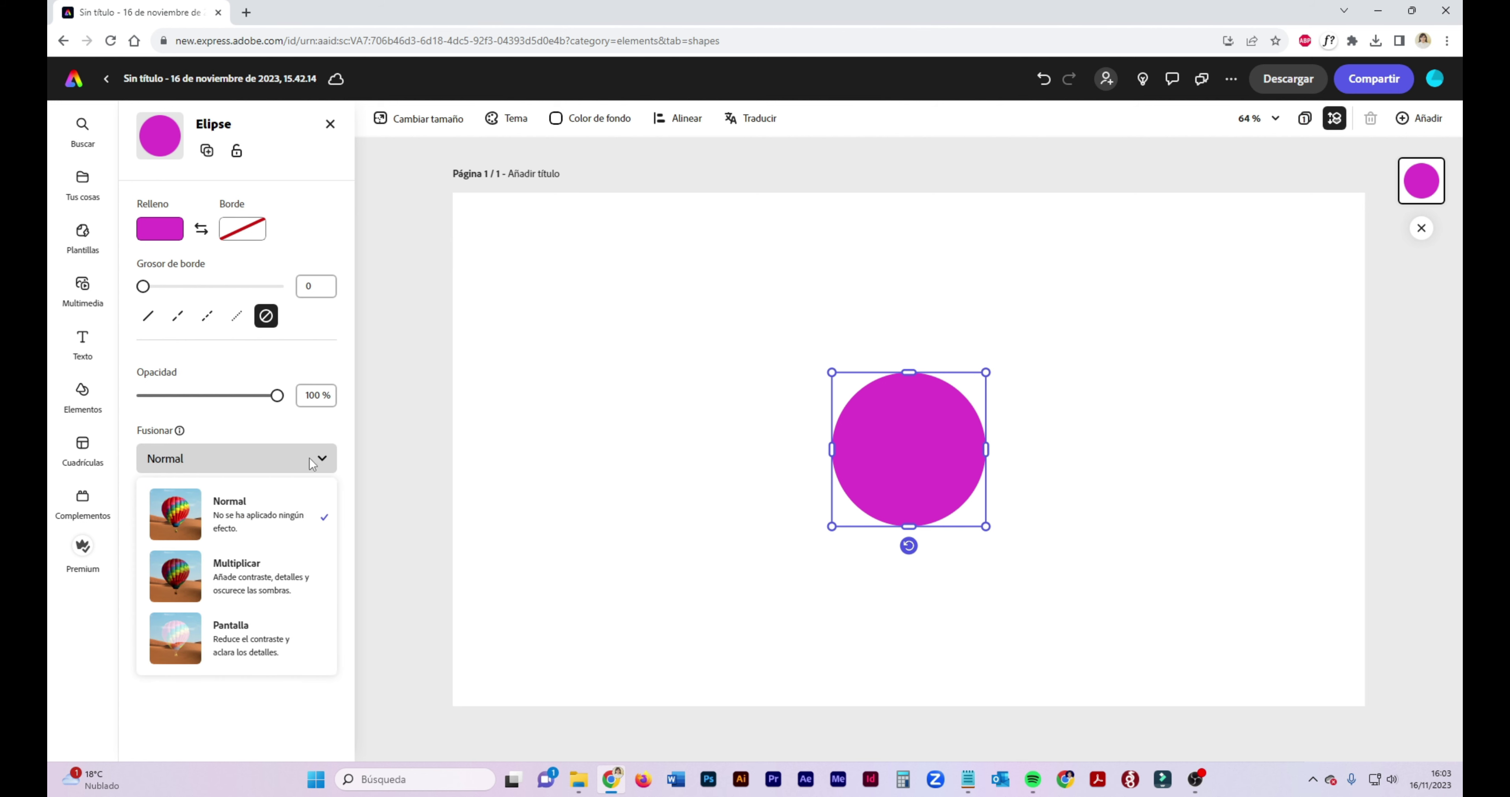
pyautogui.click(313, 463)
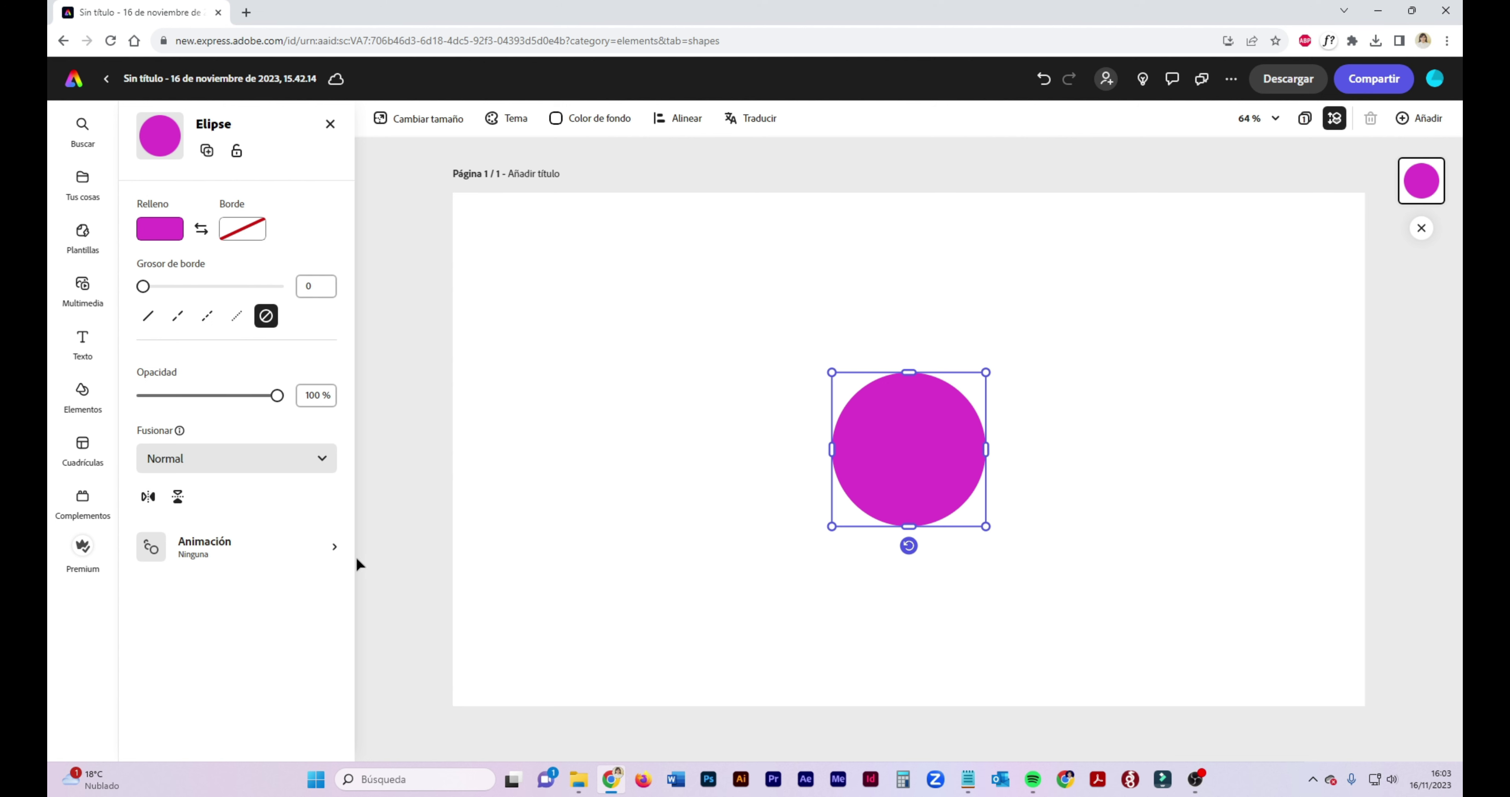
pyautogui.click(331, 552)
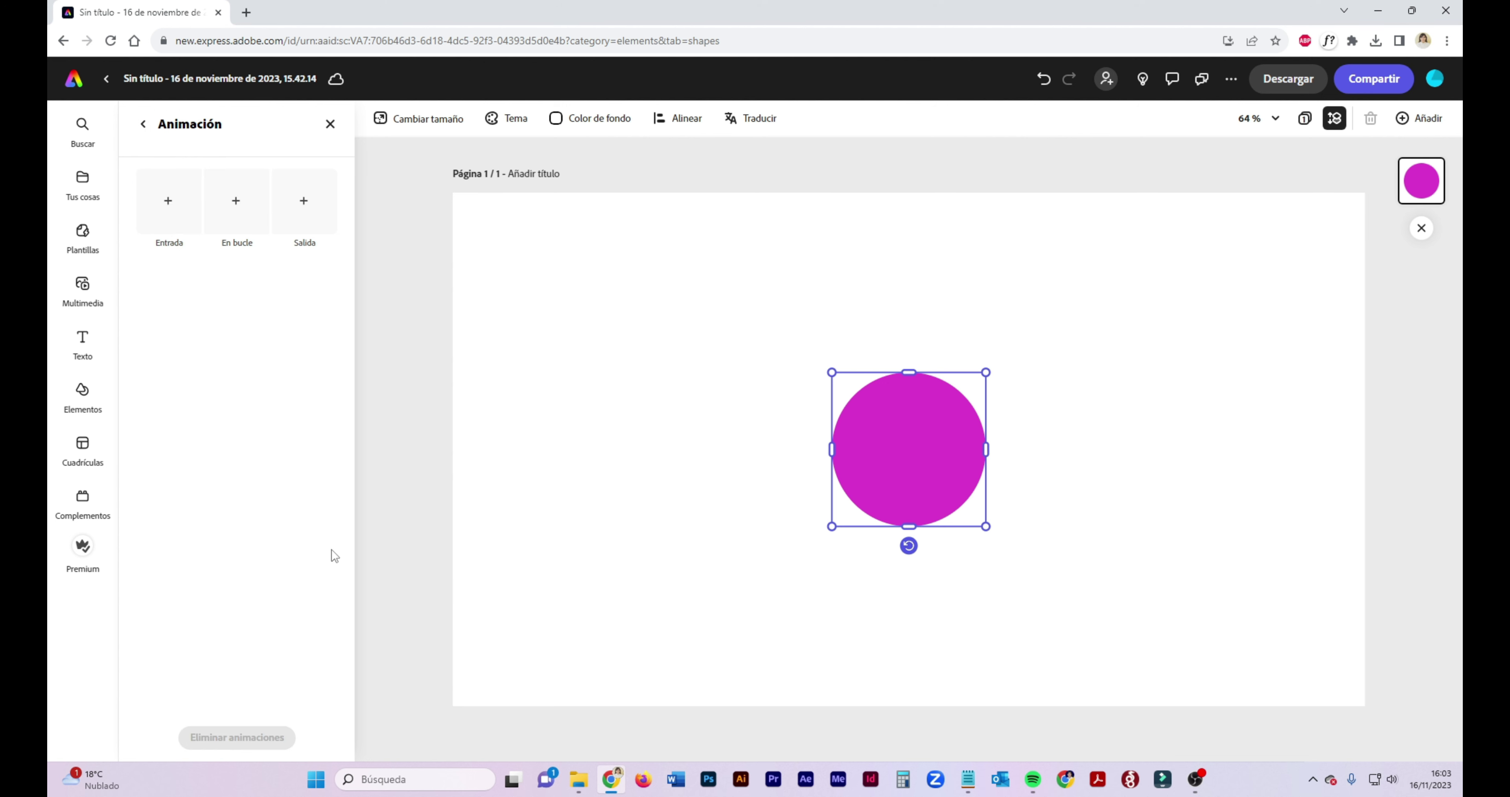
pyautogui.click(143, 124)
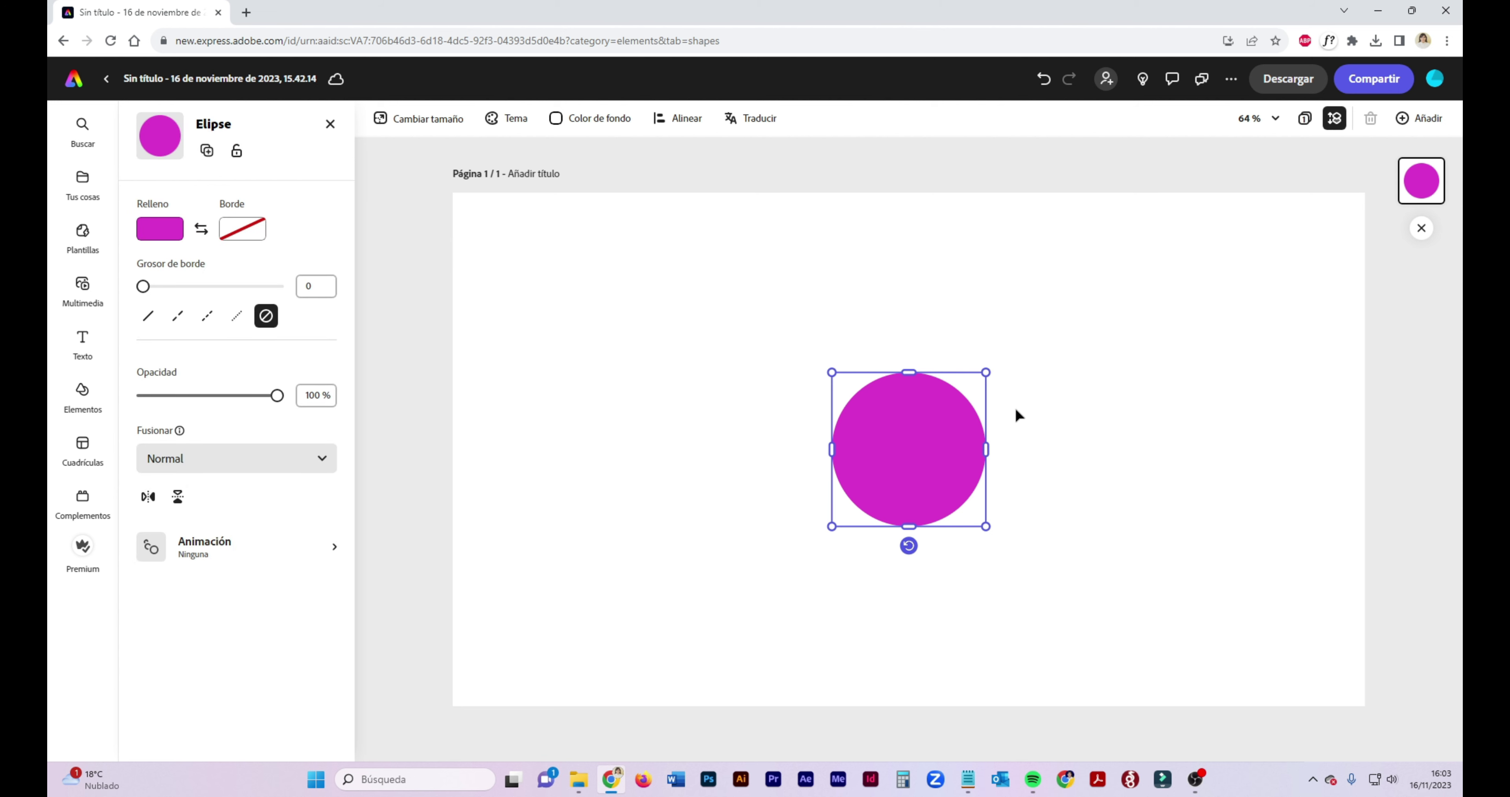
# Delete the magenta circle from the page and display the Iconos category of the elements library.
pyautogui.press('Delete')
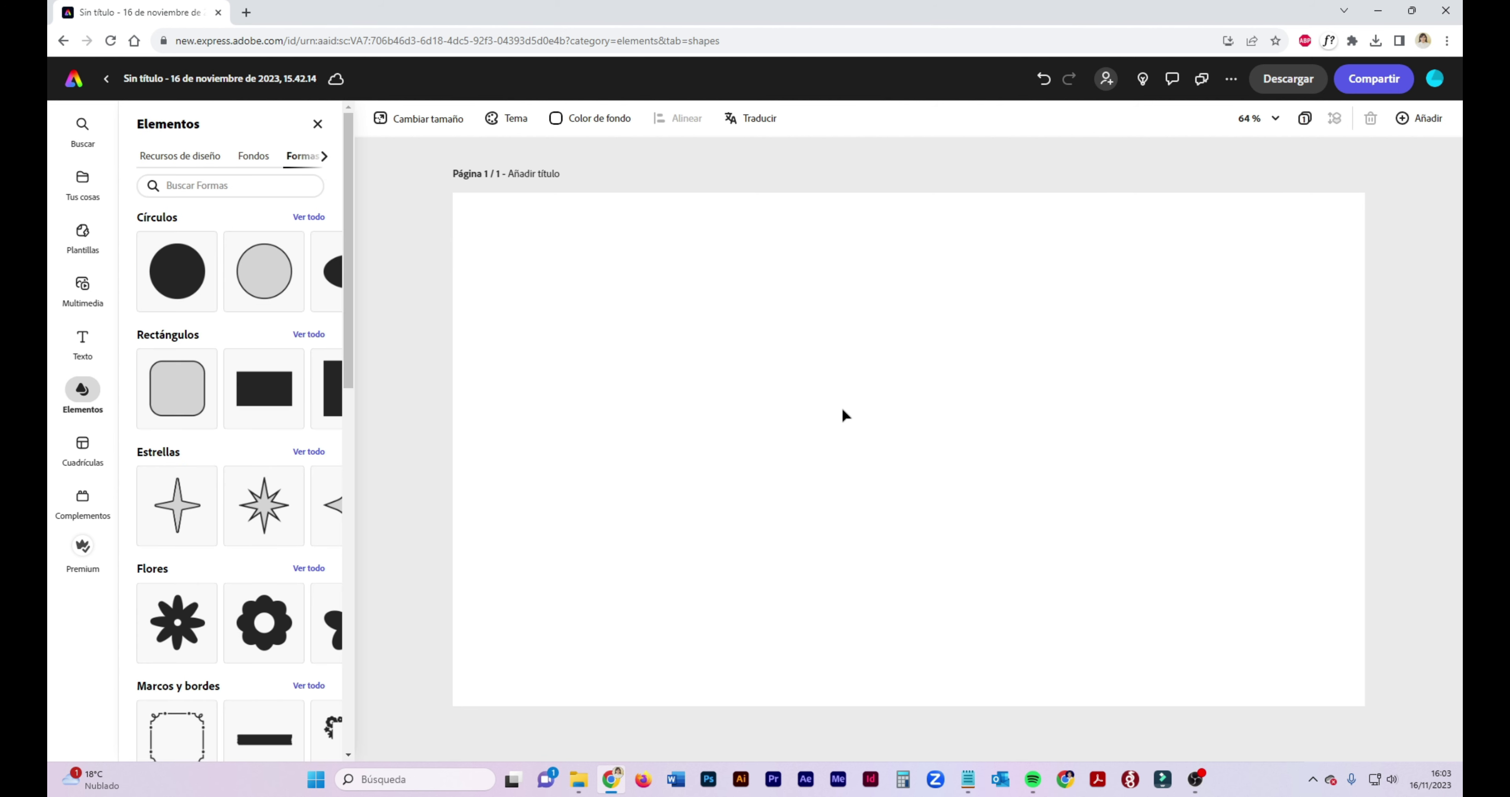
pyautogui.moveTo(348, 273); pyautogui.dragTo(359, 226)
pyautogui.click(326, 157)
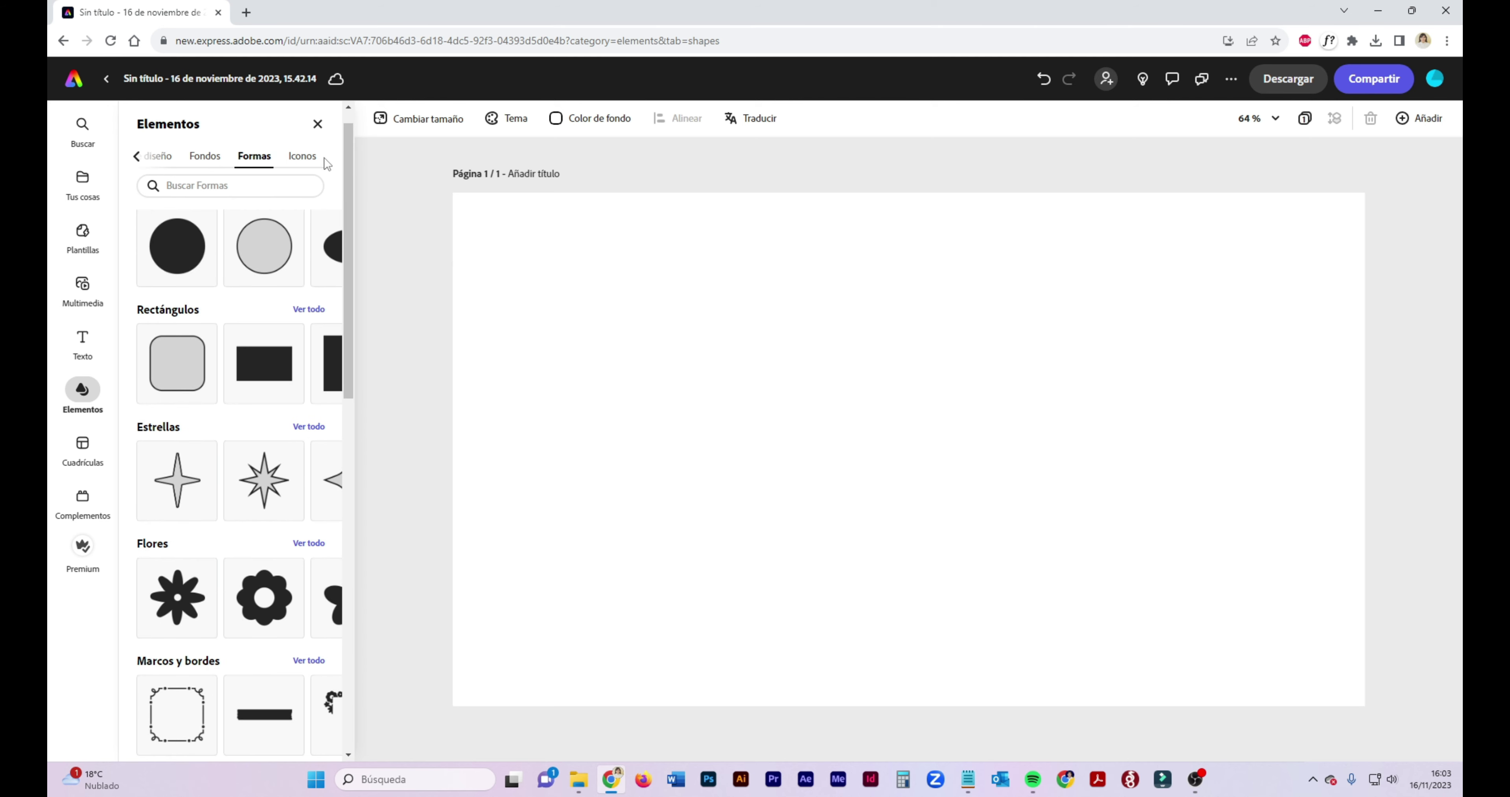
pyautogui.click(302, 157)
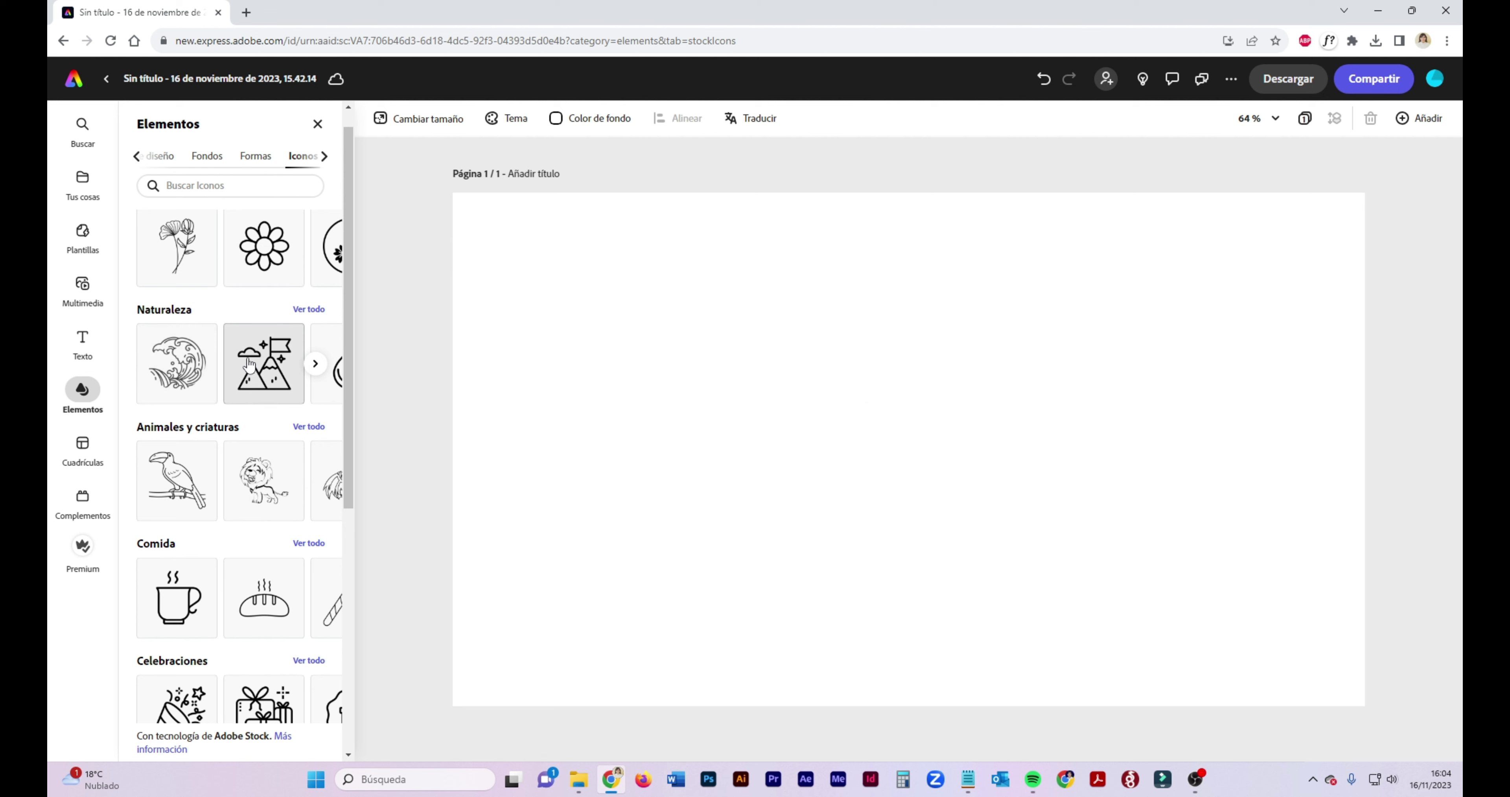
# Add the mountain-and-flag icon from Naturaleza, enlarge it and reposition it near the centre of the page.
pyautogui.click(263, 364)
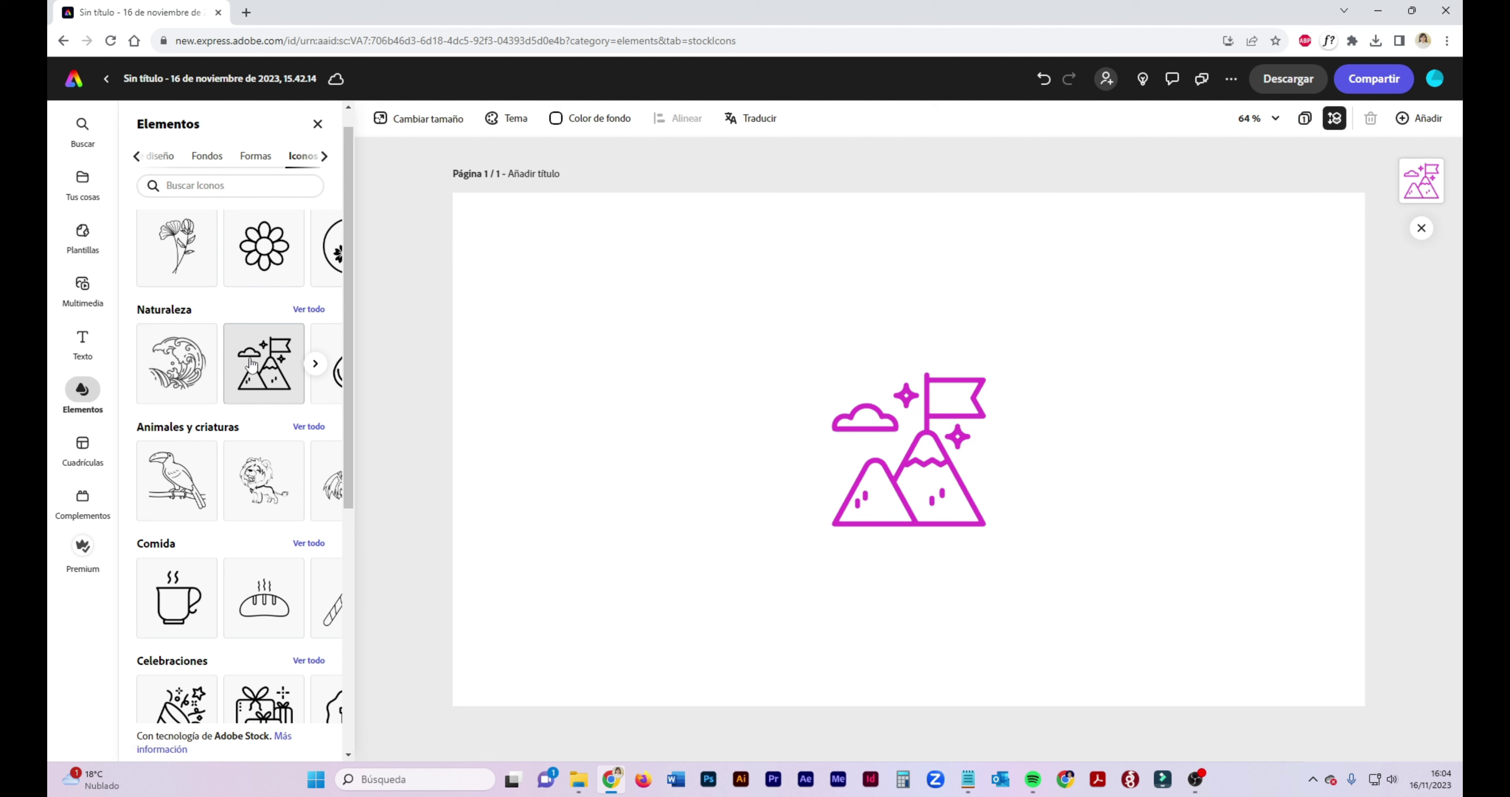
pyautogui.click(979, 393)
pyautogui.moveTo(989, 376); pyautogui.dragTo(1079, 278)
pyautogui.moveTo(933, 364); pyautogui.dragTo(891, 384)
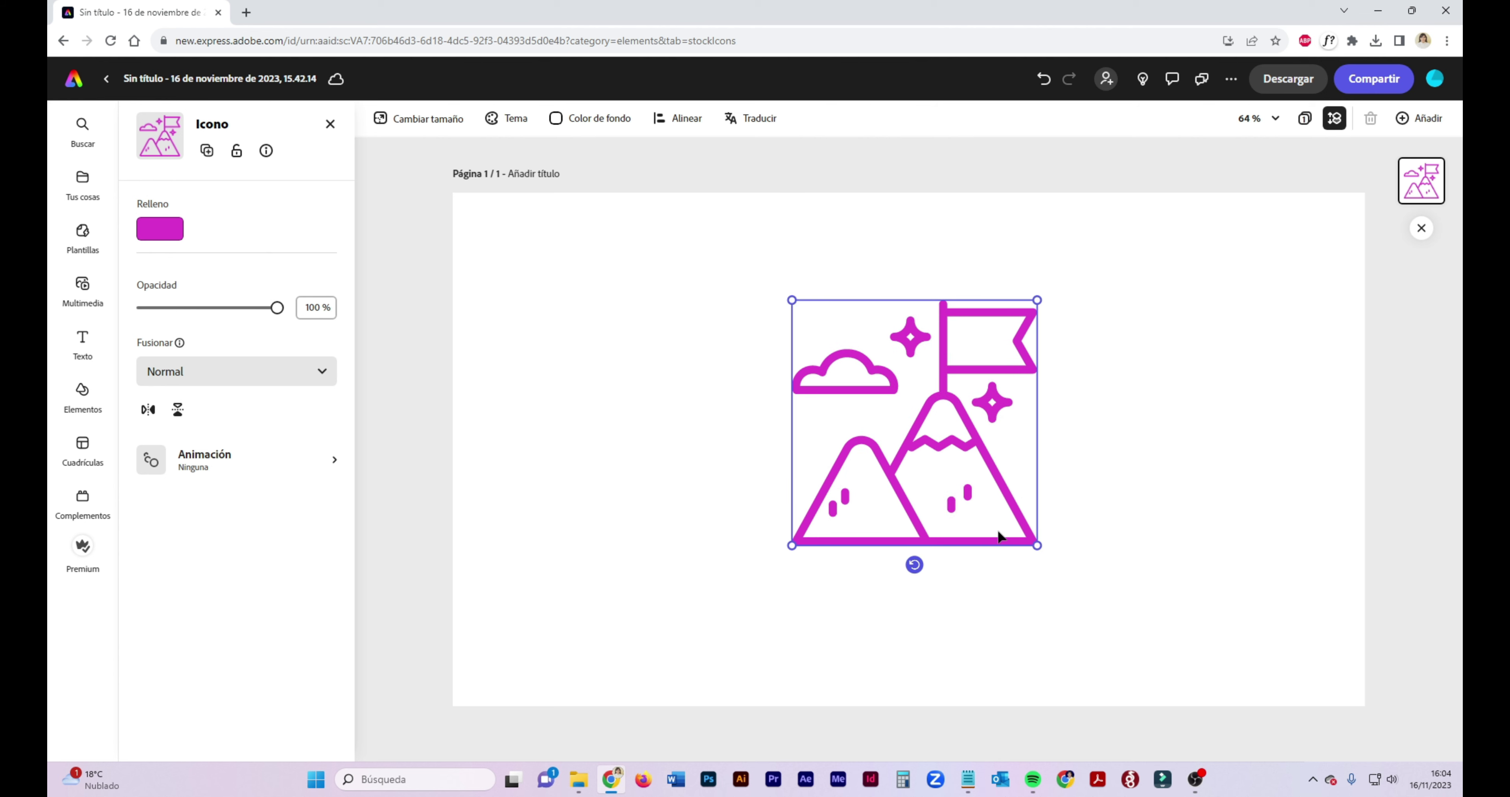
# Recolour the mountain icon with the purple swatch and then a custom green, #31E89A, keeping its opacity at 100 %.
pyautogui.click(167, 238)
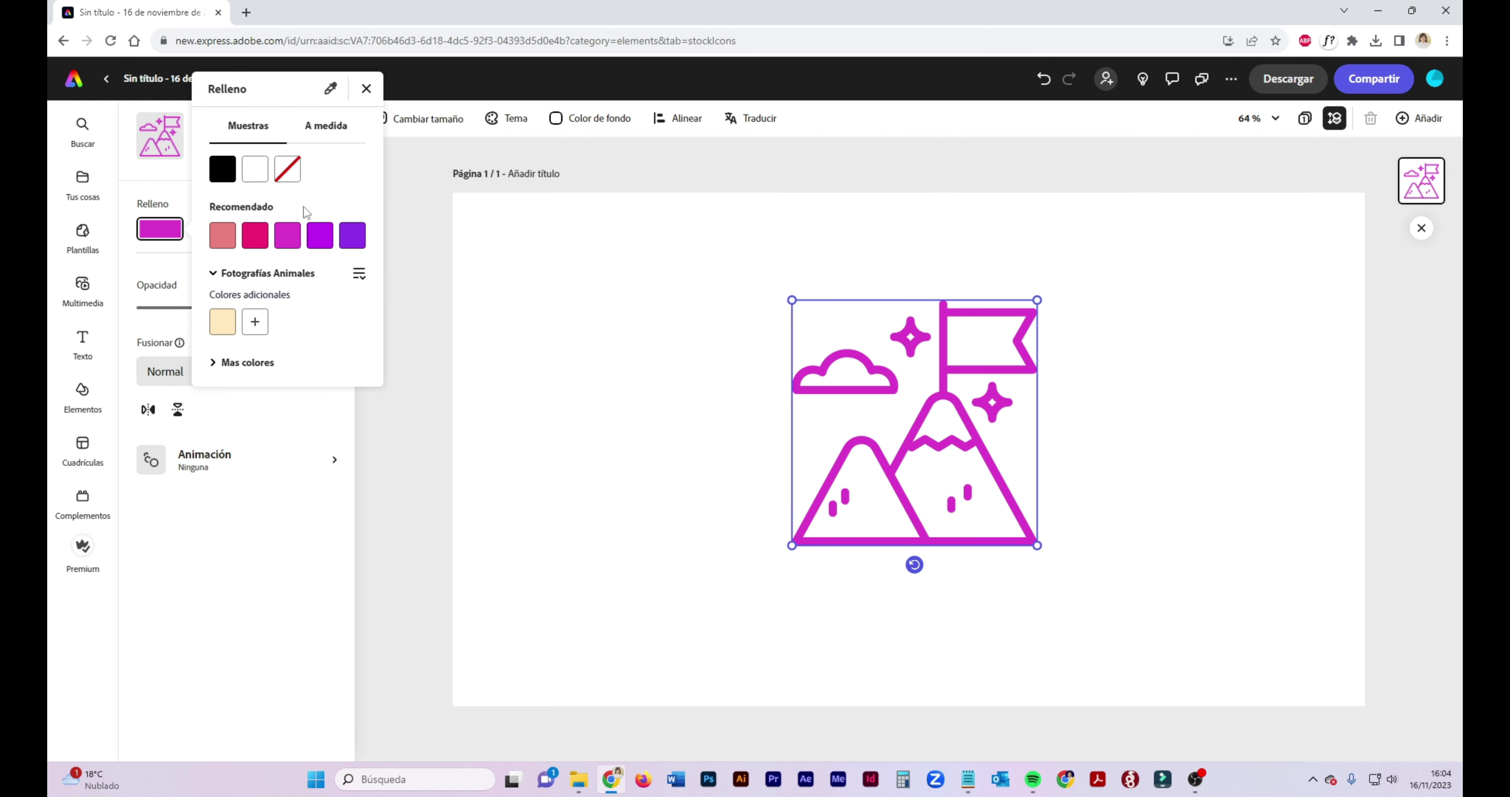
pyautogui.click(356, 234)
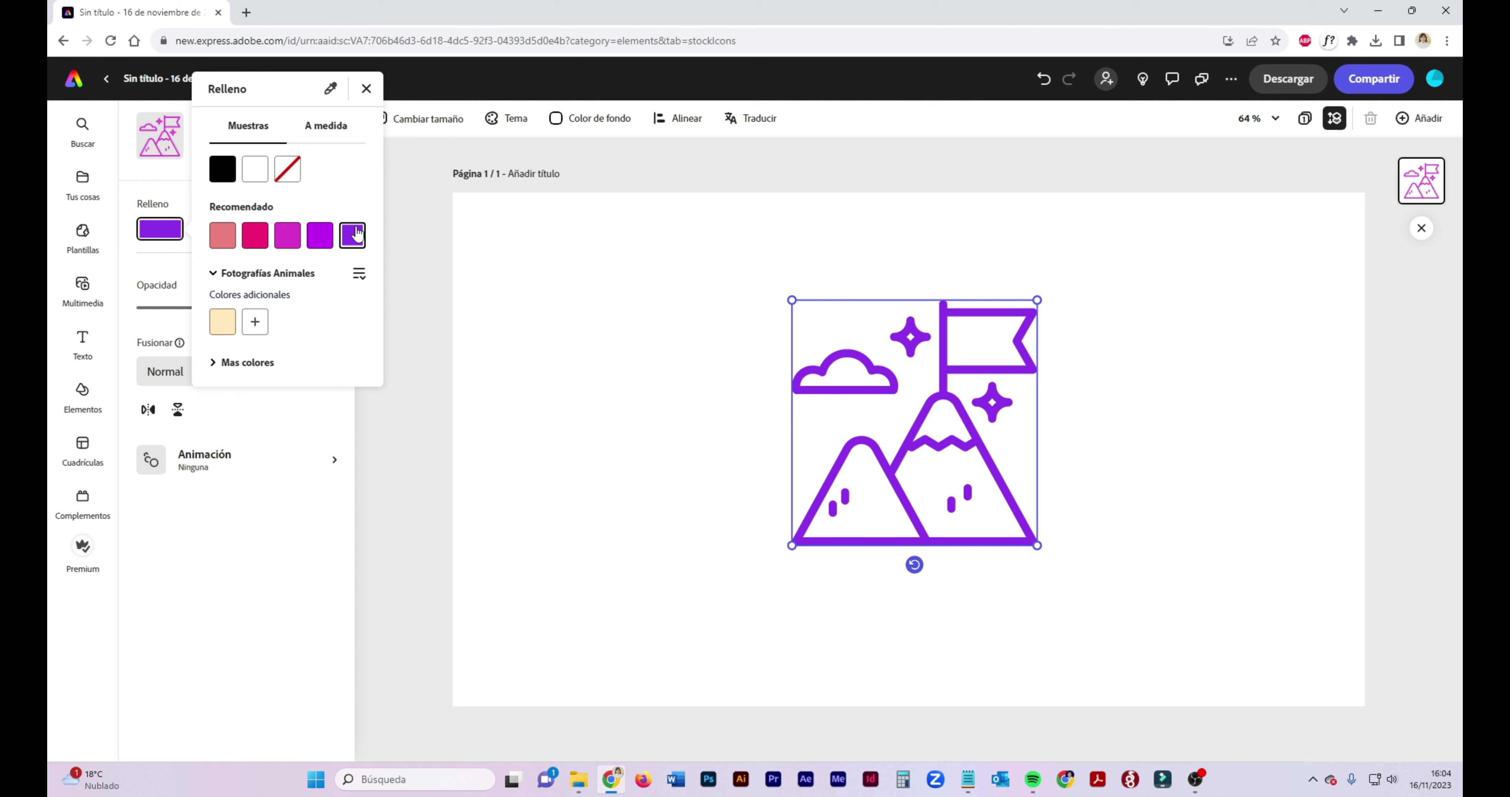
pyautogui.click(326, 125)
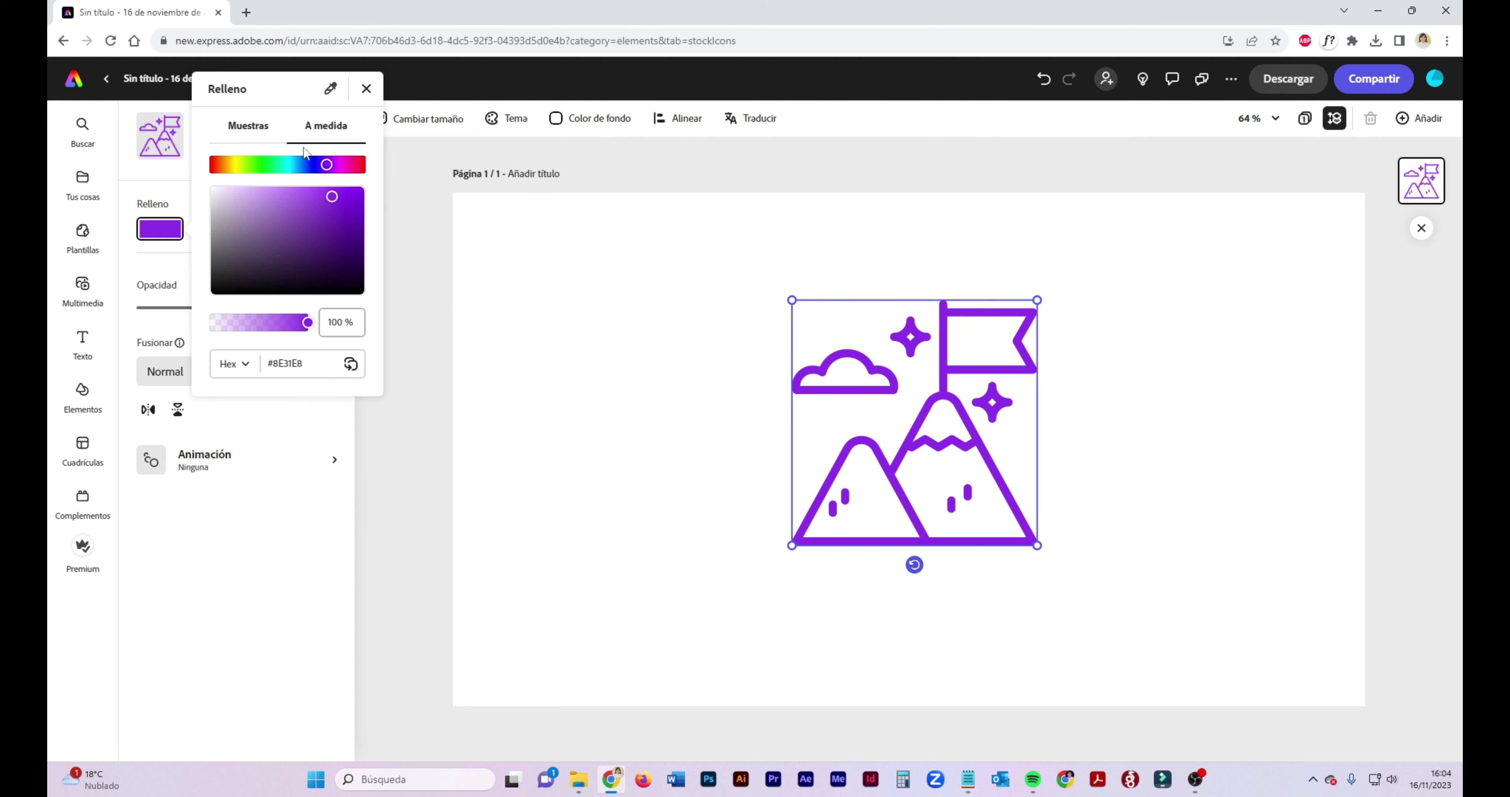
pyautogui.moveTo(326, 165); pyautogui.dragTo(277, 165)
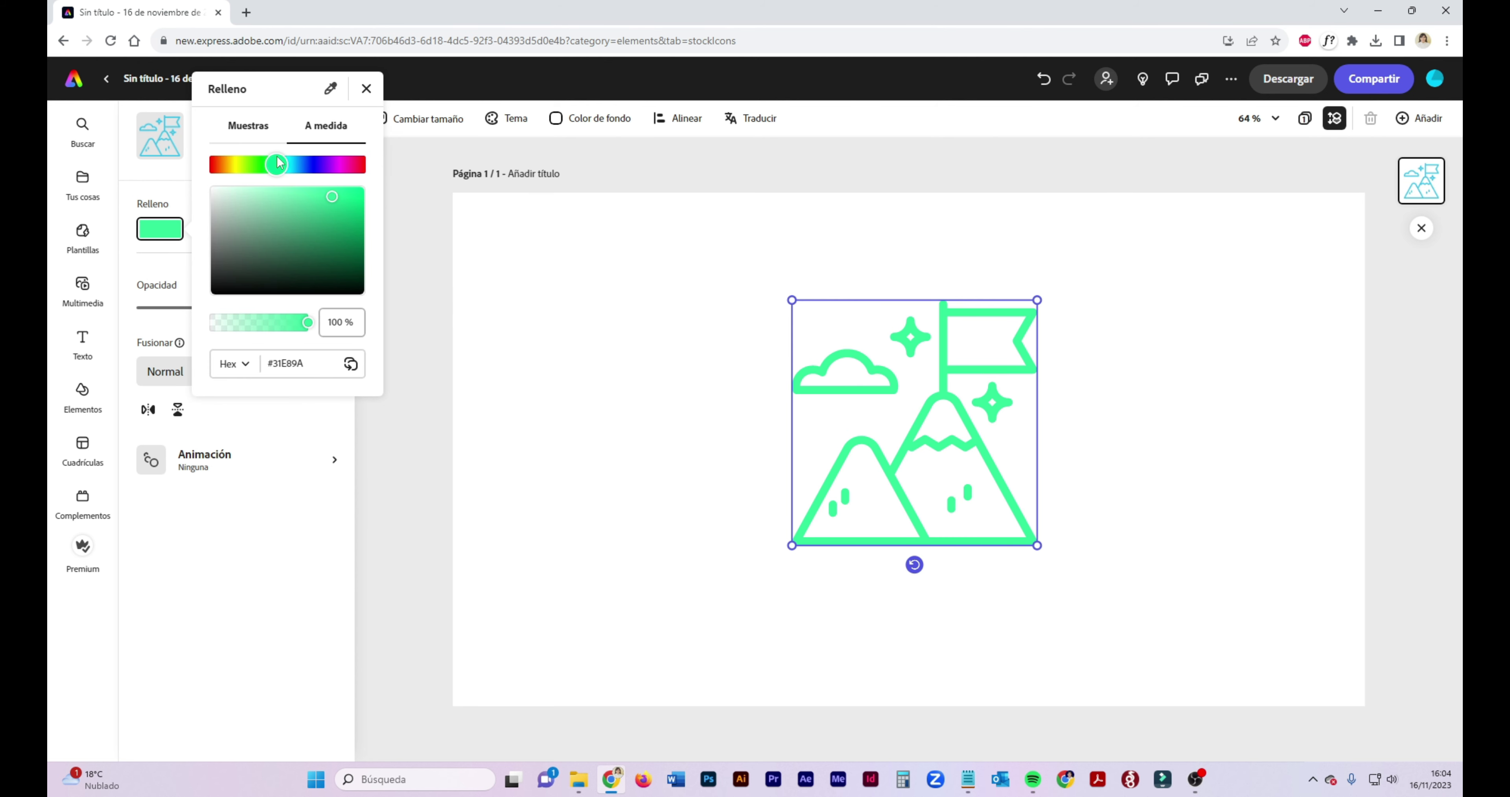
pyautogui.click(404, 268)
pyautogui.moveTo(275, 309)
pyautogui.mouseDown()
pyautogui.moveTo(250, 309)
pyautogui.moveTo(296, 308)
pyautogui.mouseUp()
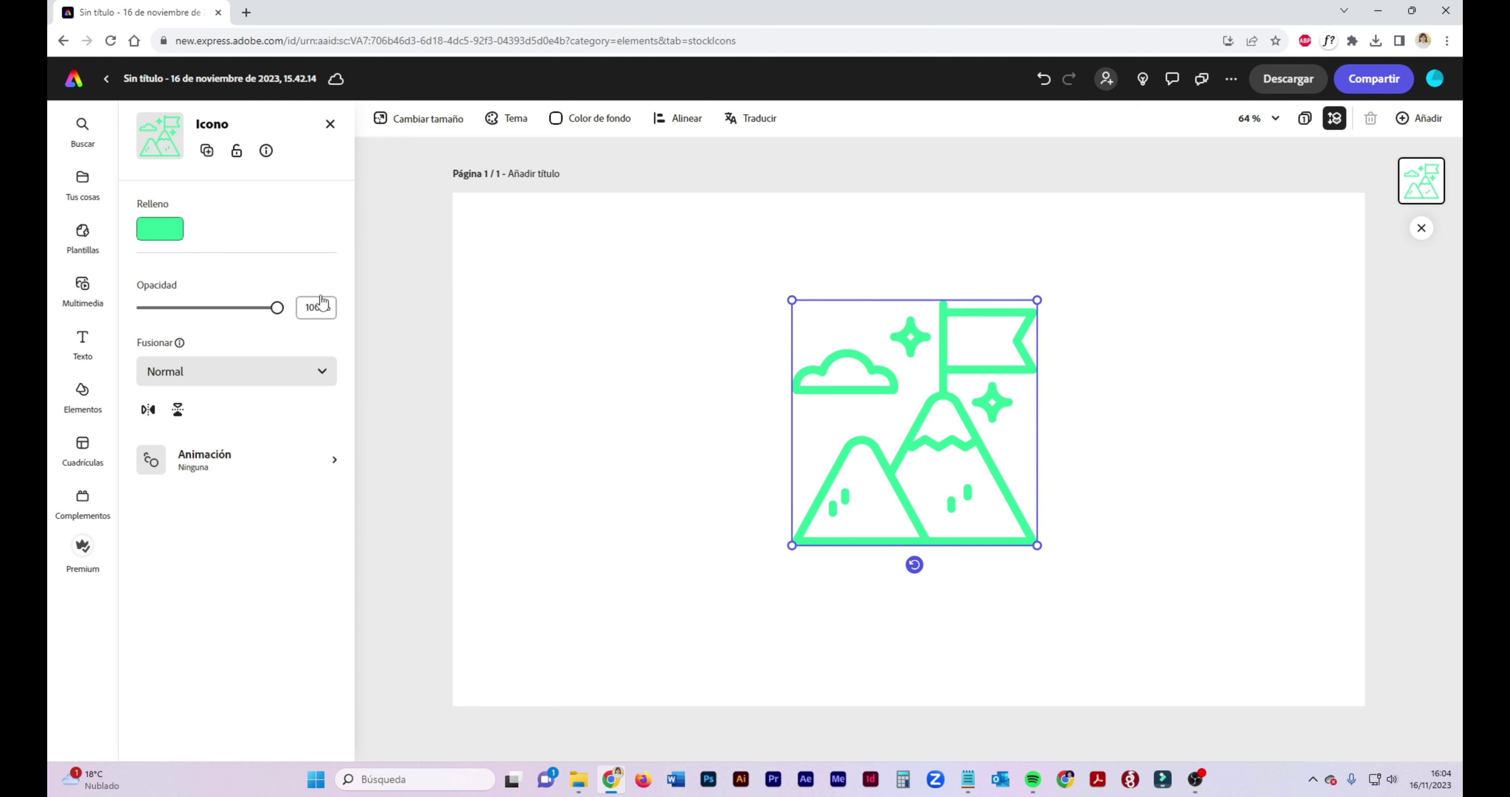
# Delete the green mountain-and-flag icon from the page.
pyautogui.click(1093, 405)
pyautogui.click(916, 410)
pyautogui.press('Delete')
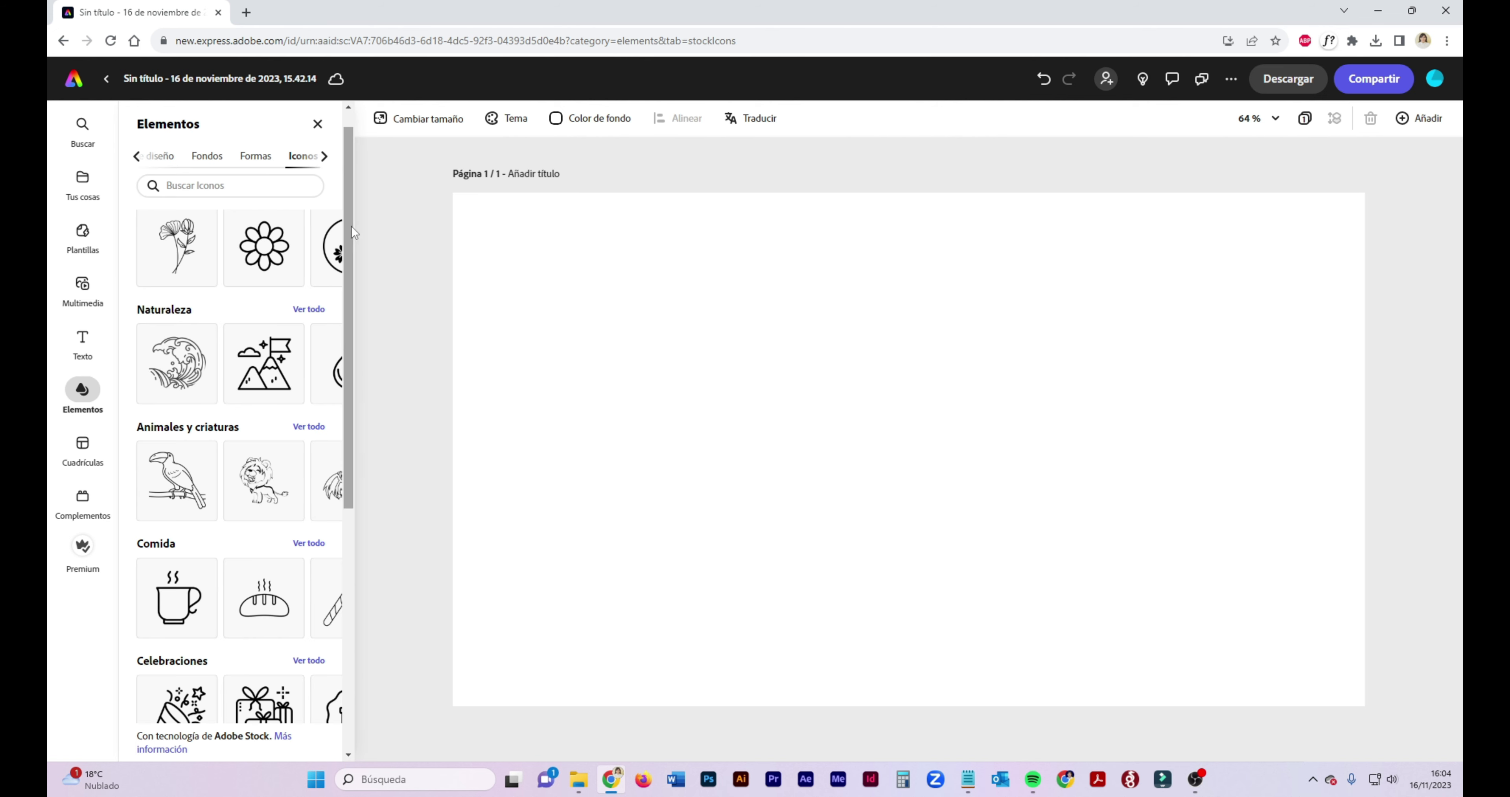
# Add the football helmet icon from Deportes, keep a single copy and recolour it with the beige Fotografías Animales swatch.
pyautogui.moveTo(348, 224); pyautogui.dragTo(351, 490)
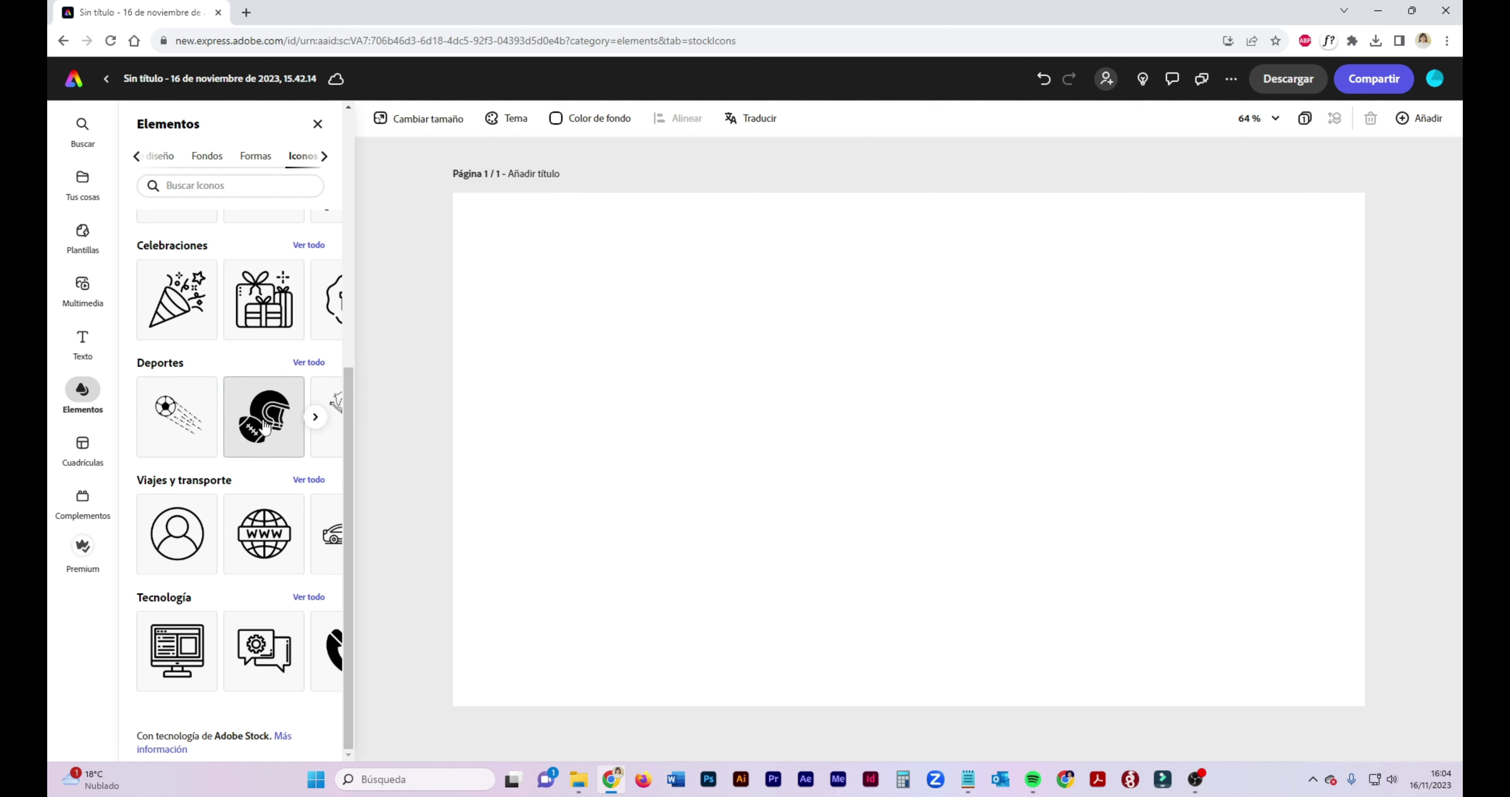
pyautogui.click(273, 405)
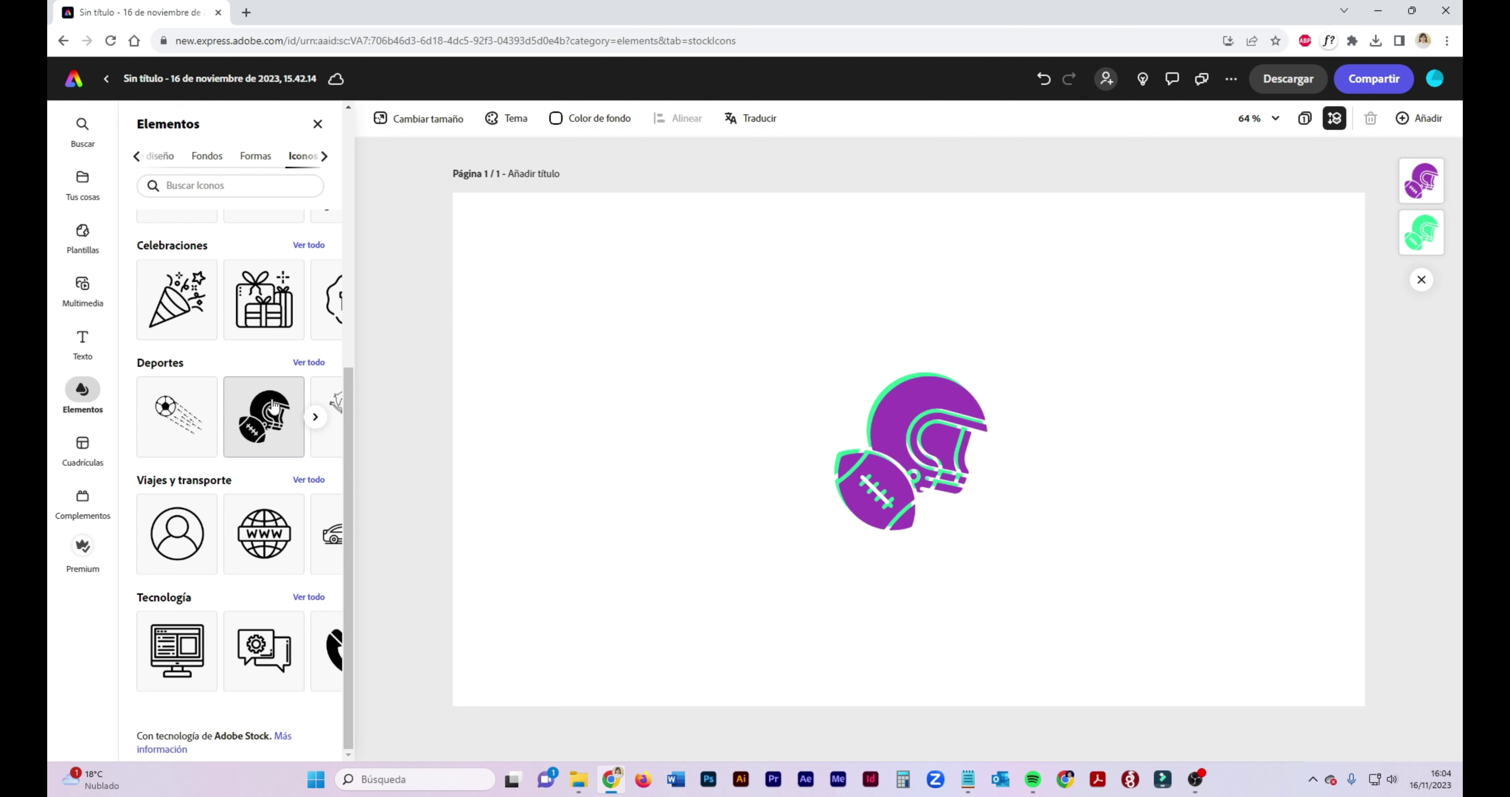
pyautogui.click(911, 433)
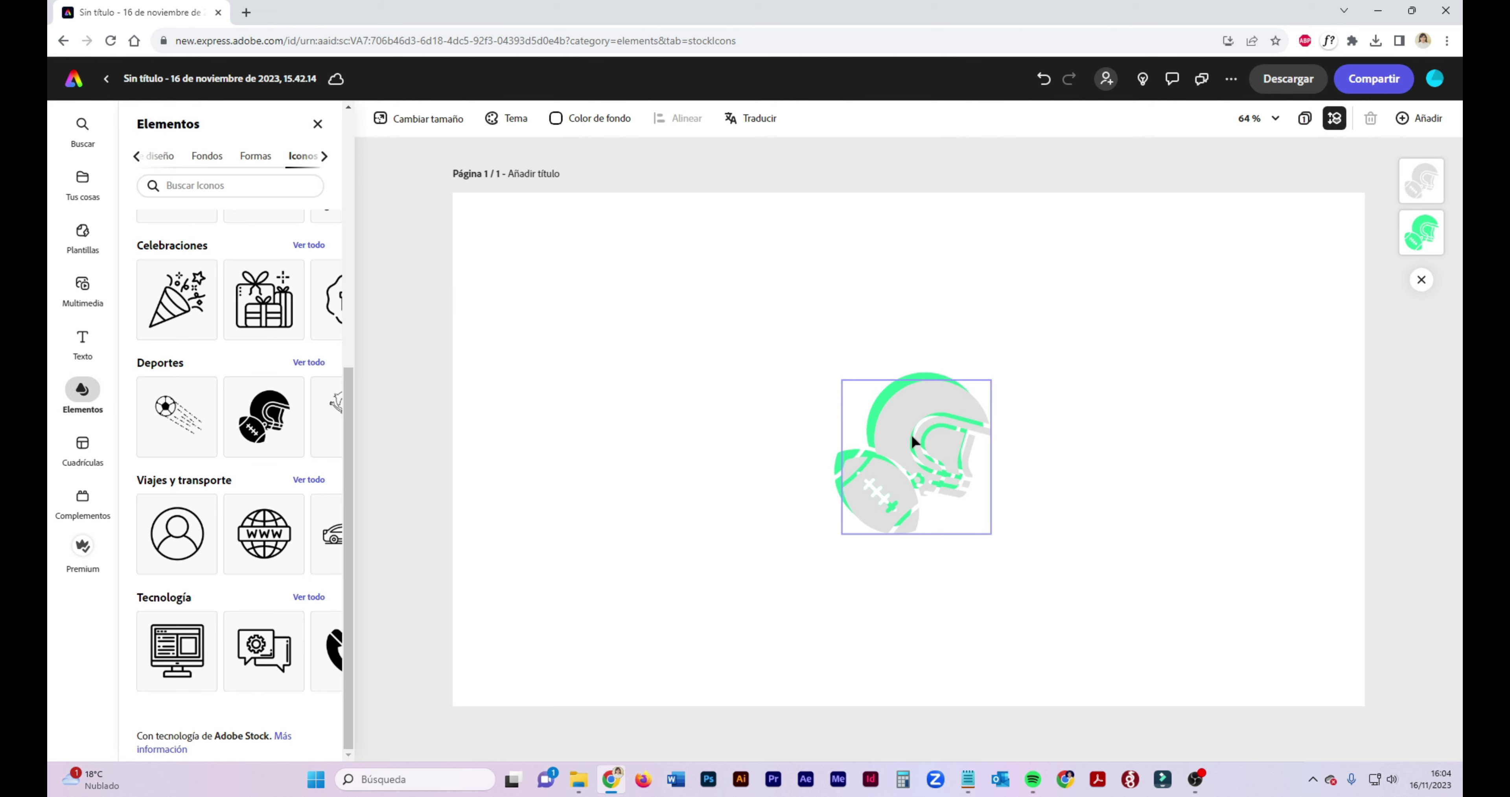
pyautogui.click(916, 432)
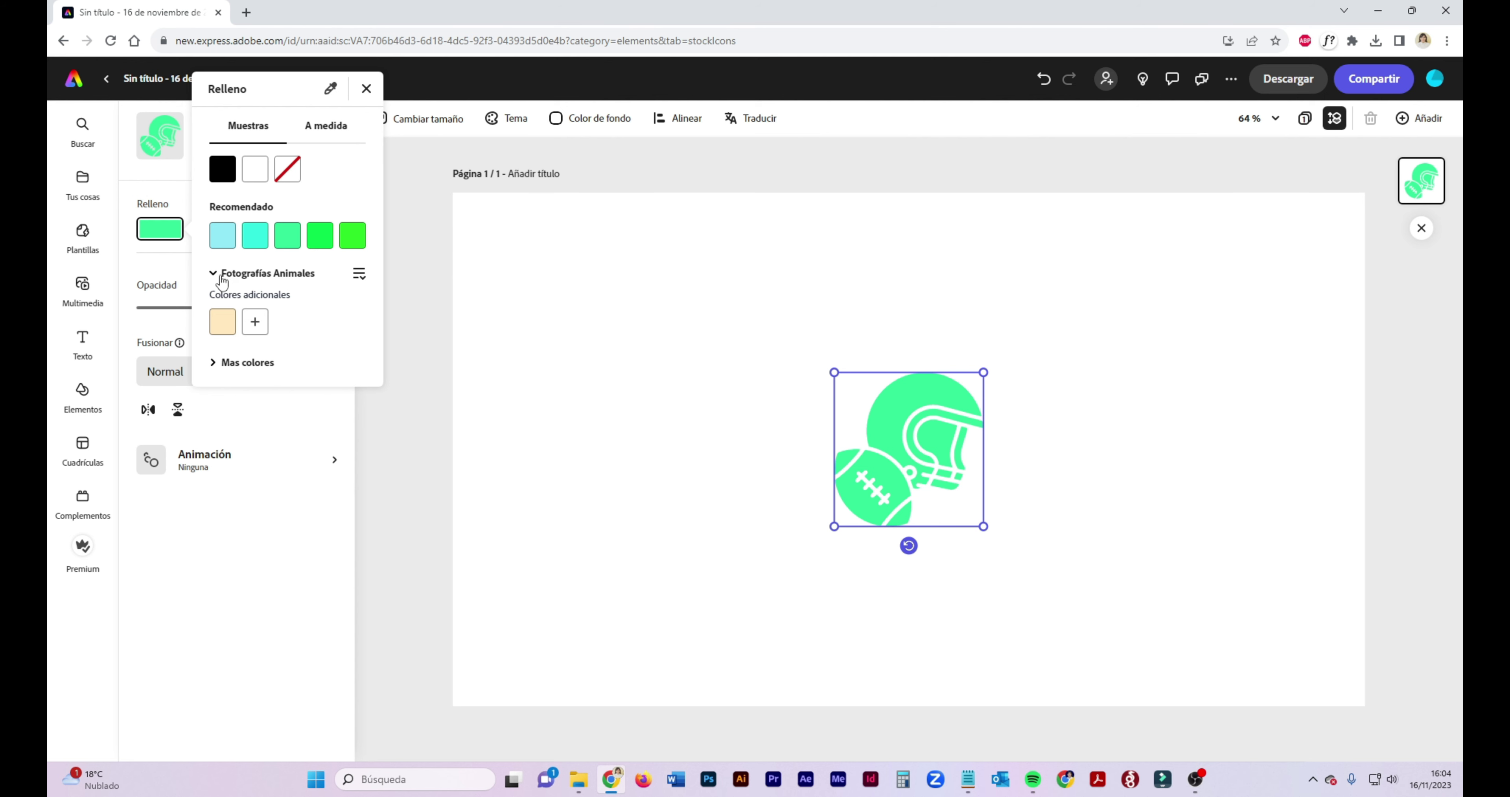
pyautogui.click(222, 321)
pyautogui.click(624, 377)
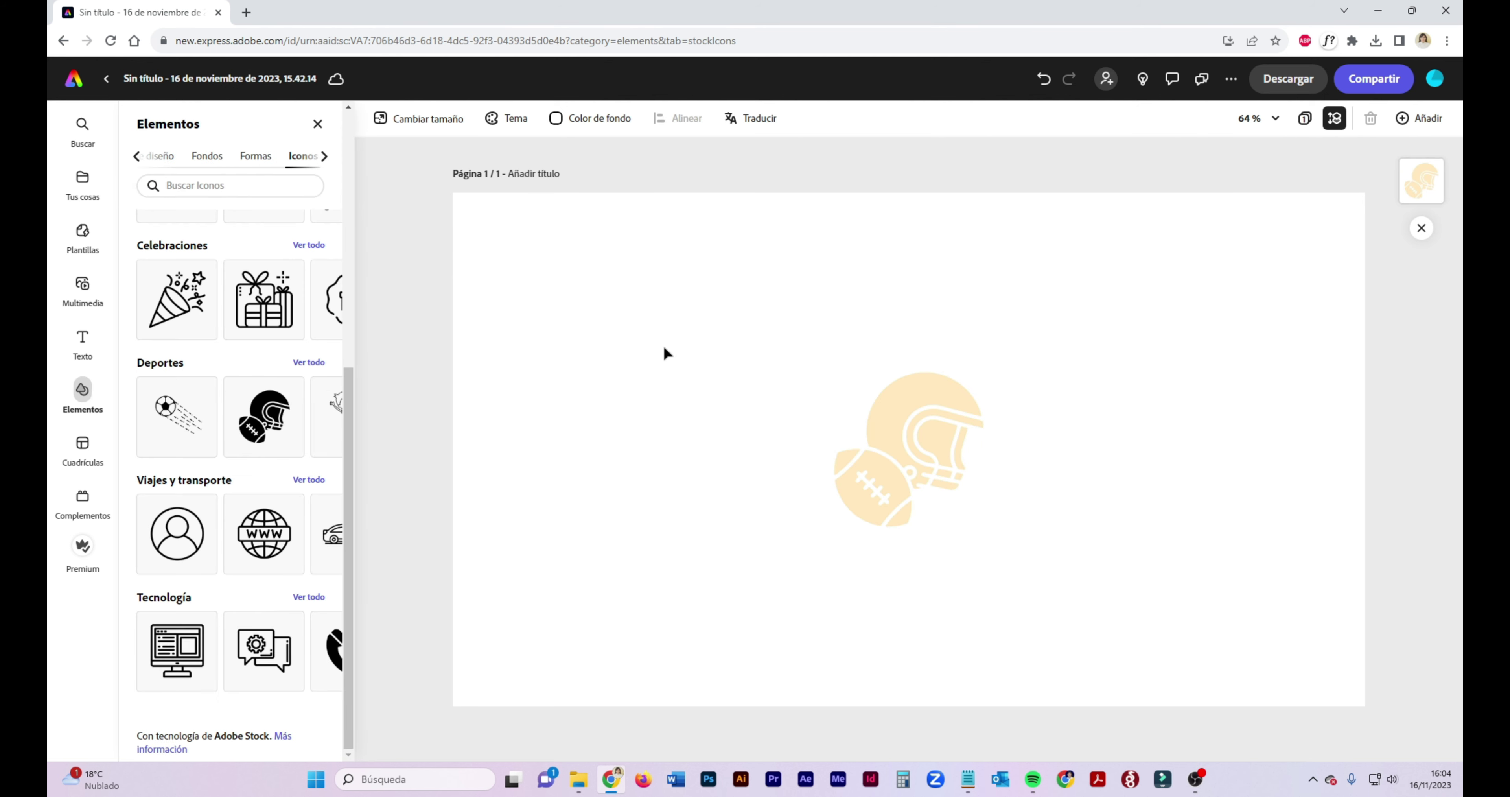
# Delete the beige helmet icon from the page and go back to the start of the elements library.
pyautogui.click(963, 416)
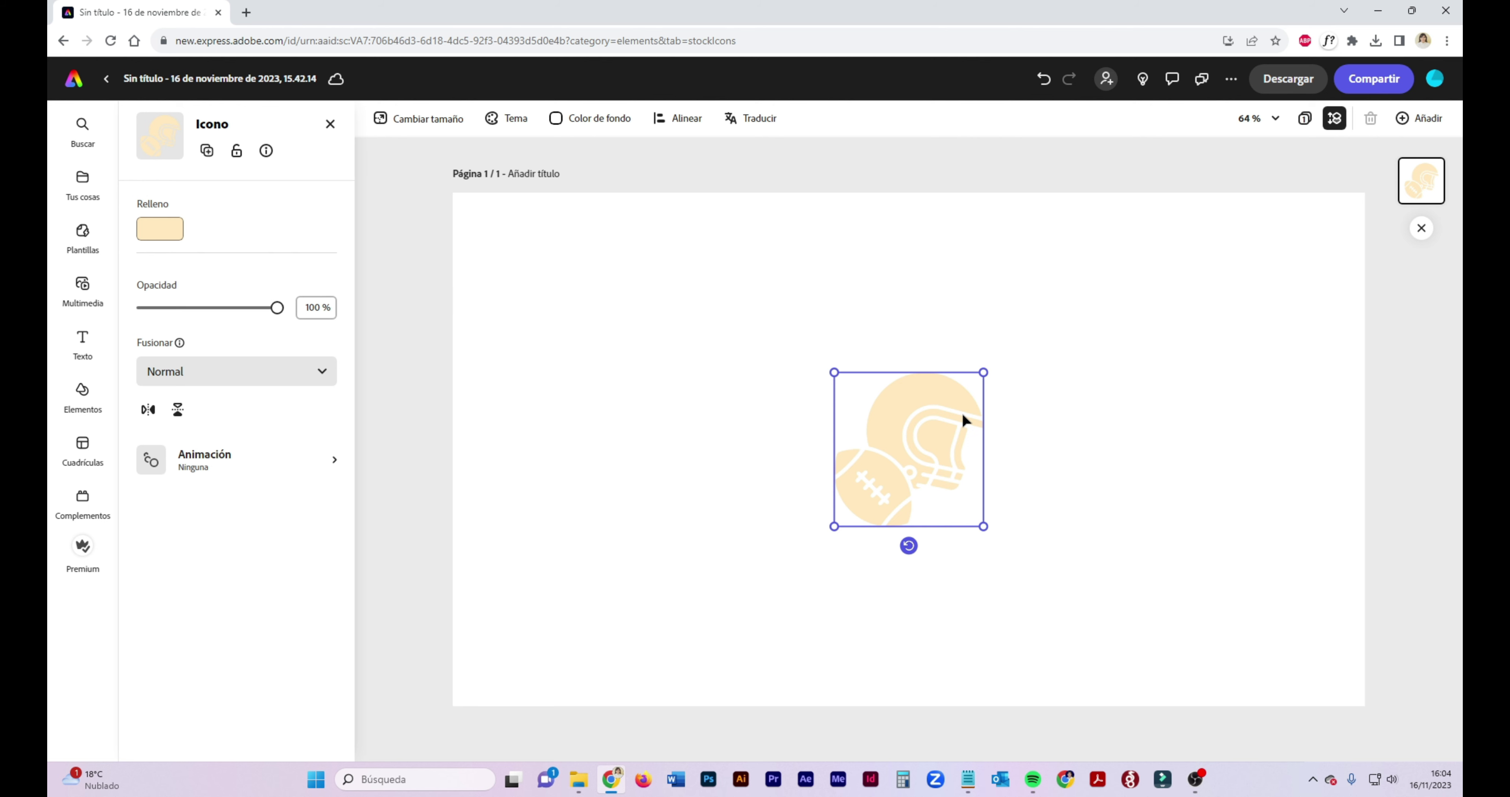
pyautogui.press('Delete')
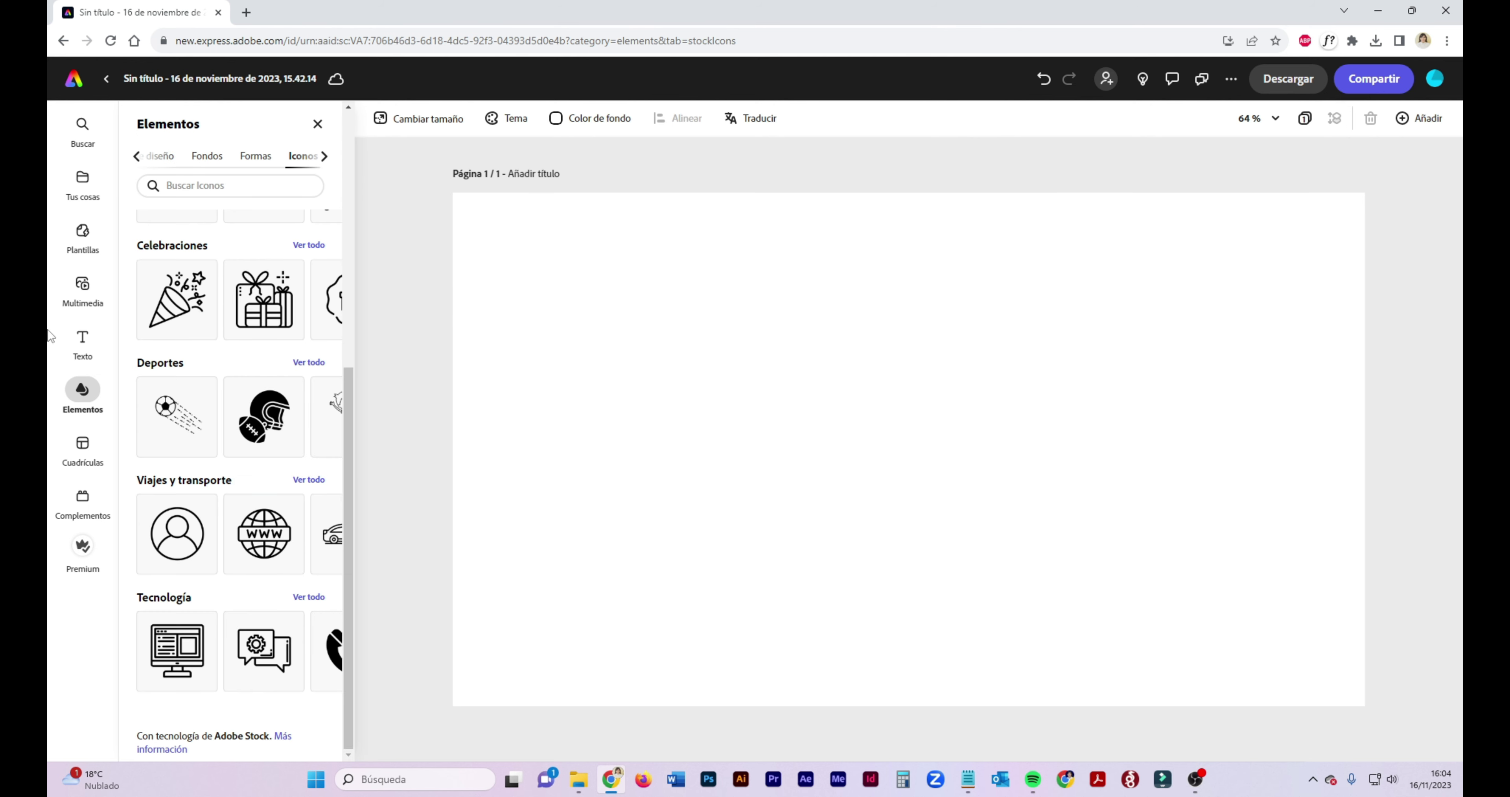
pyautogui.click(91, 392)
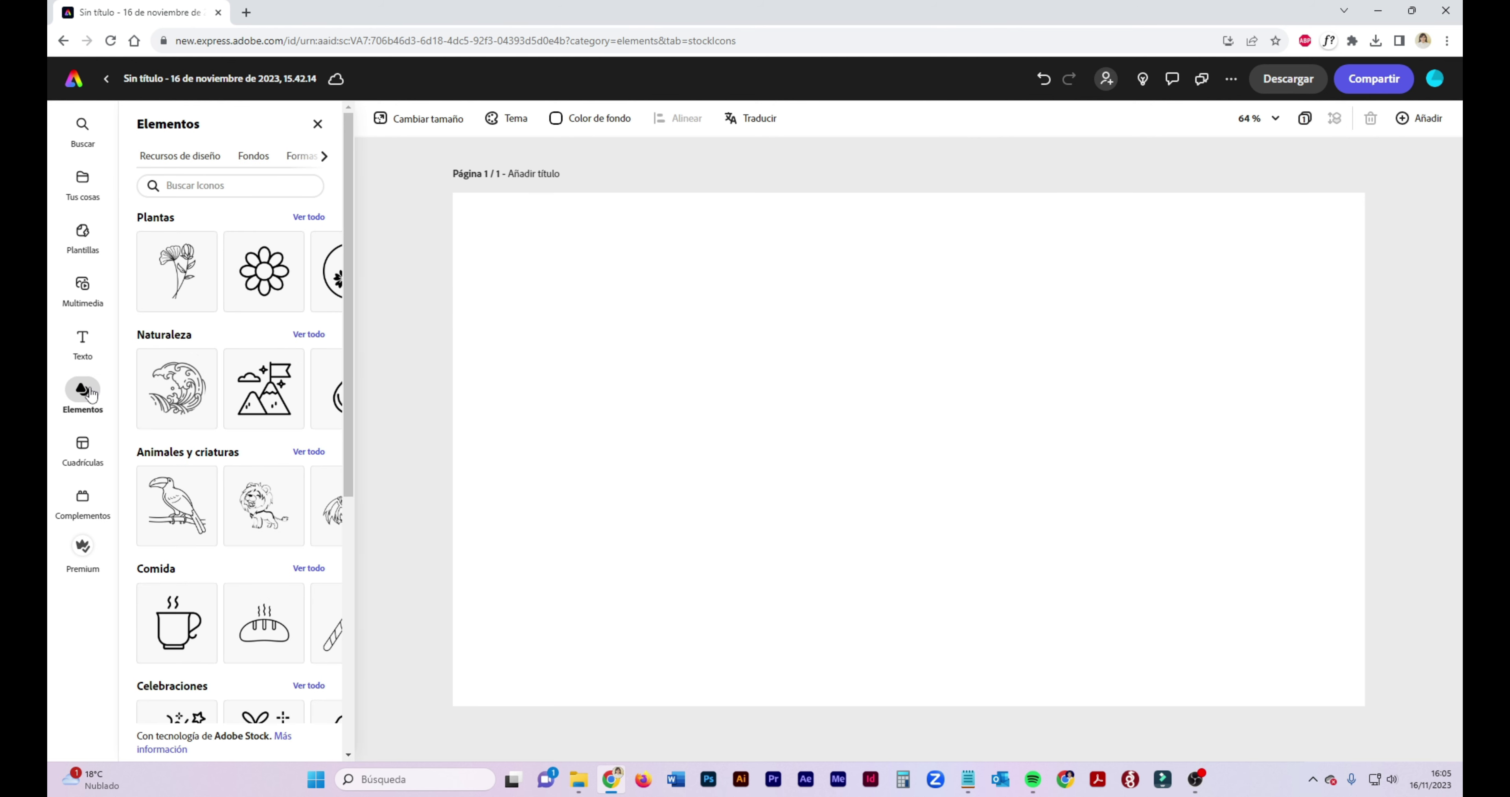
# Add the Cuadrículas layout with three small stacked cells beside one large cell, and select the whole grid.
pyautogui.click(82, 446)
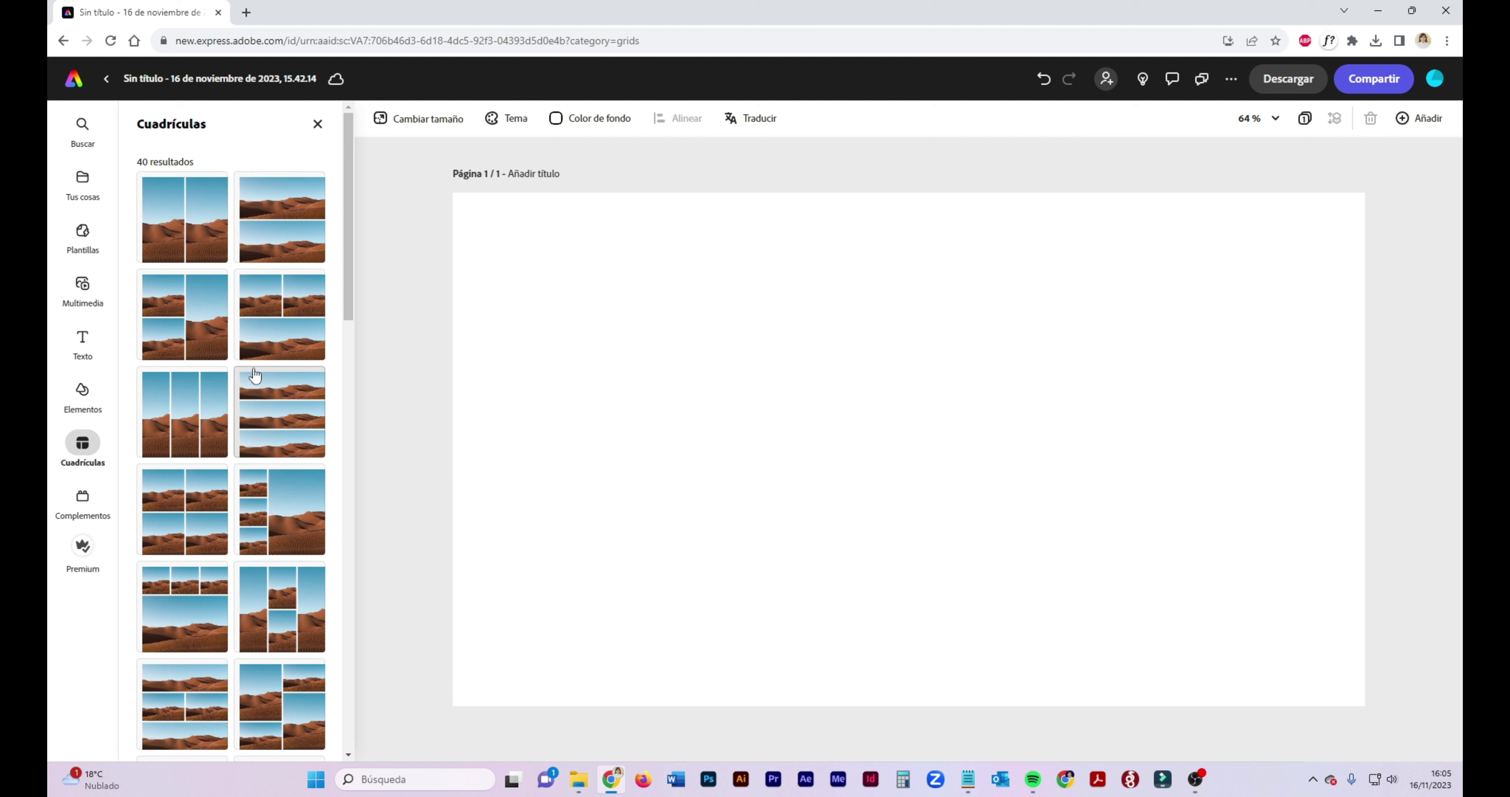
pyautogui.click(281, 508)
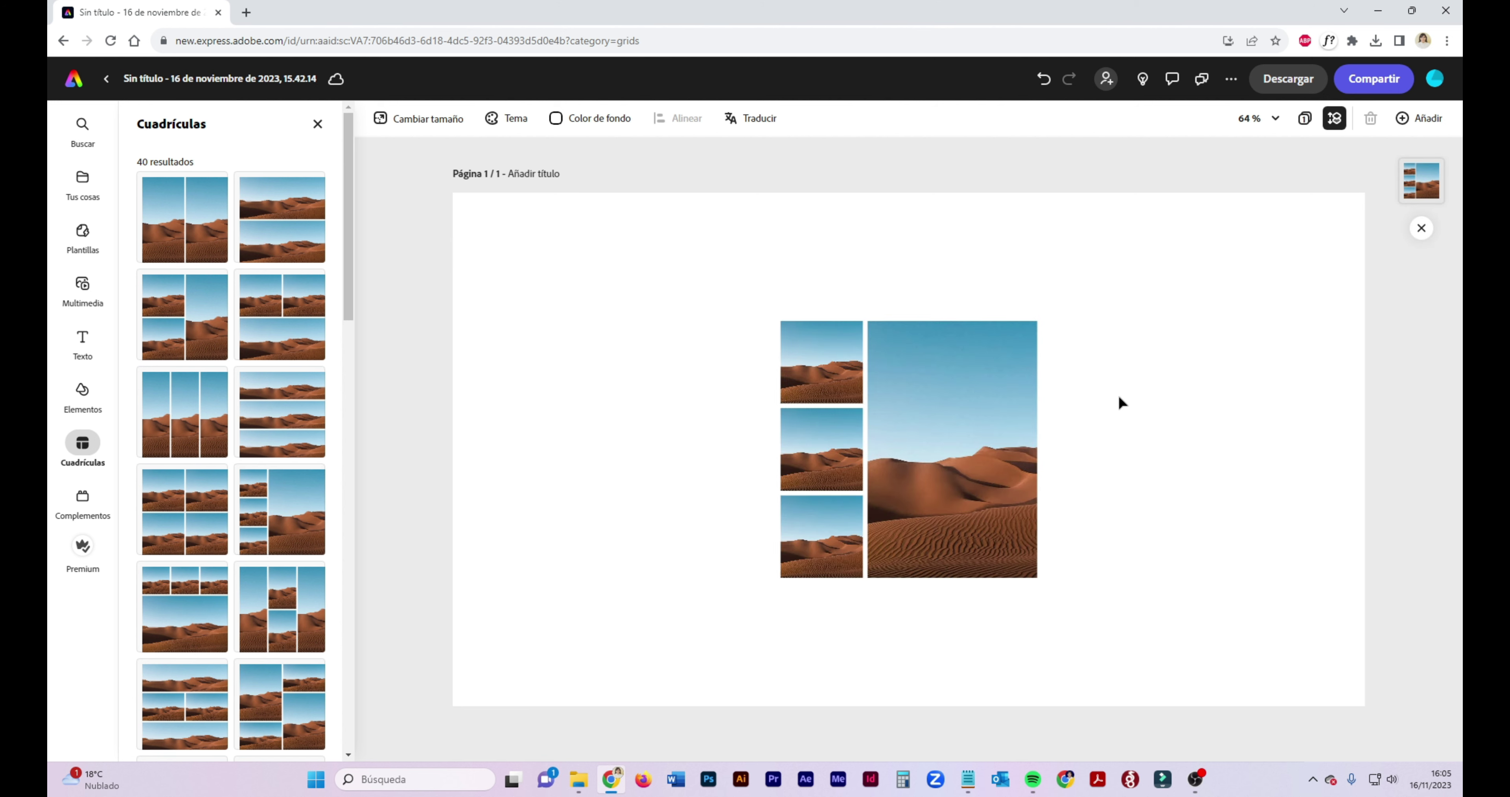
pyautogui.click(1064, 430)
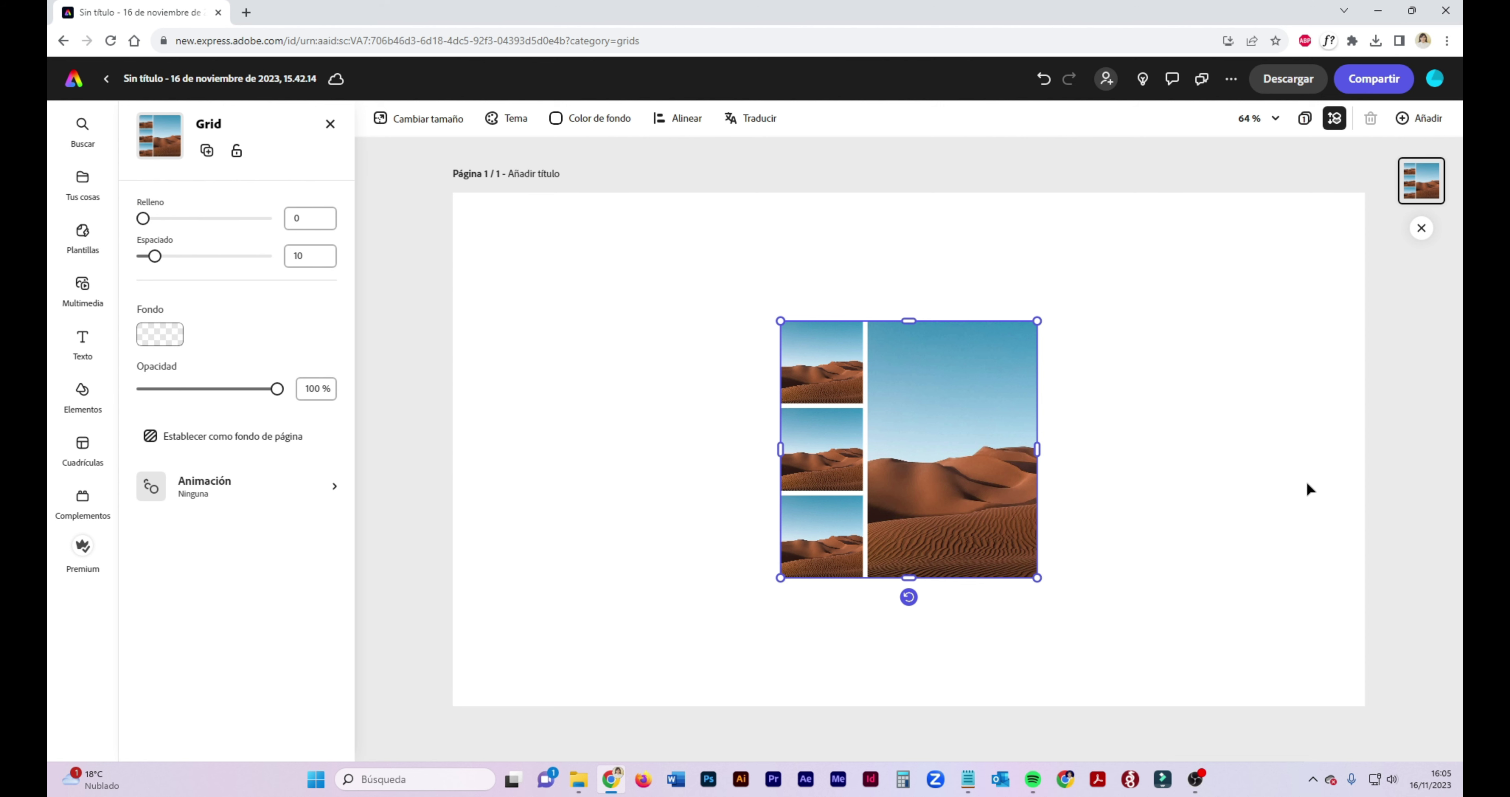
pyautogui.click(1222, 374)
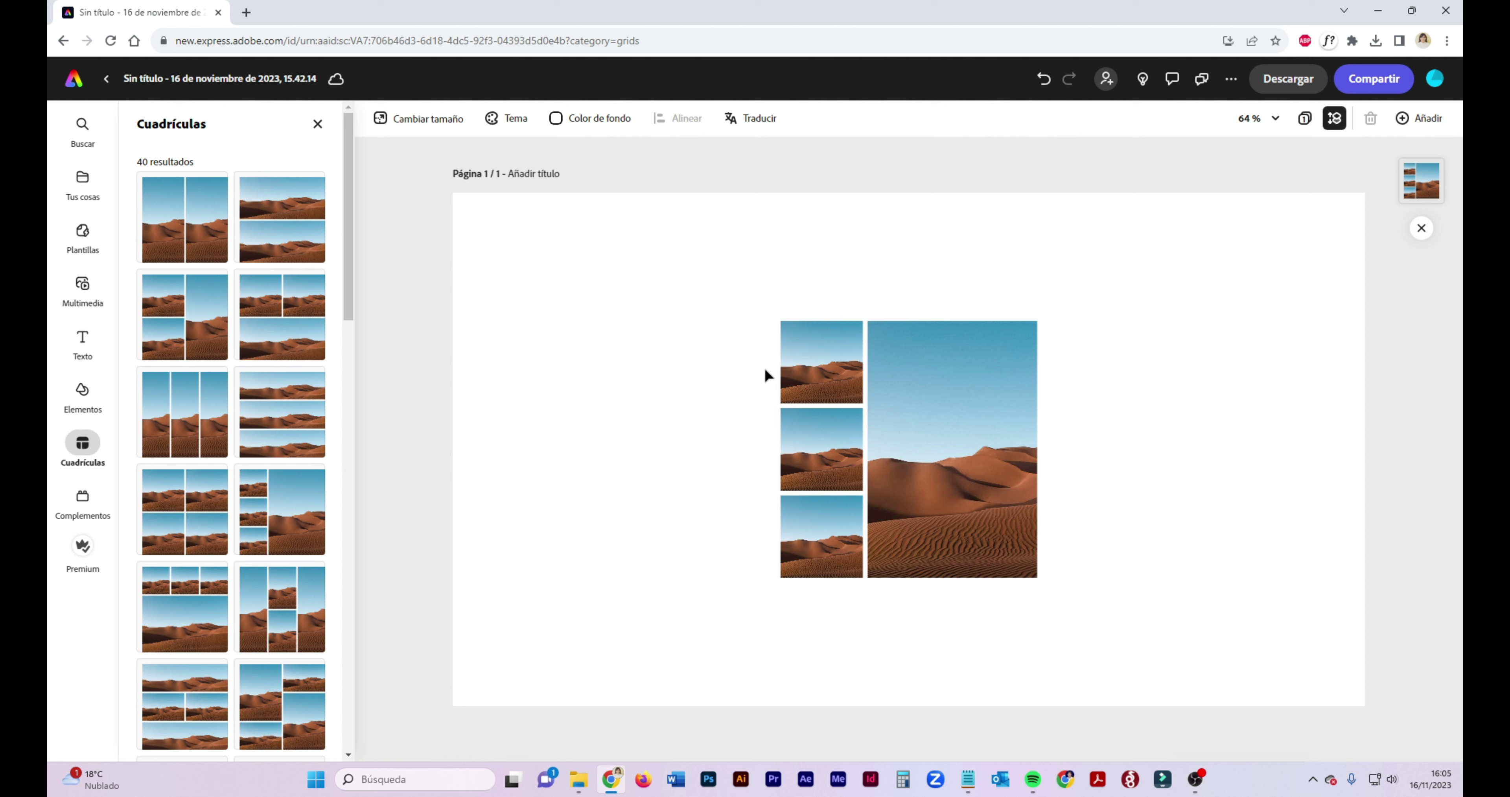
pyautogui.click(857, 394)
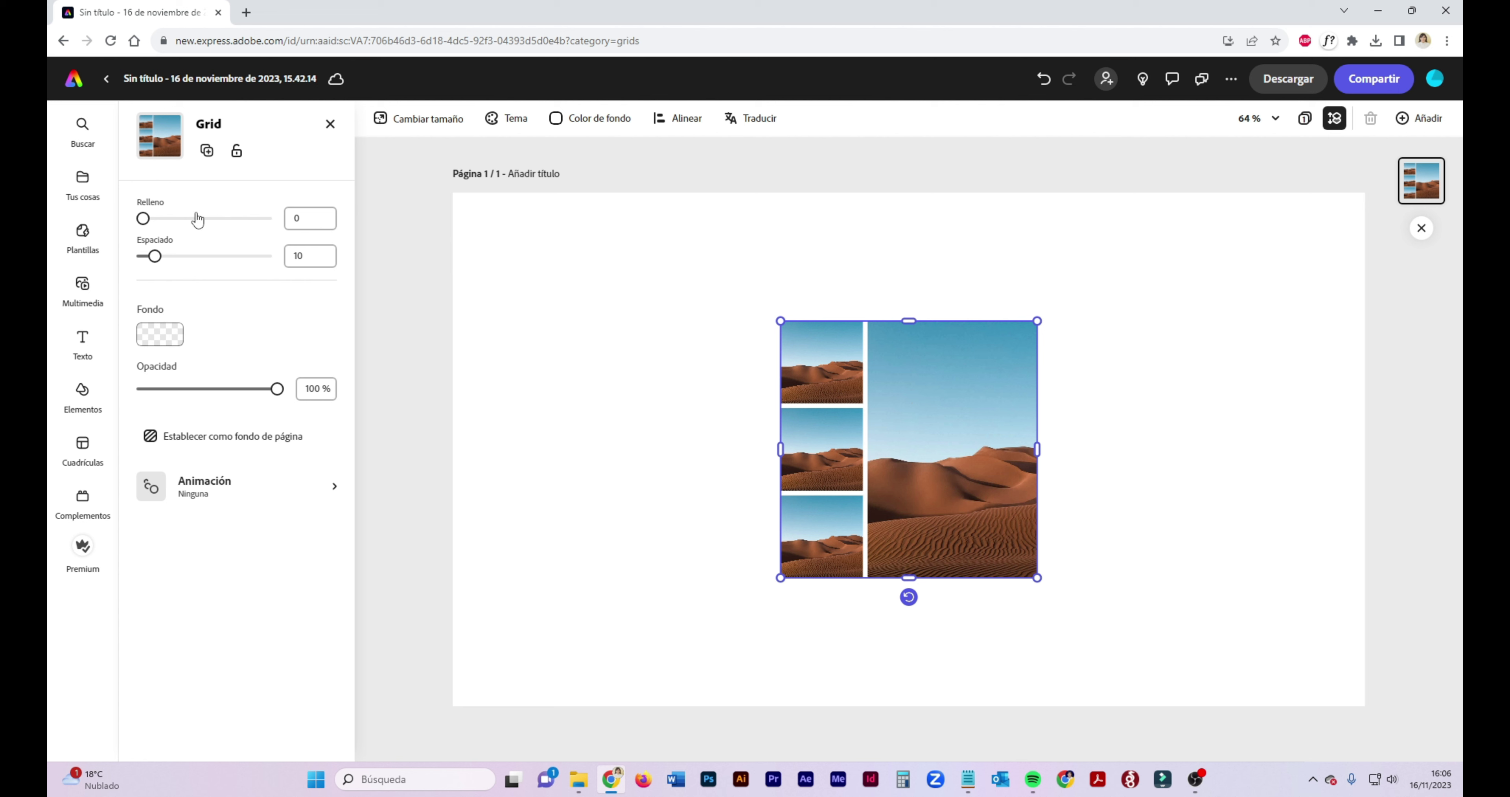
# Set the grid's Relleno to 19 and Espaciado to 14, and apply the pale mint recommended background, keeping opacity at 100 %.
pyautogui.moveTo(143, 218); pyautogui.dragTo(157, 261)
pyautogui.click(165, 337)
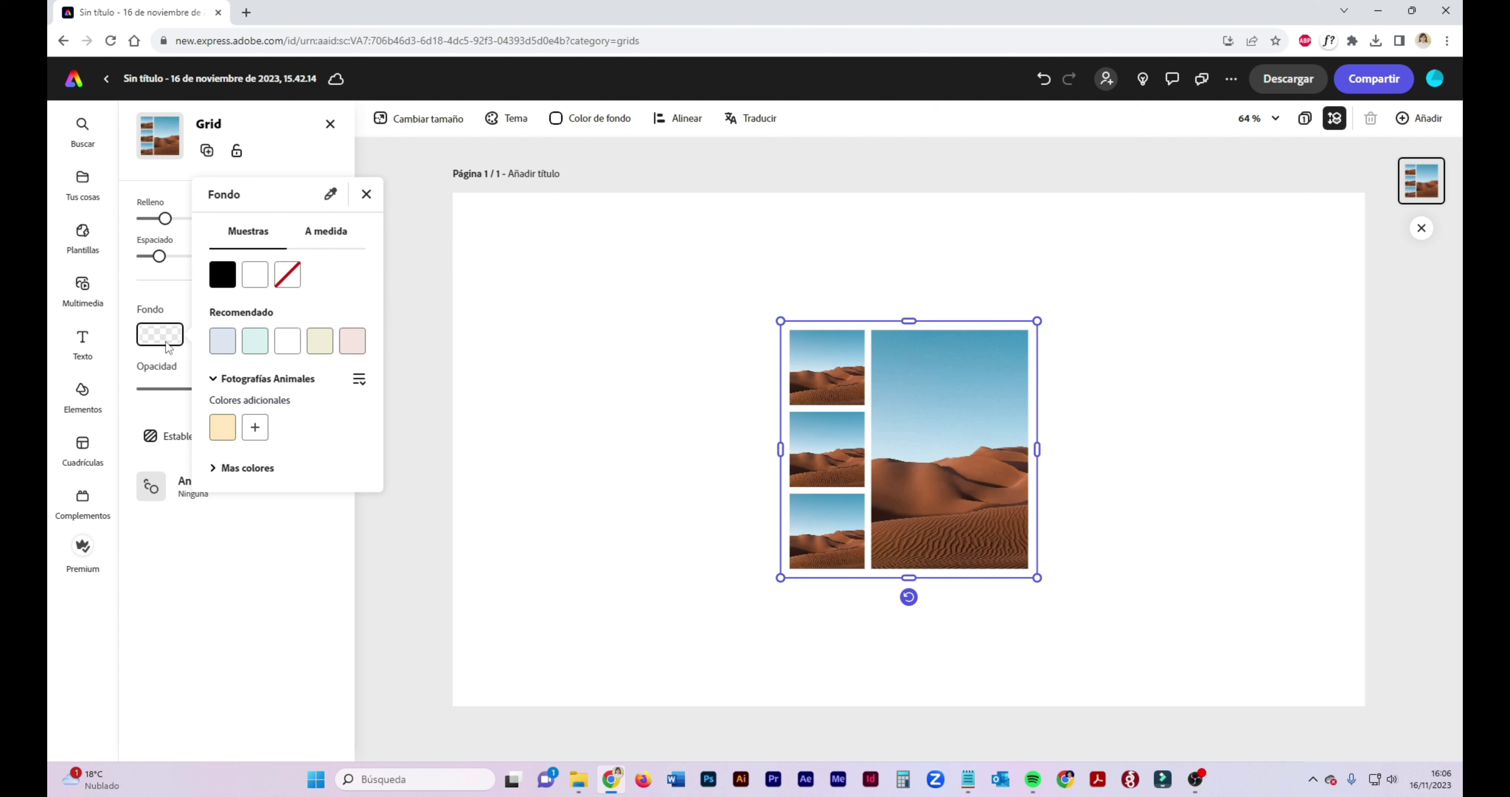
pyautogui.click(255, 345)
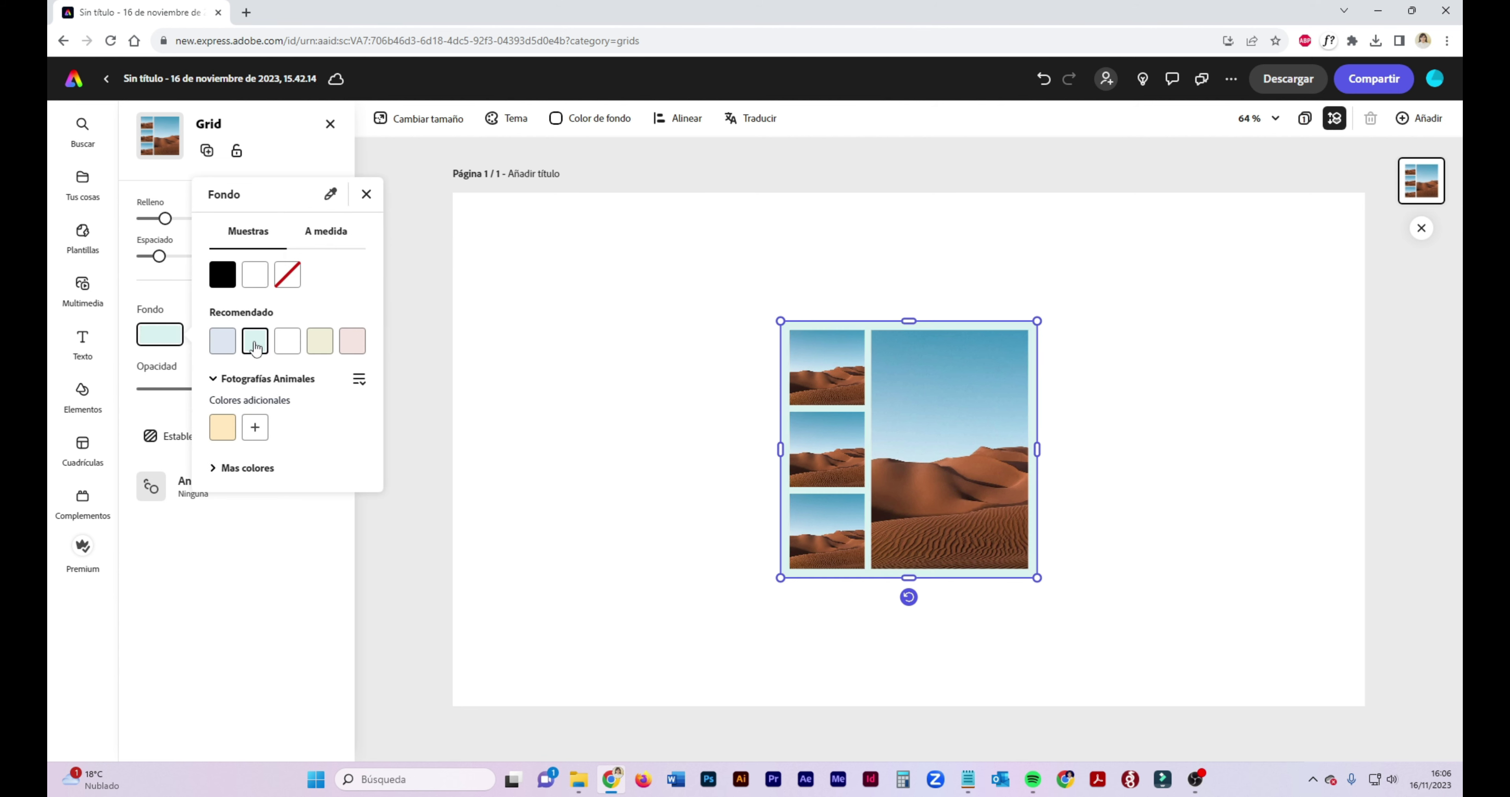
pyautogui.click(419, 200)
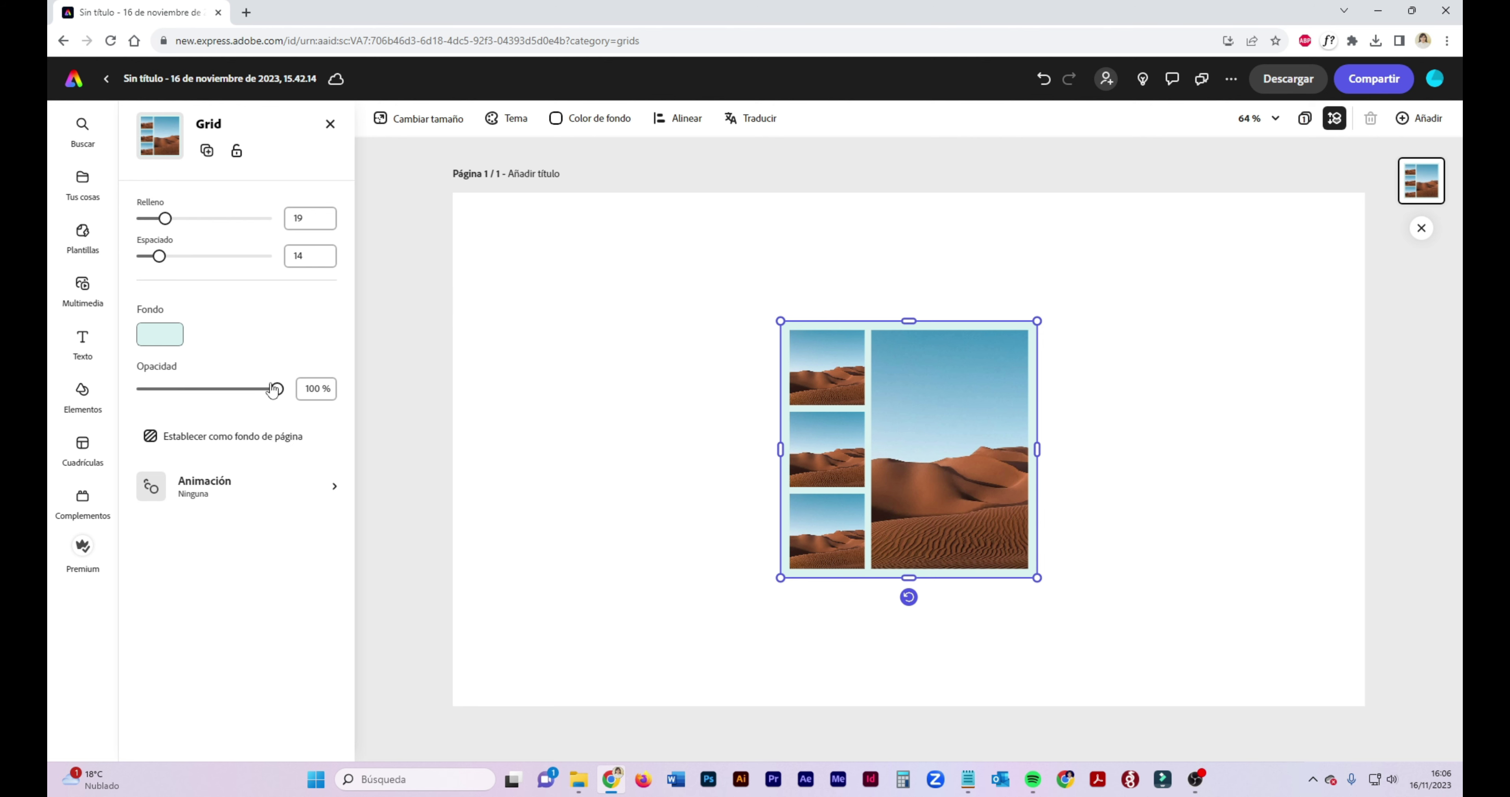
pyautogui.moveTo(277, 388); pyautogui.dragTo(307, 381)
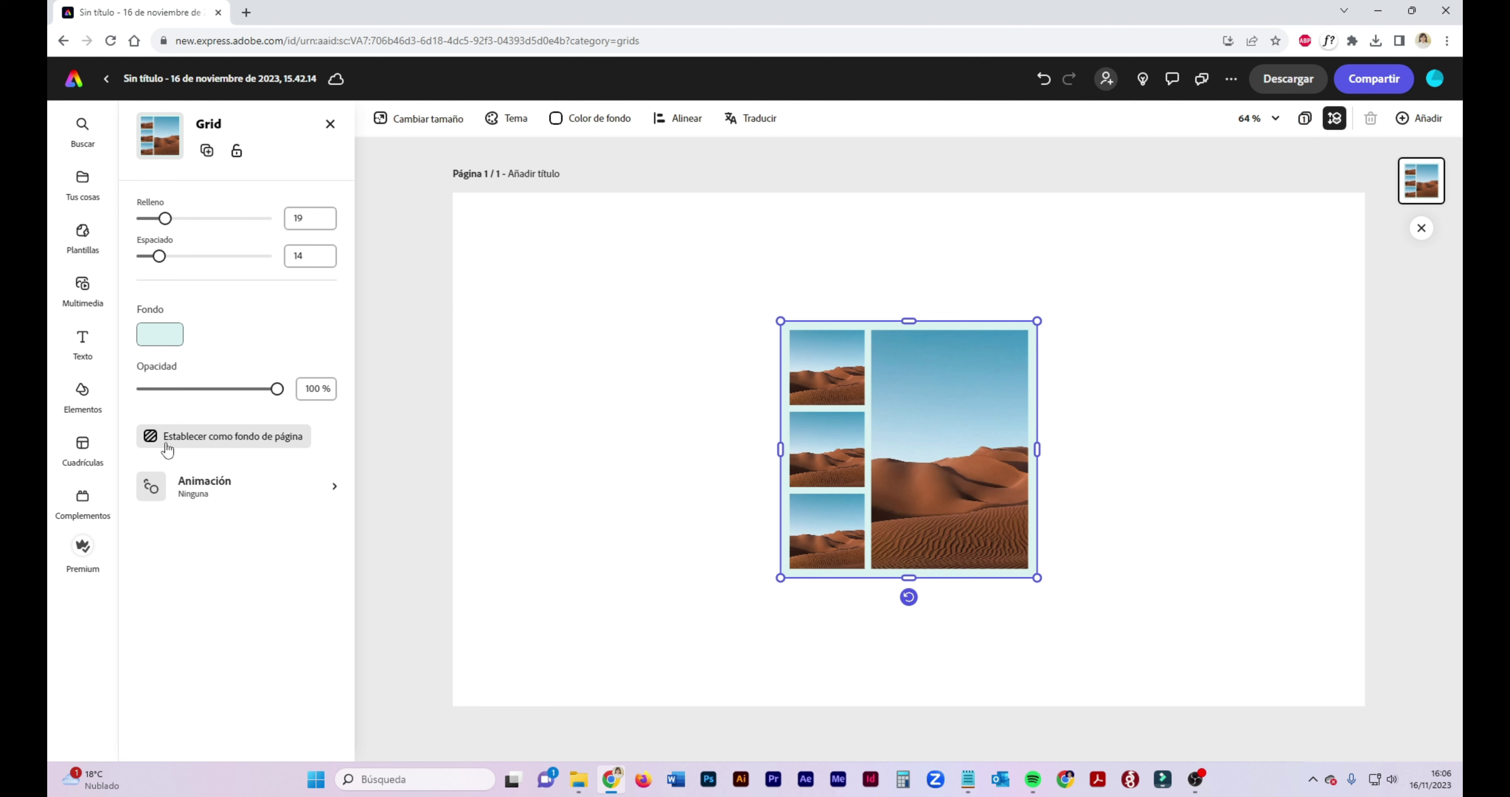
# Set the grid as the page background so it fills the whole page.
pyautogui.click(152, 444)
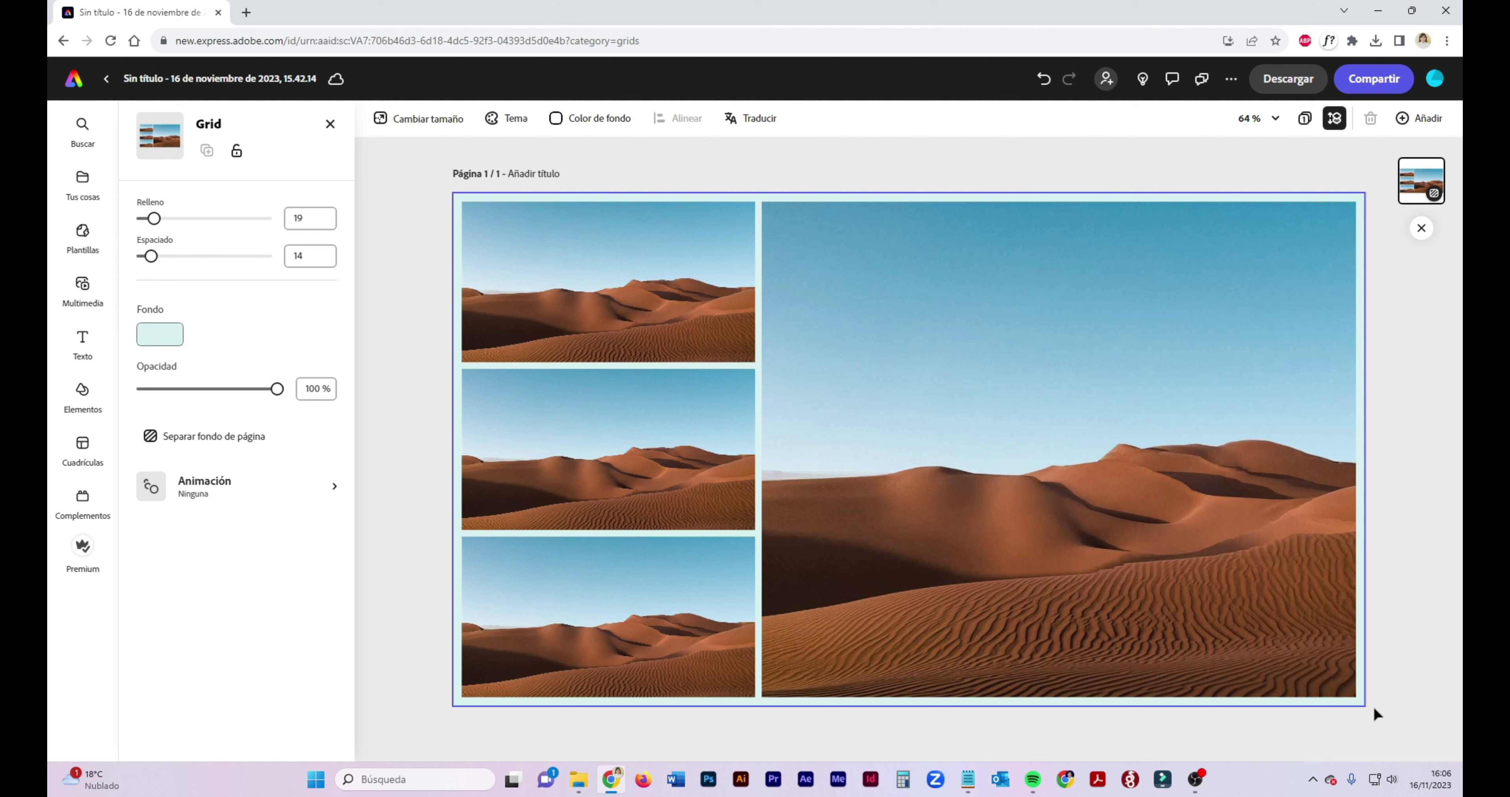
pyautogui.click(262, 438)
pyautogui.click(399, 301)
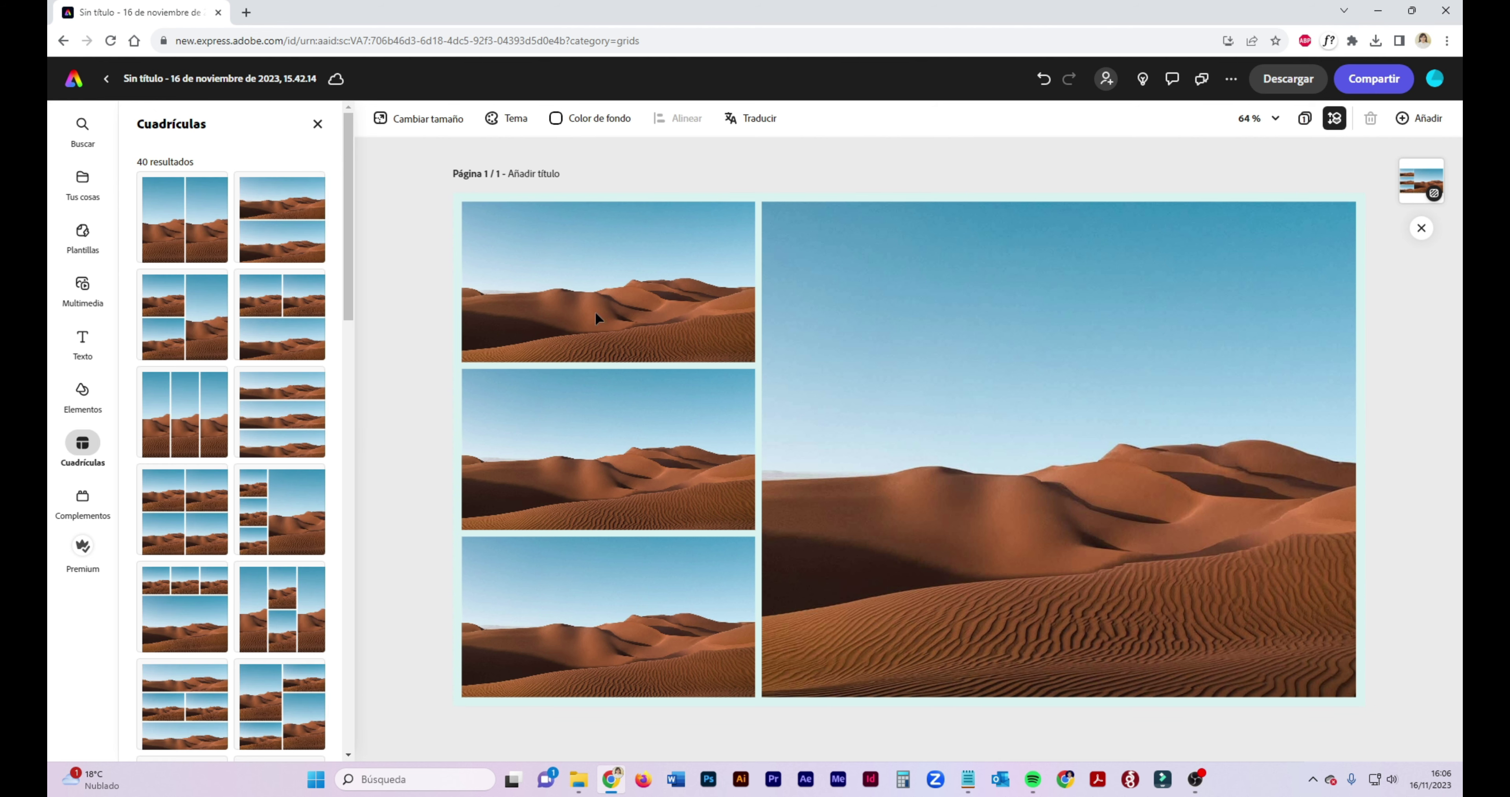
# Replace the top small cell's image with the Bienestar photo of a woman applying lipstick against a red wall.
pyautogui.click(673, 294)
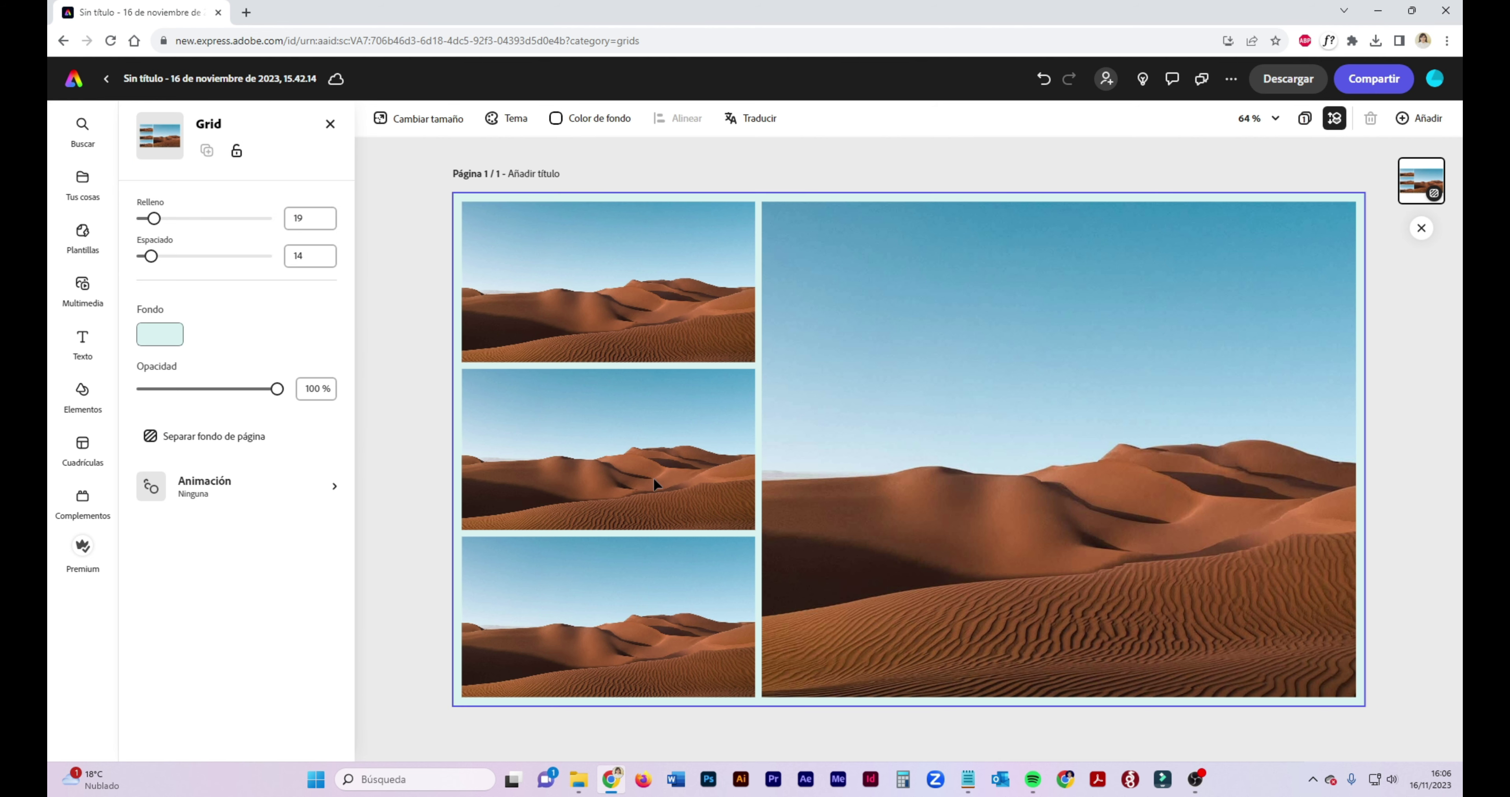
pyautogui.click(632, 313)
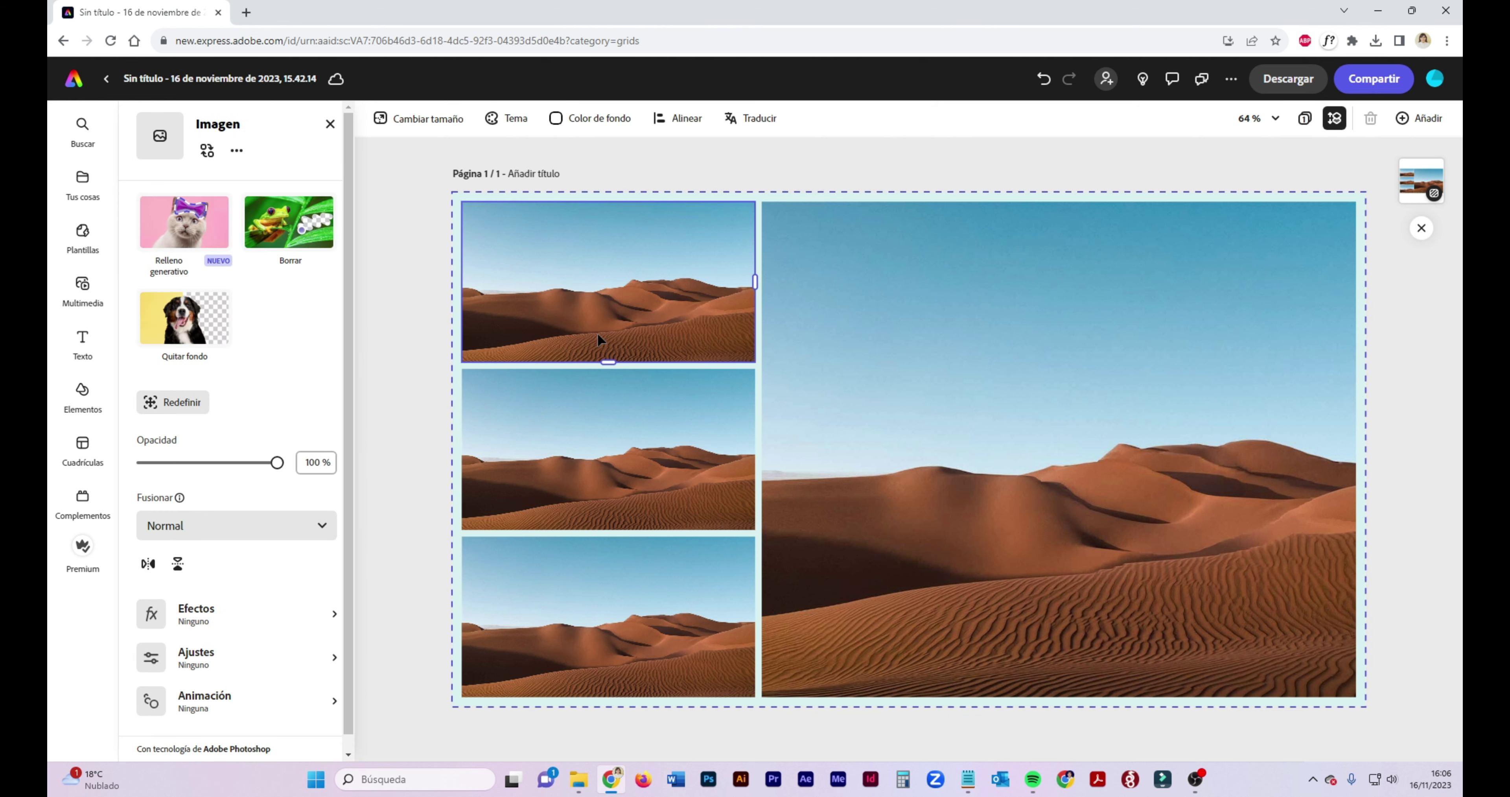
pyautogui.click(82, 287)
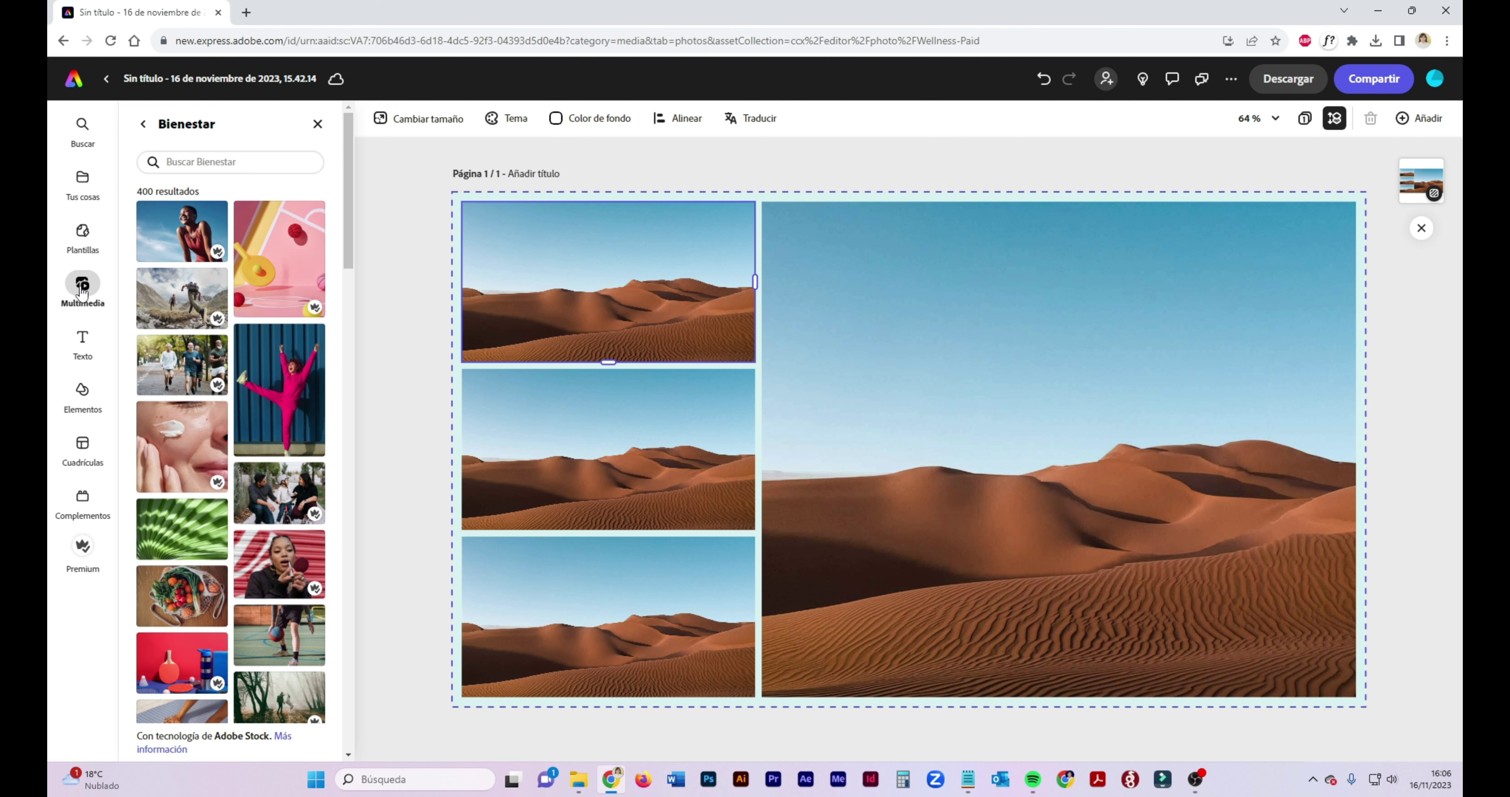
pyautogui.moveTo(351, 223); pyautogui.dragTo(354, 251)
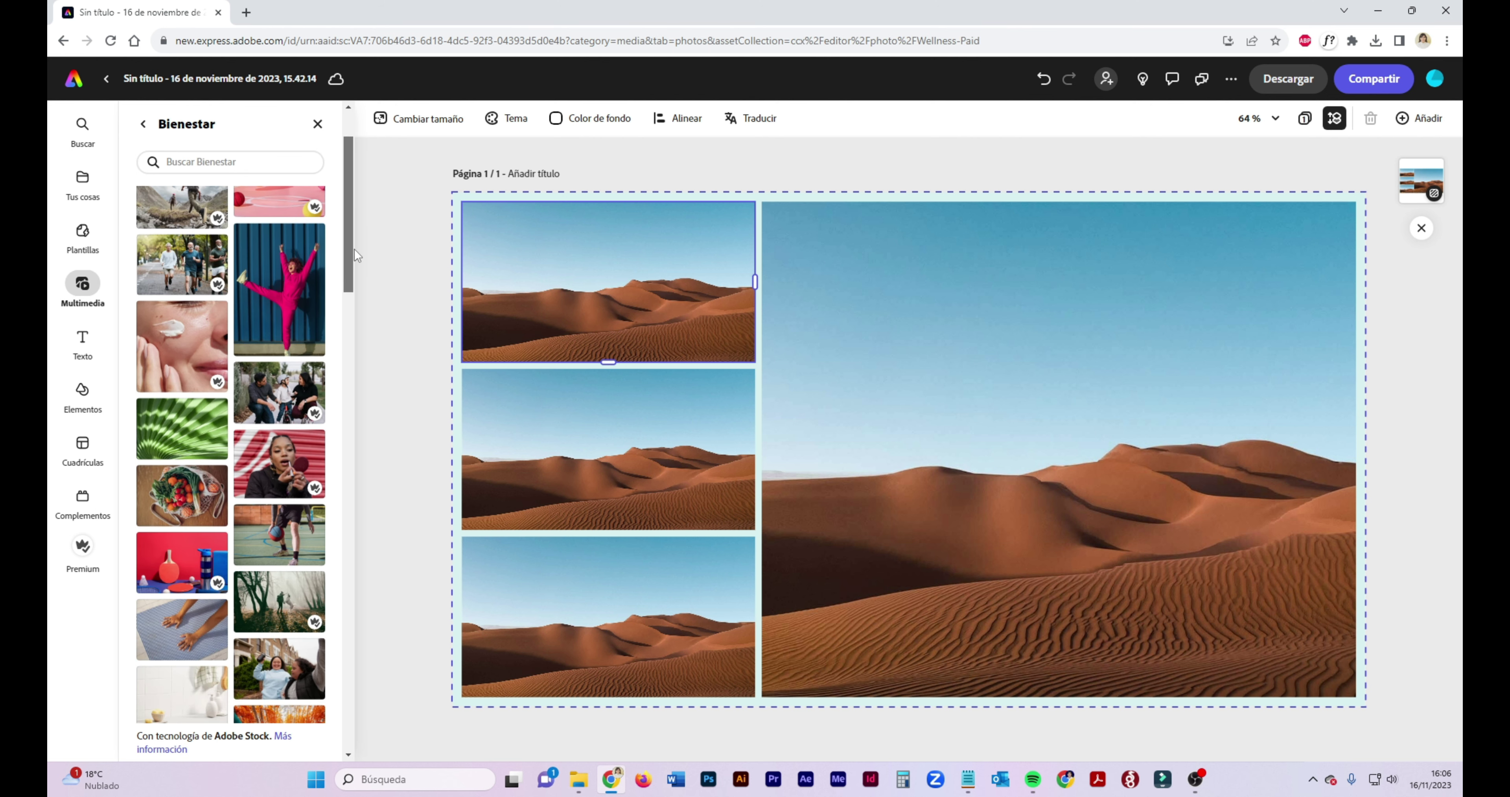
pyautogui.scroll(-2, 354, 249)
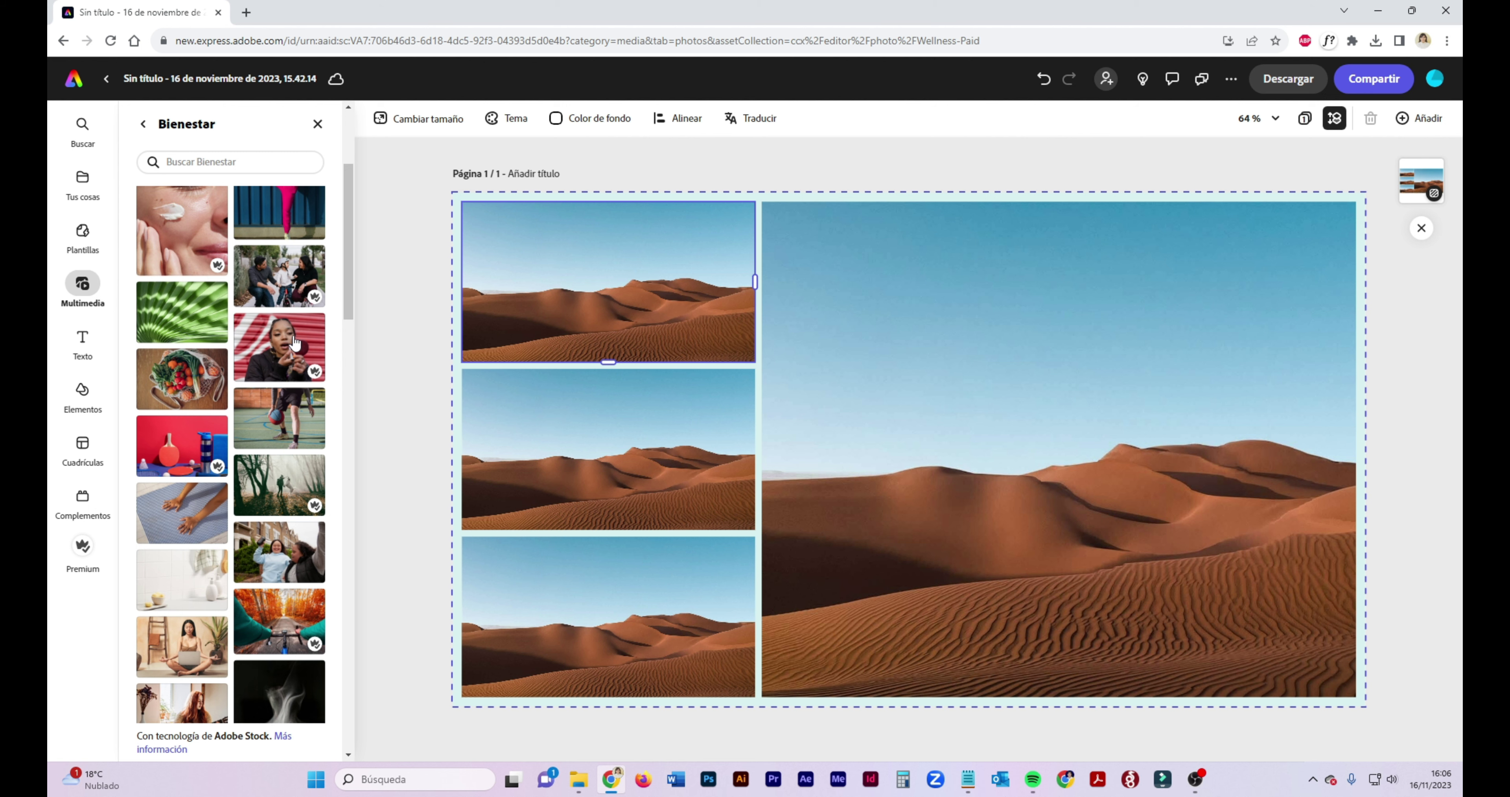
pyautogui.click(295, 345)
pyautogui.scroll(5, 349, 273)
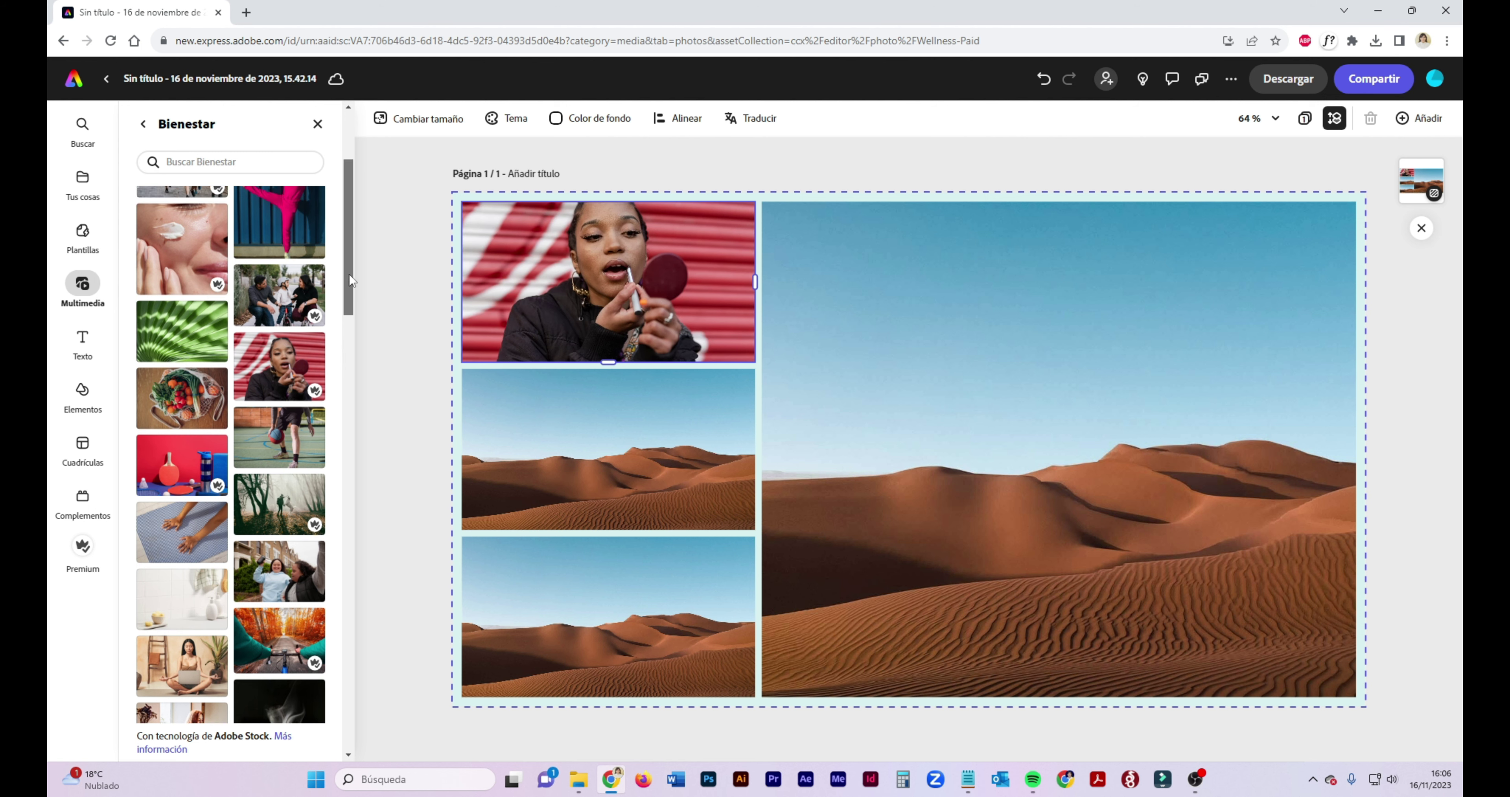
# Replace the large cell's desert image with the green palm leaf photo from Bienestar.
pyautogui.click(913, 295)
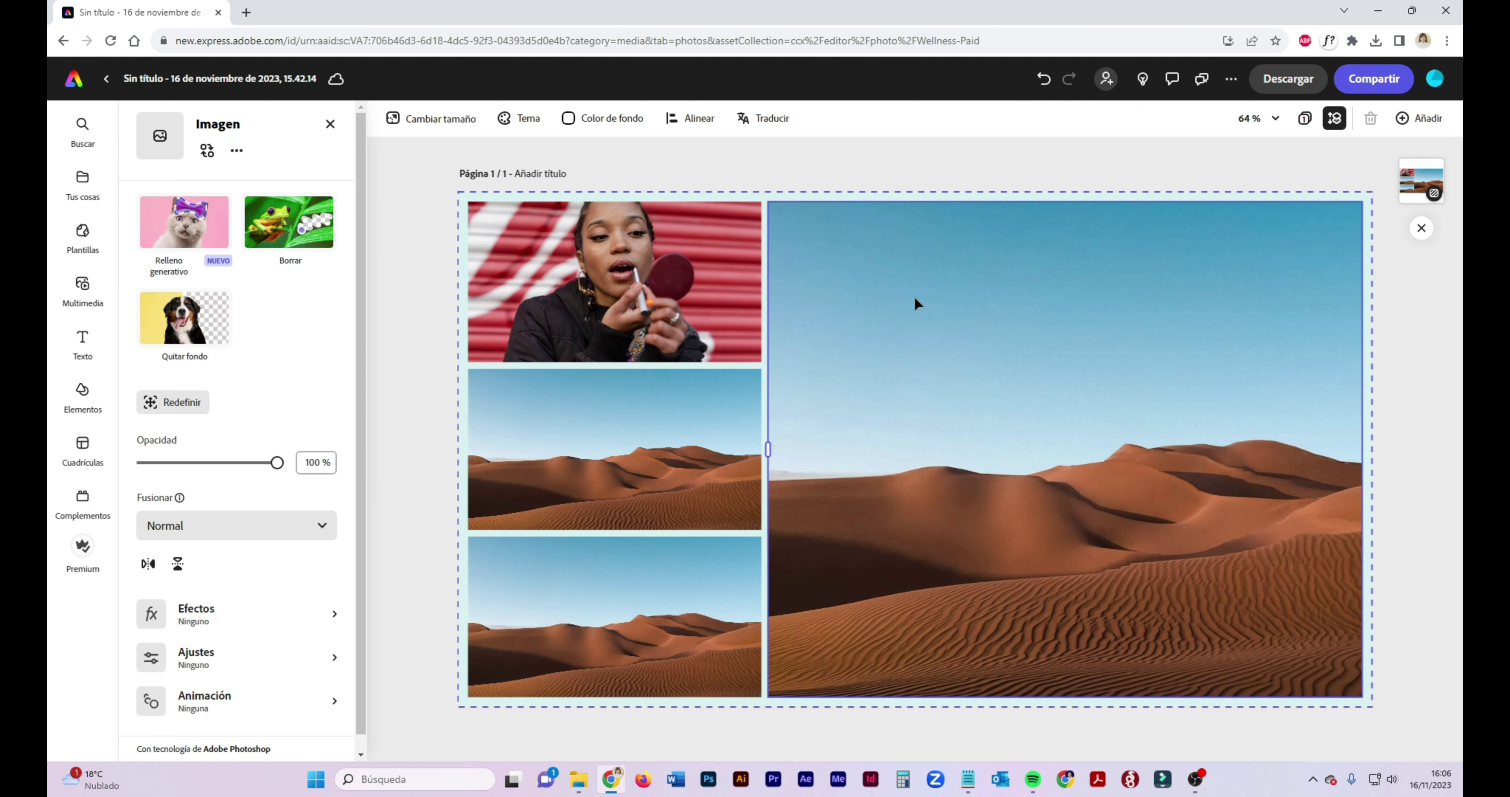
pyautogui.click(83, 287)
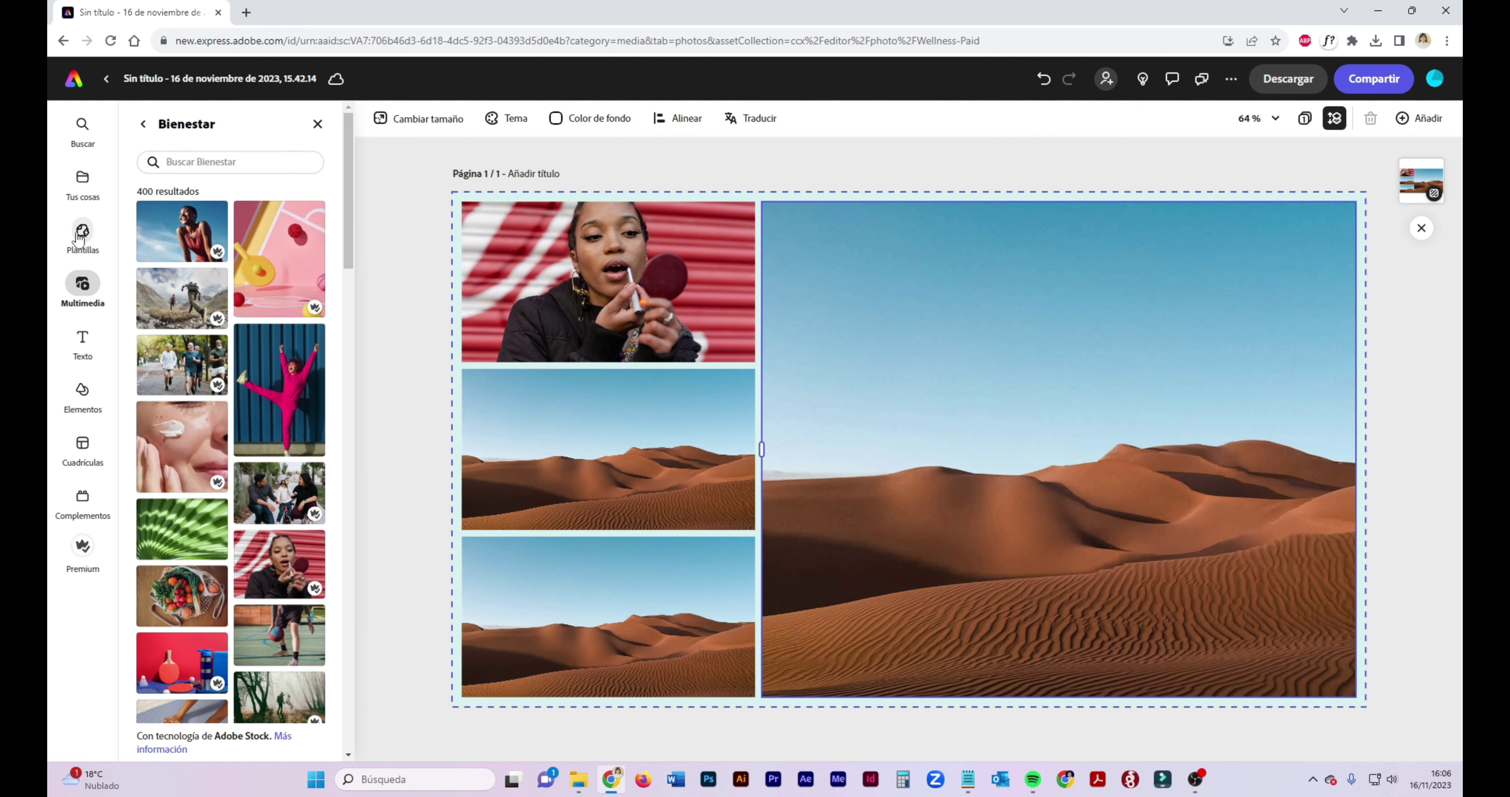
pyautogui.click(176, 520)
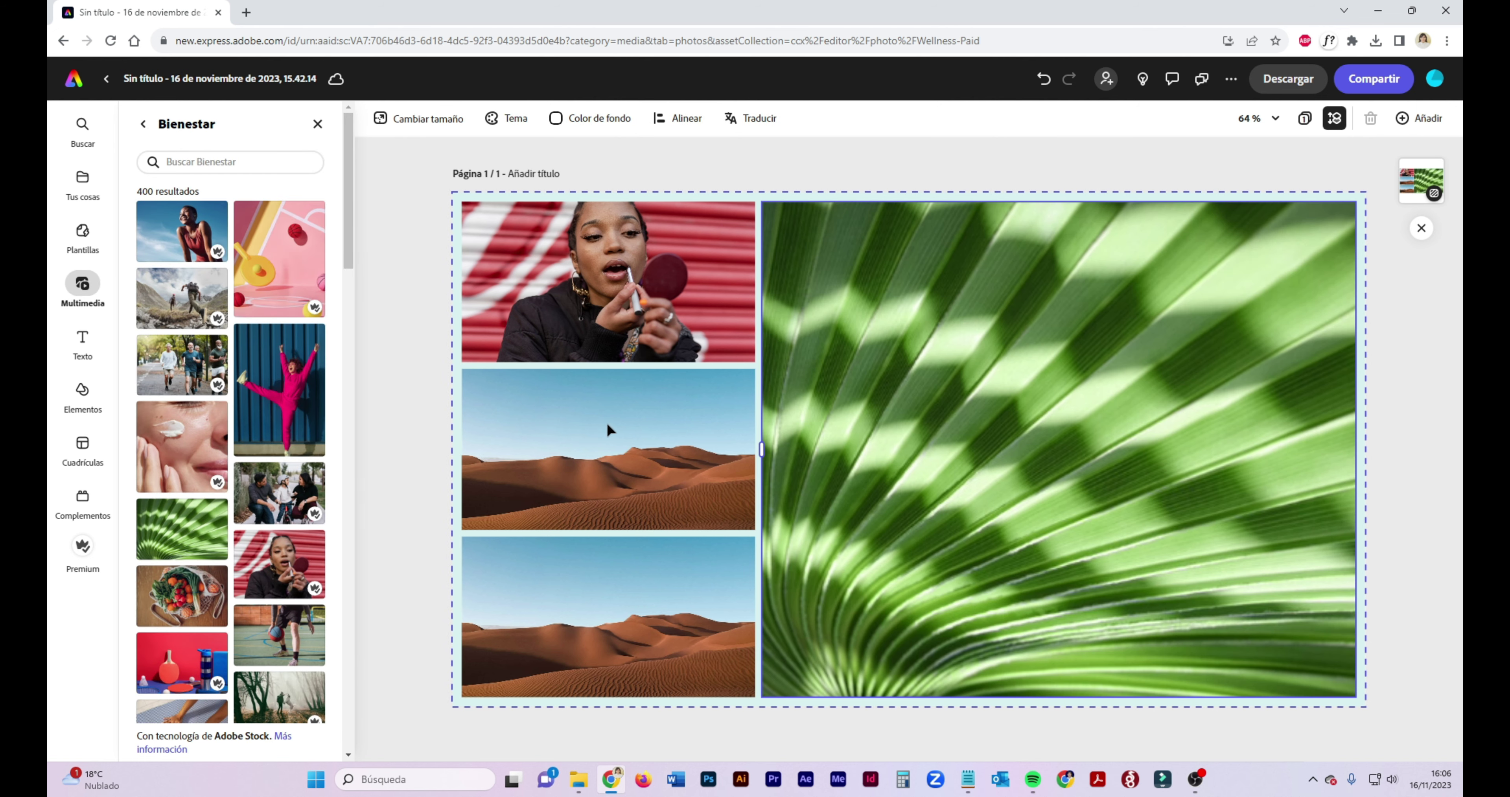
# Replace the middle small cell's image with the dark green texture photo from the abstract elements and textures collection.
pyautogui.click(674, 493)
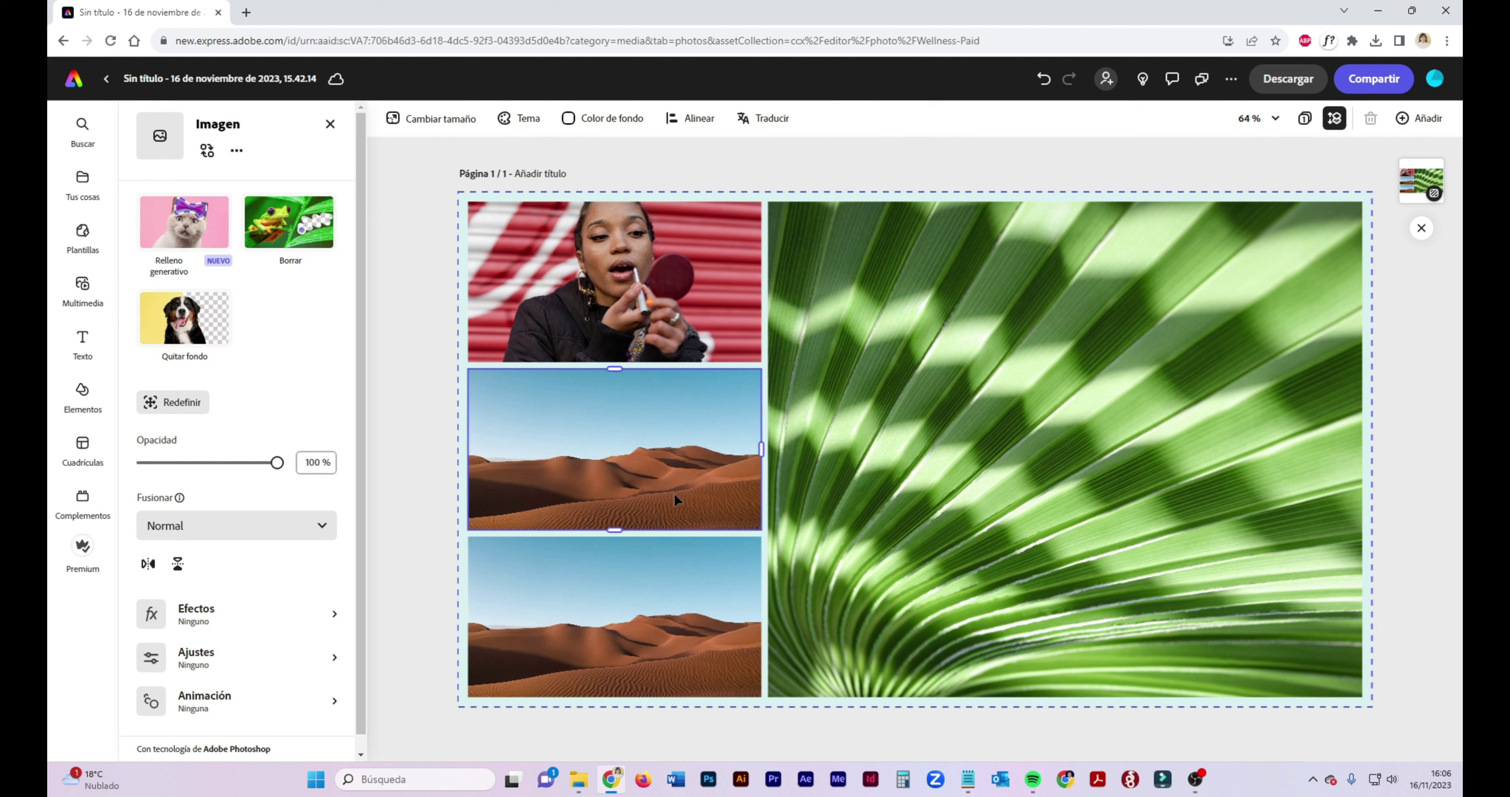
pyautogui.click(83, 287)
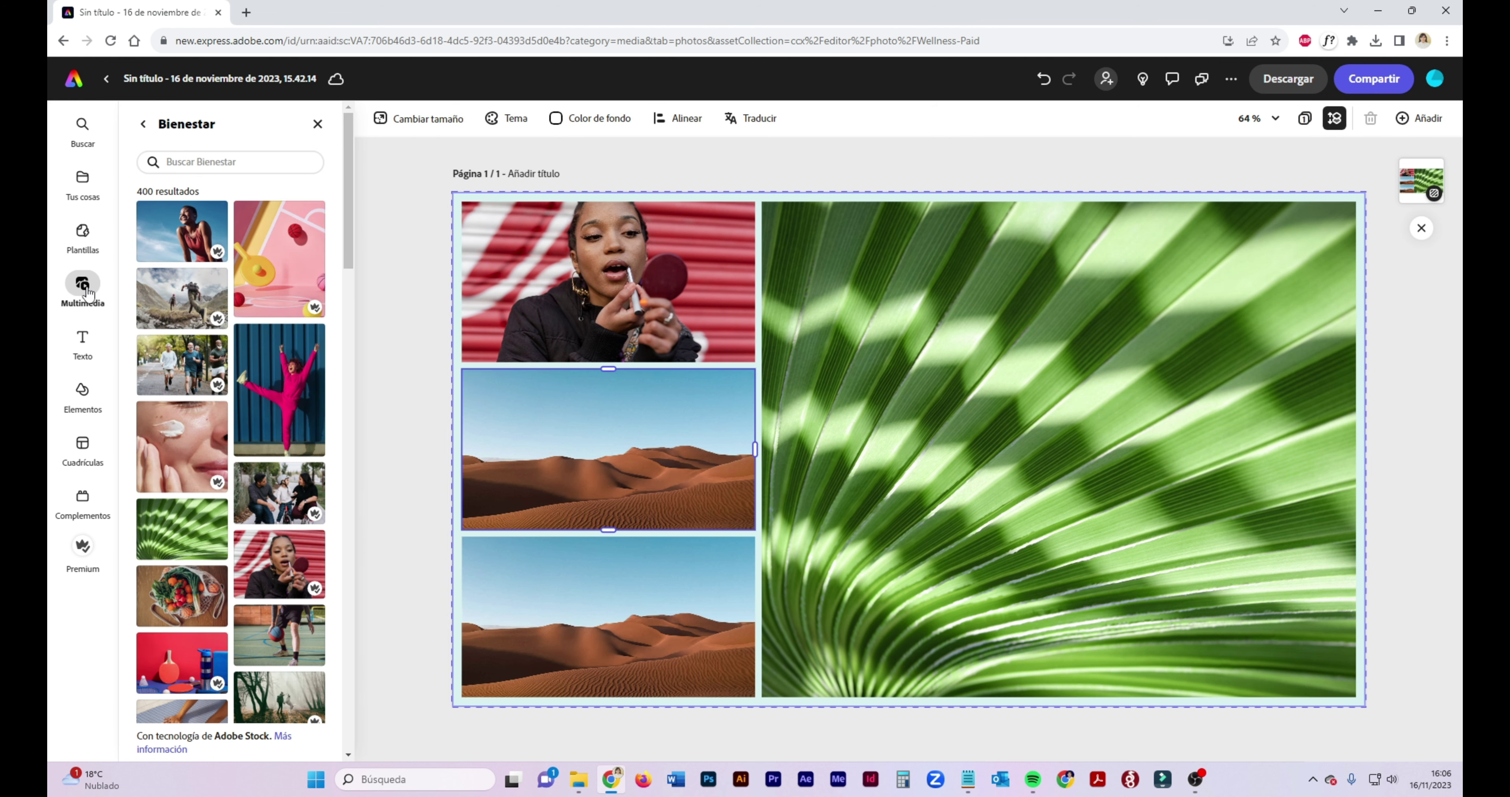
pyautogui.click(142, 123)
pyautogui.moveTo(353, 227)
pyautogui.mouseDown()
pyautogui.moveTo(351, 315)
pyautogui.moveTo(370, 209)
pyautogui.mouseUp()
pyautogui.click(200, 439)
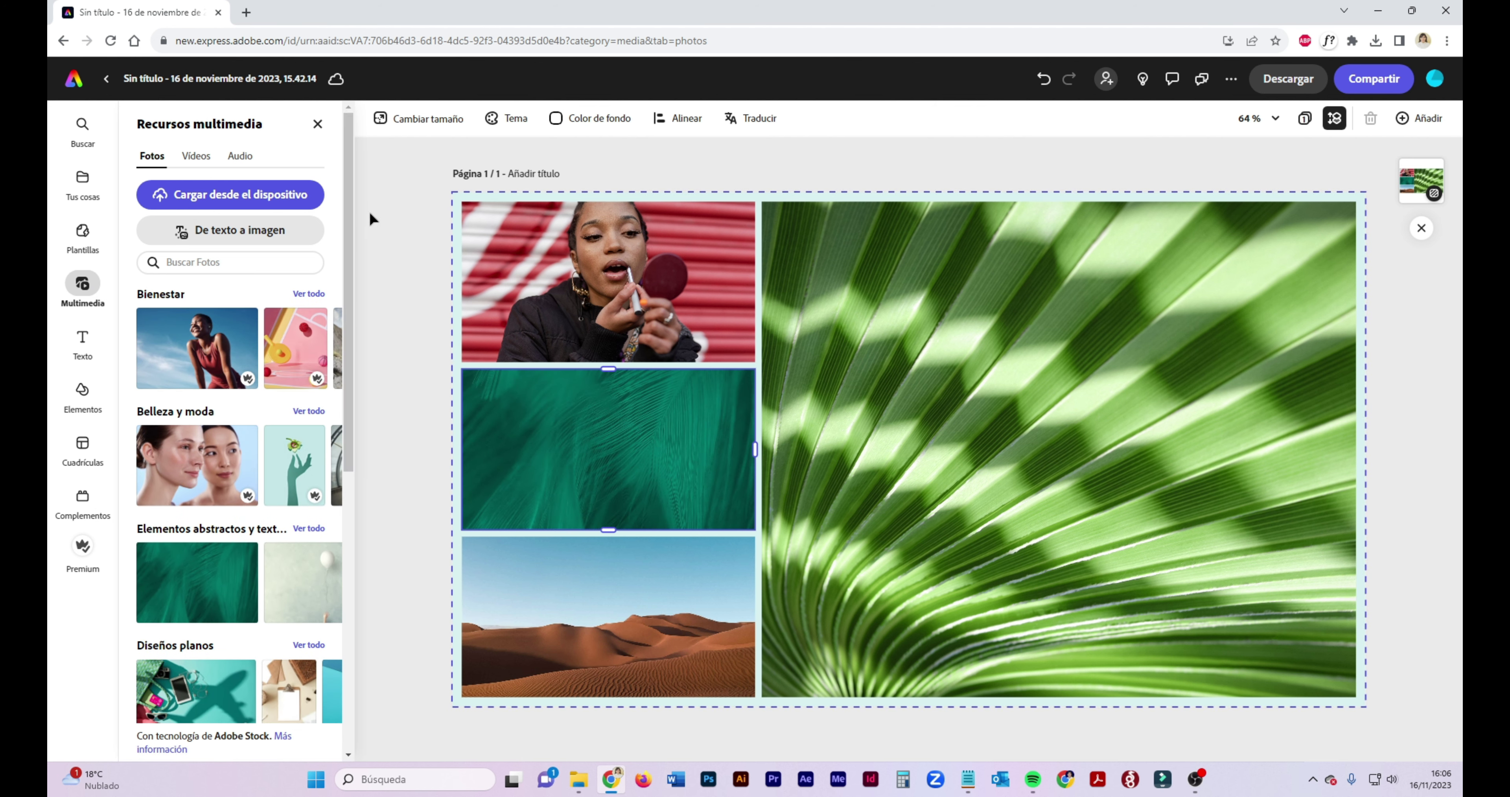
# Replace the bottom small cell's desert image with the easter-background coloured eggs photo uploaded from the device's Recursos folder.
pyautogui.click(571, 594)
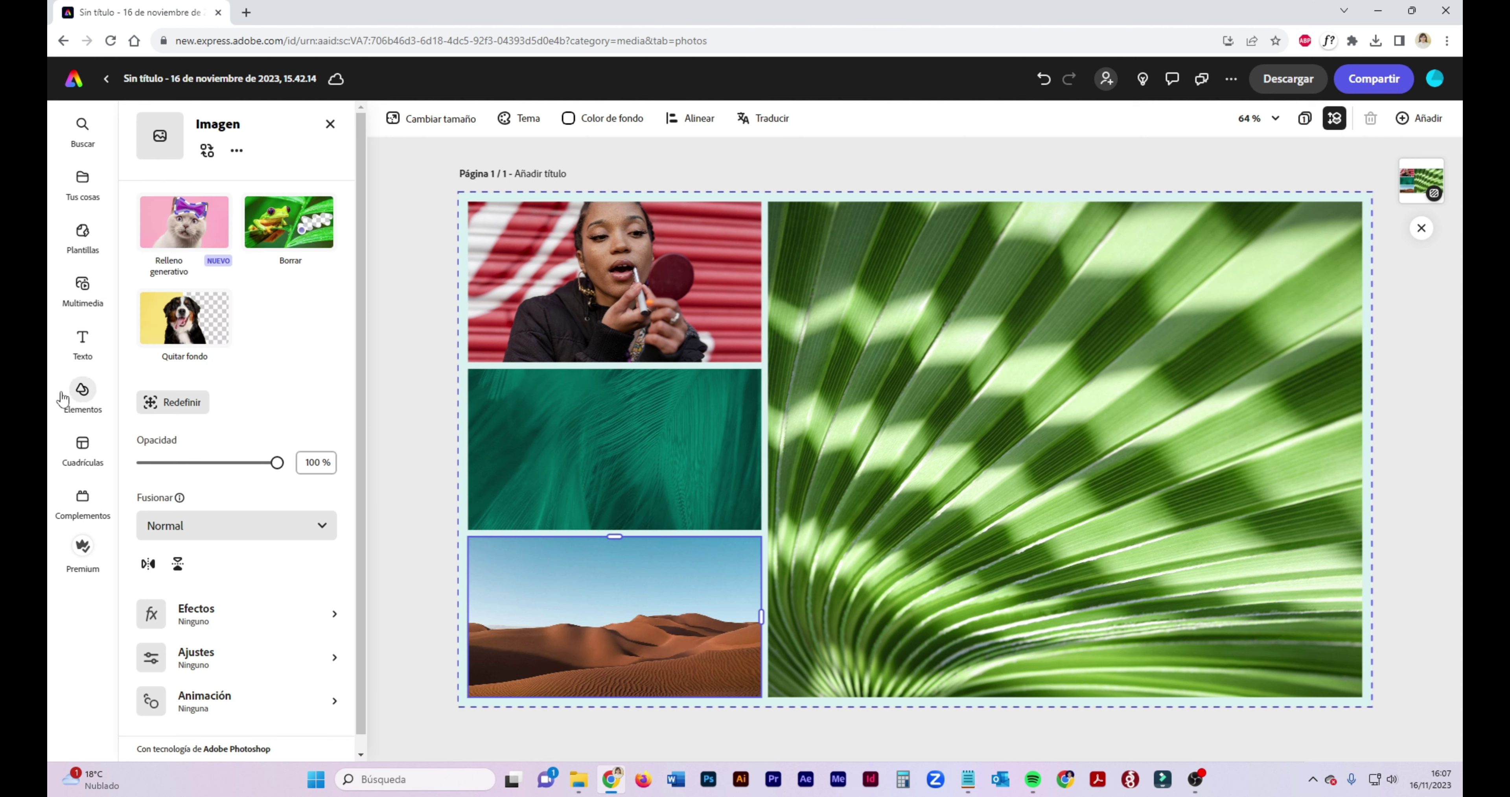
pyautogui.click(88, 286)
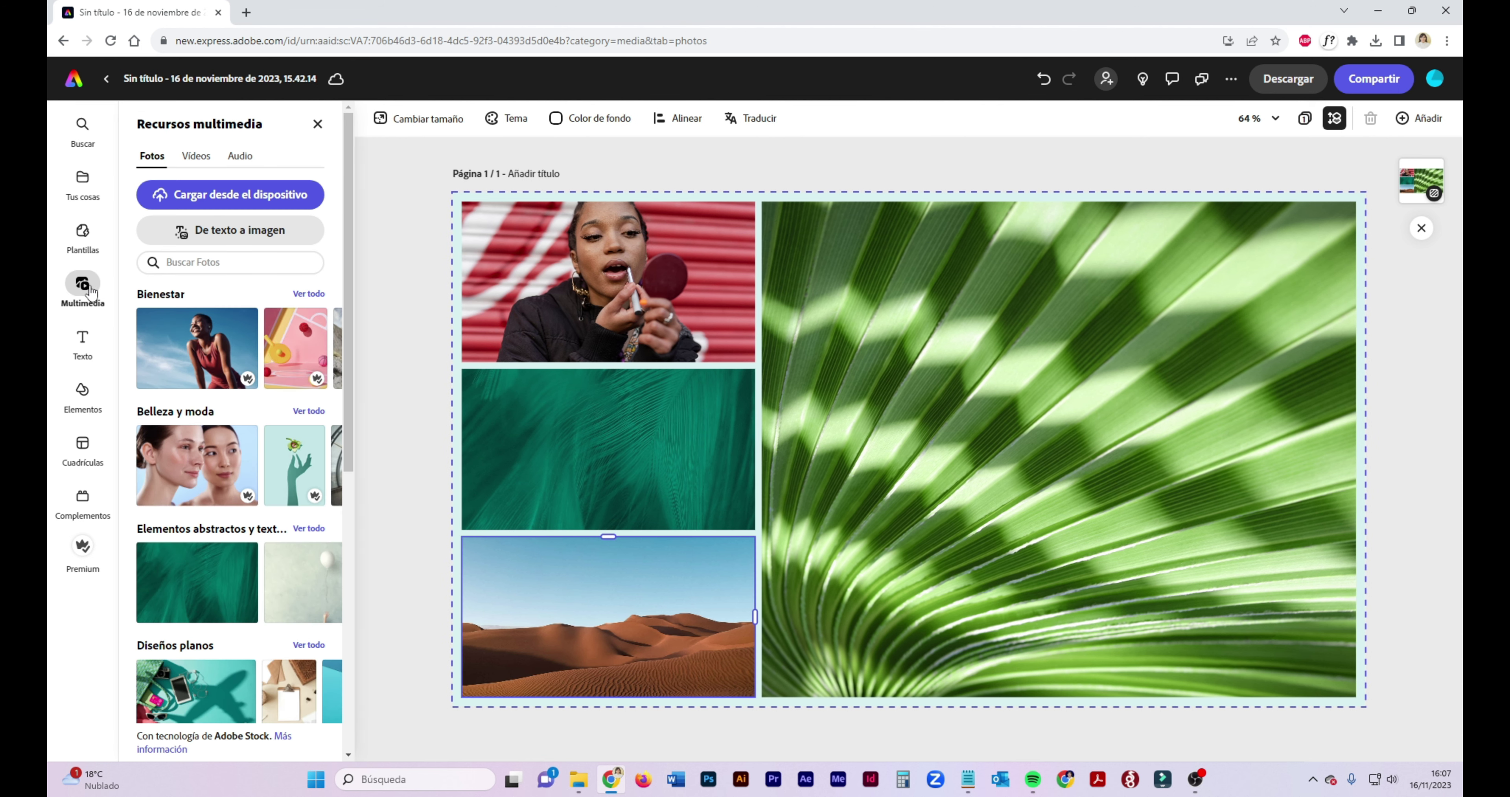
pyautogui.click(291, 195)
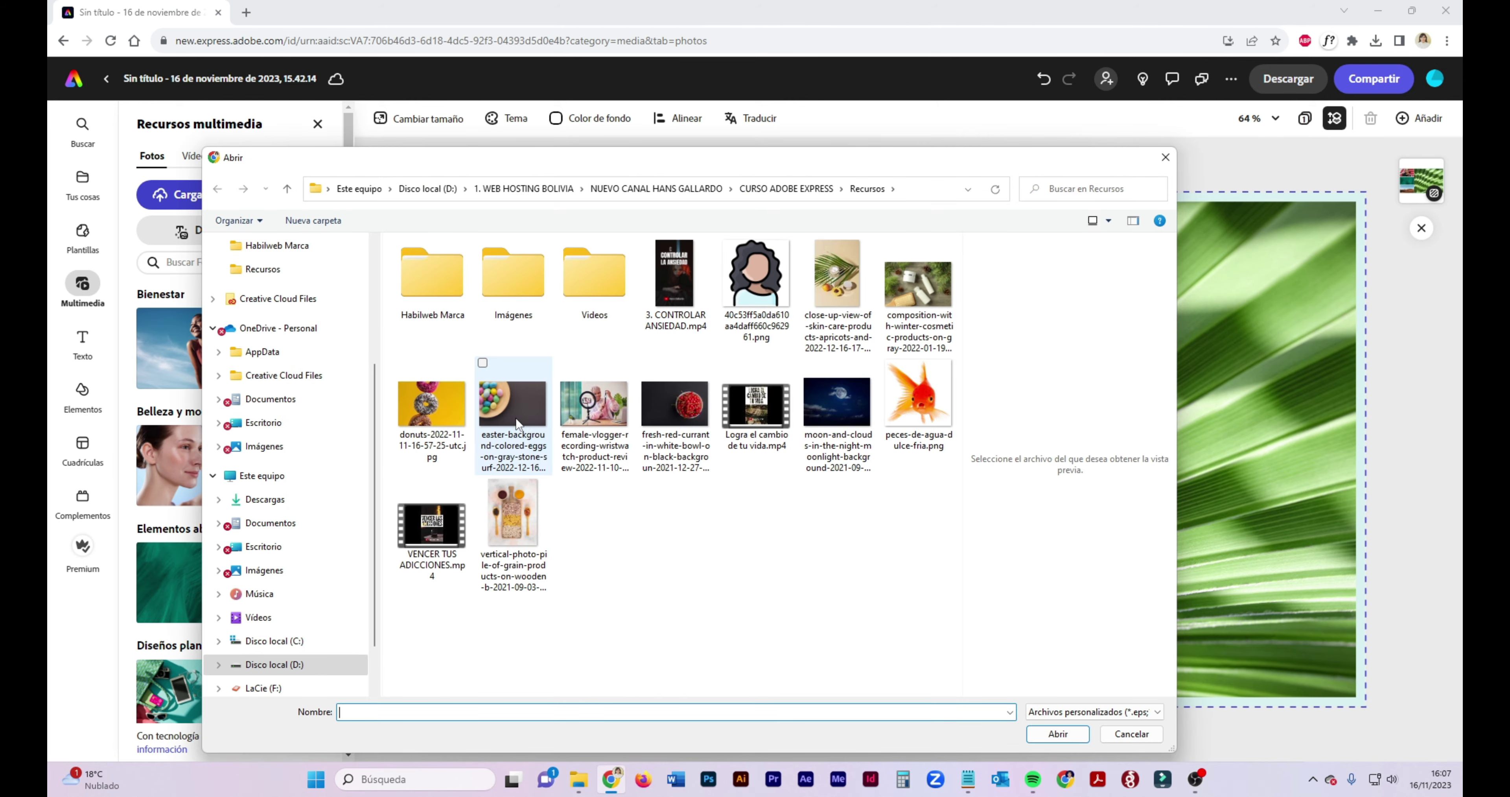
pyautogui.click(512, 411)
pyautogui.click(1057, 735)
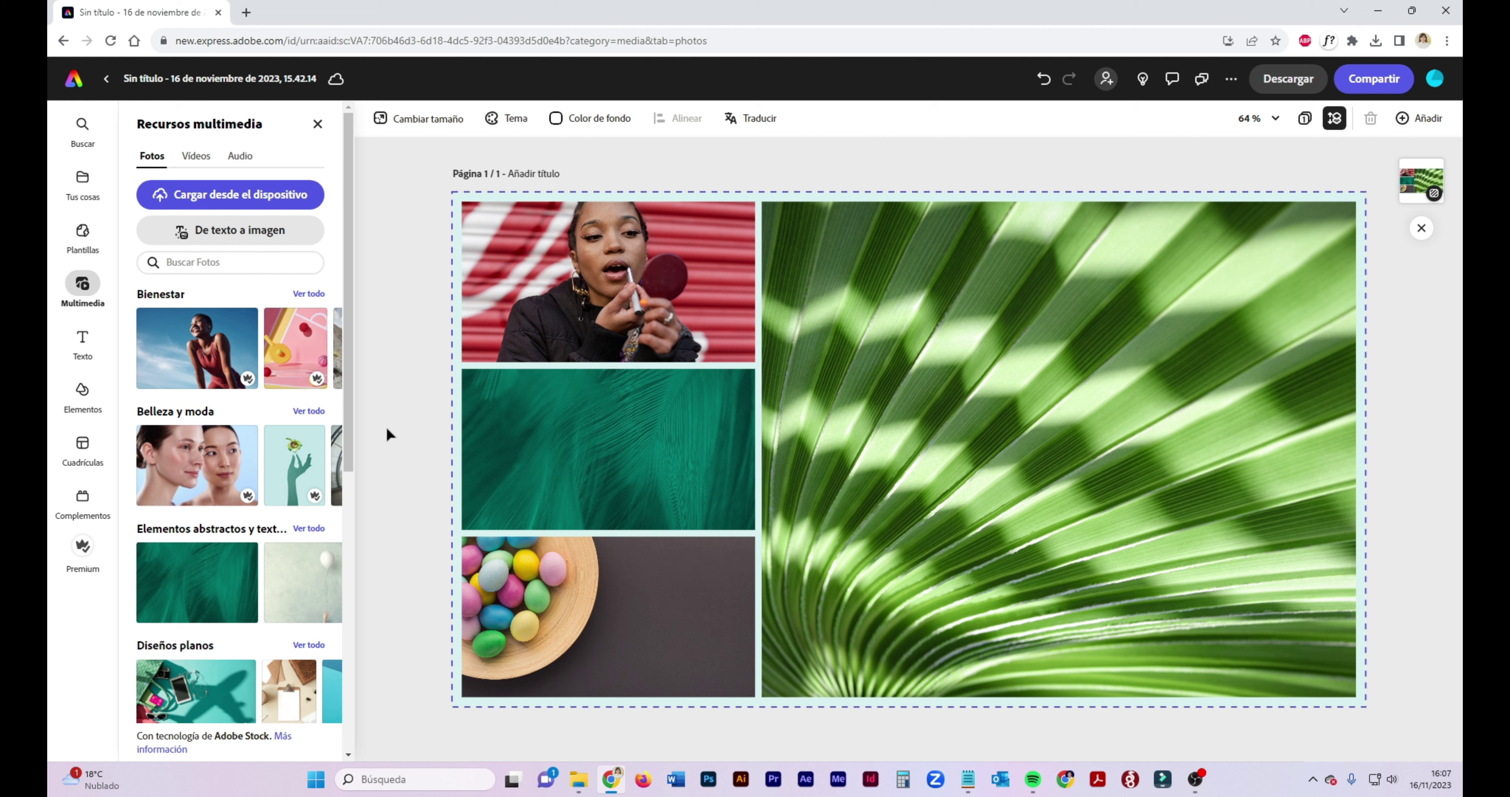
# Look through the available Cuadrículas layouts down to the end of the list.
pyautogui.click(82, 444)
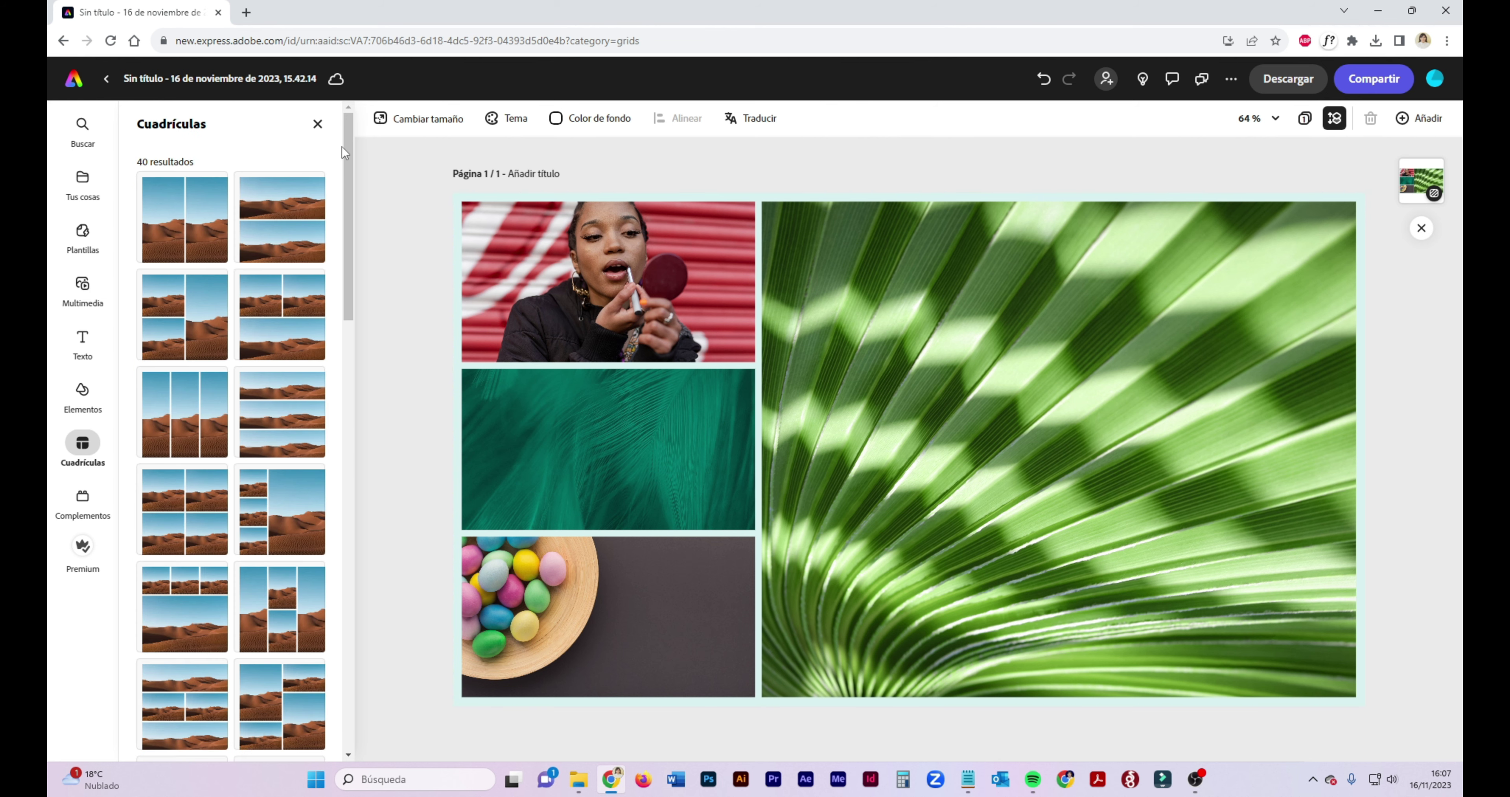
pyautogui.moveTo(351, 153); pyautogui.dragTo(375, 600)
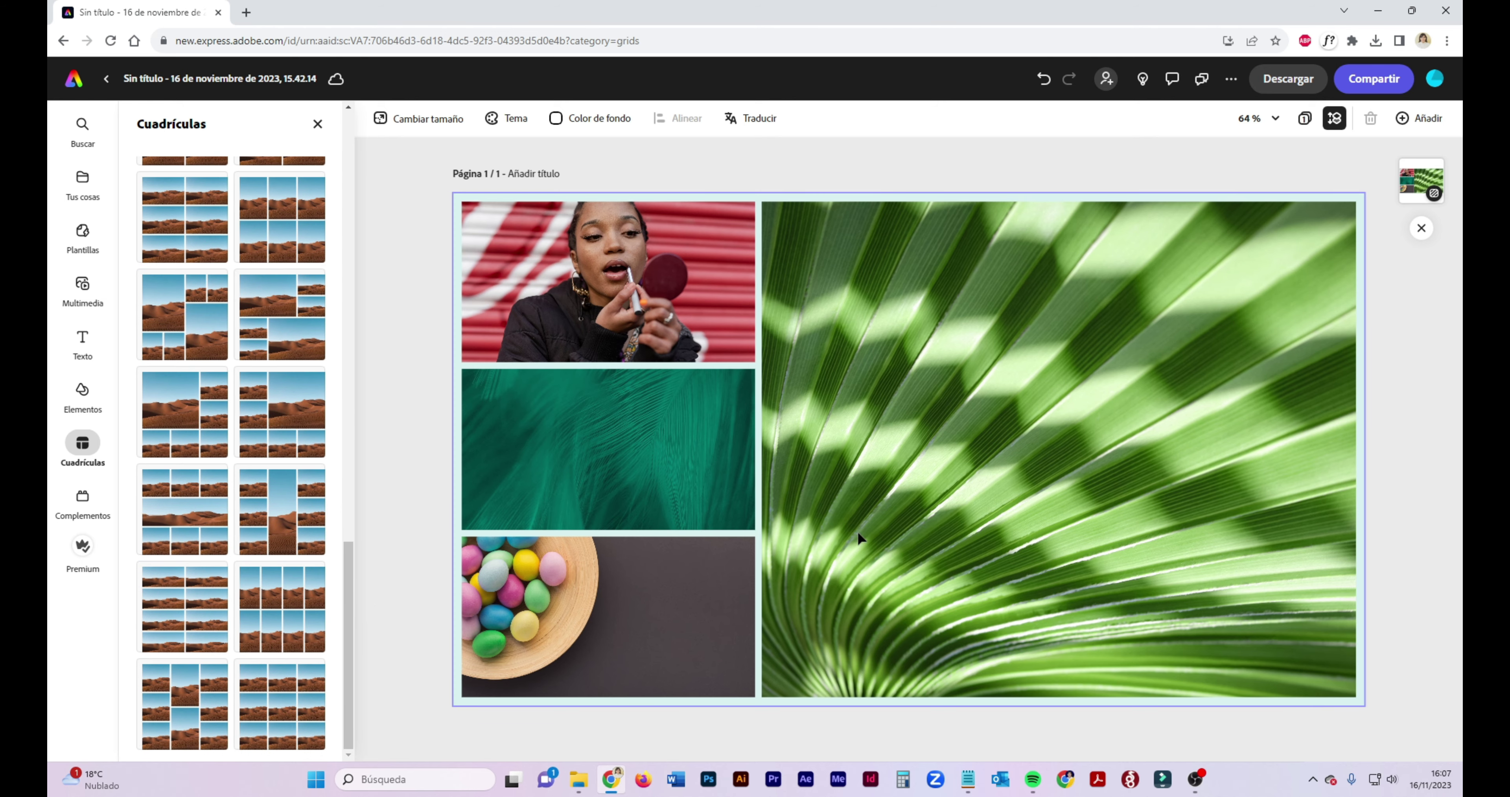
# Browse the catalogue of all Complementos and view the Tus complementos list.
pyautogui.click(82, 498)
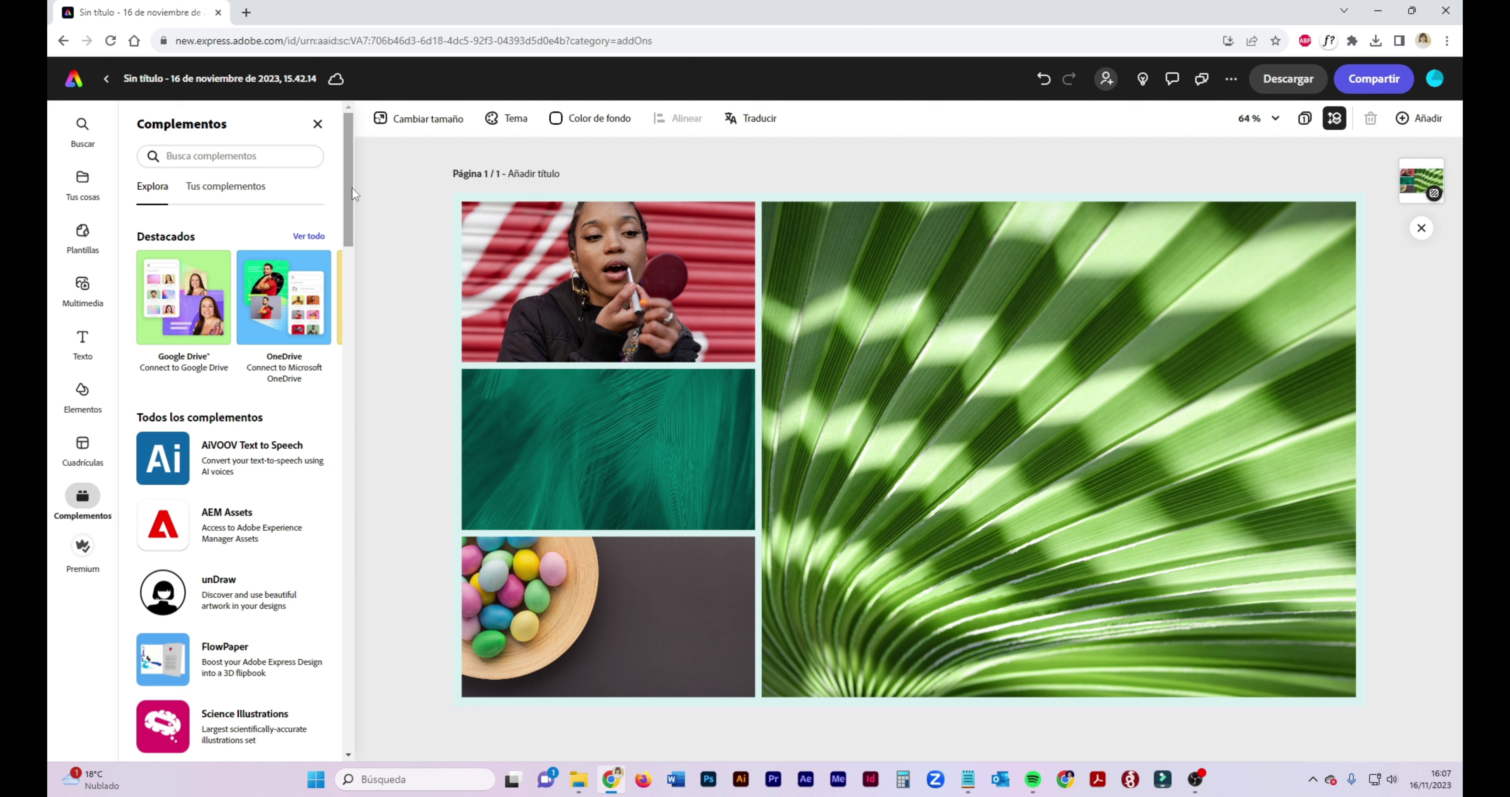
pyautogui.moveTo(352, 188); pyautogui.dragTo(336, 345)
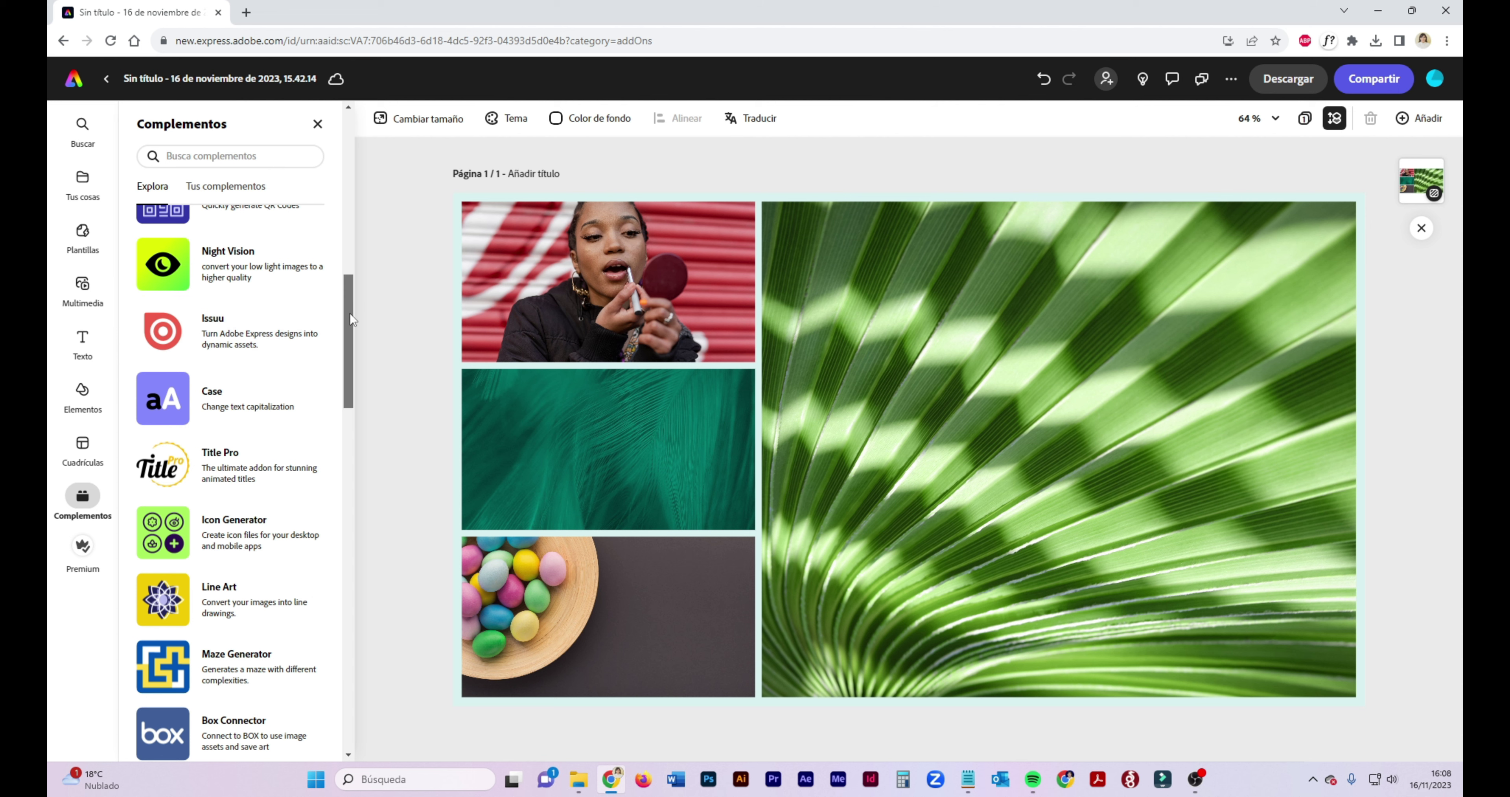
pyautogui.moveTo(350, 313); pyautogui.dragTo(359, 148)
pyautogui.click(227, 185)
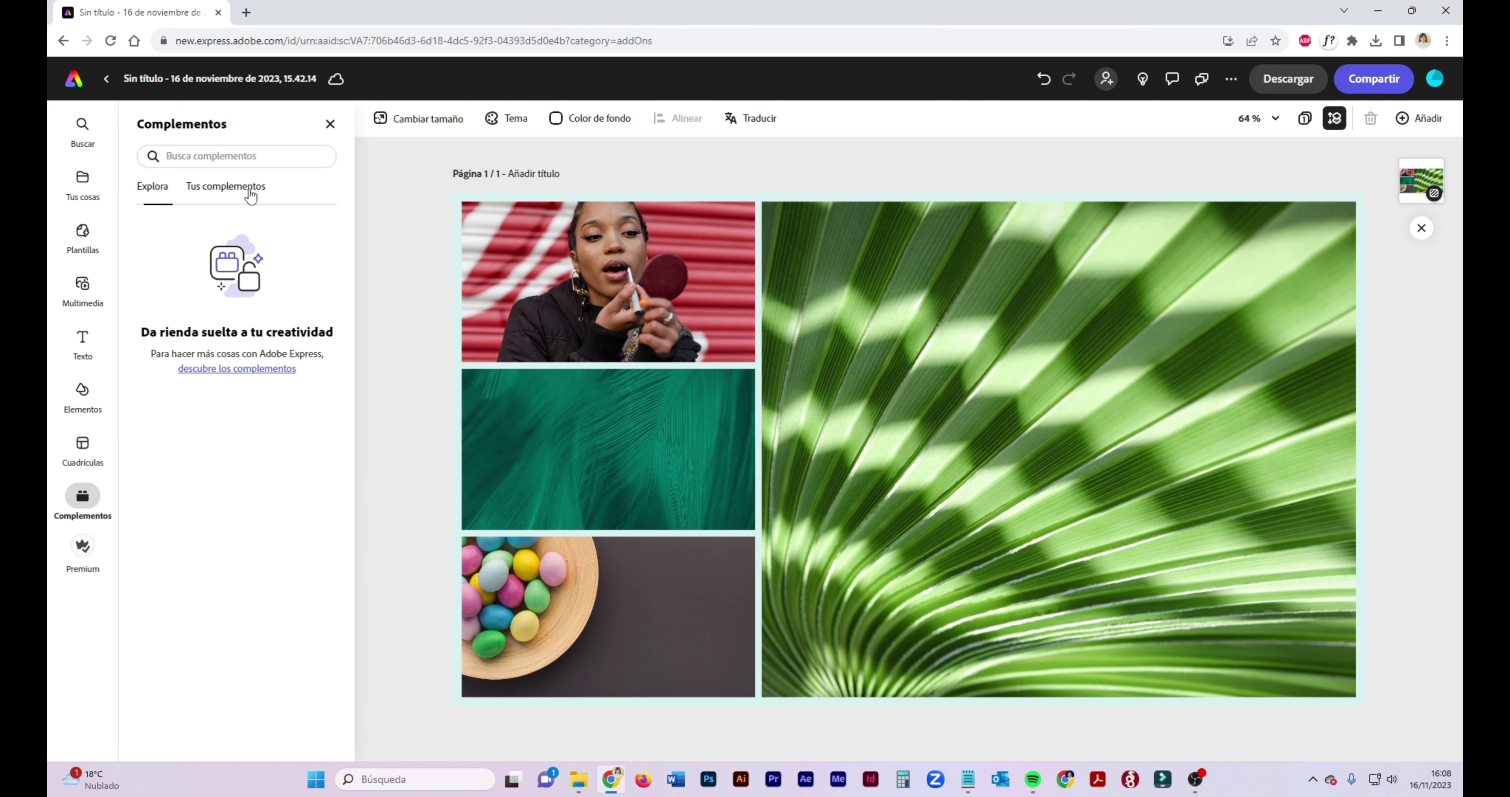